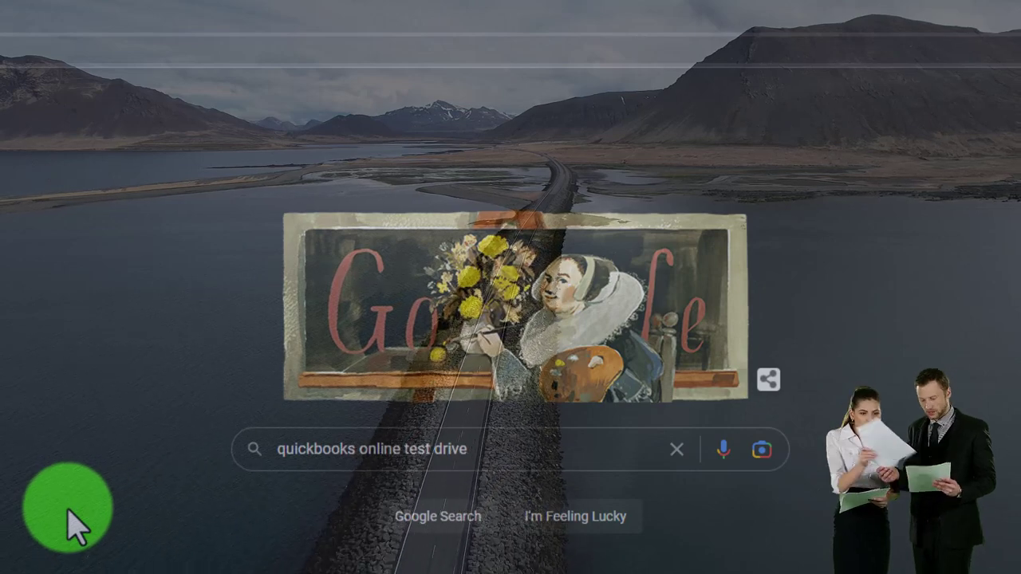
Search Google for "quickbooks online test drive", open the United States test drive from the help article, and complete the security verification
{"action": "left_click", "coordinate": [551, 448]}
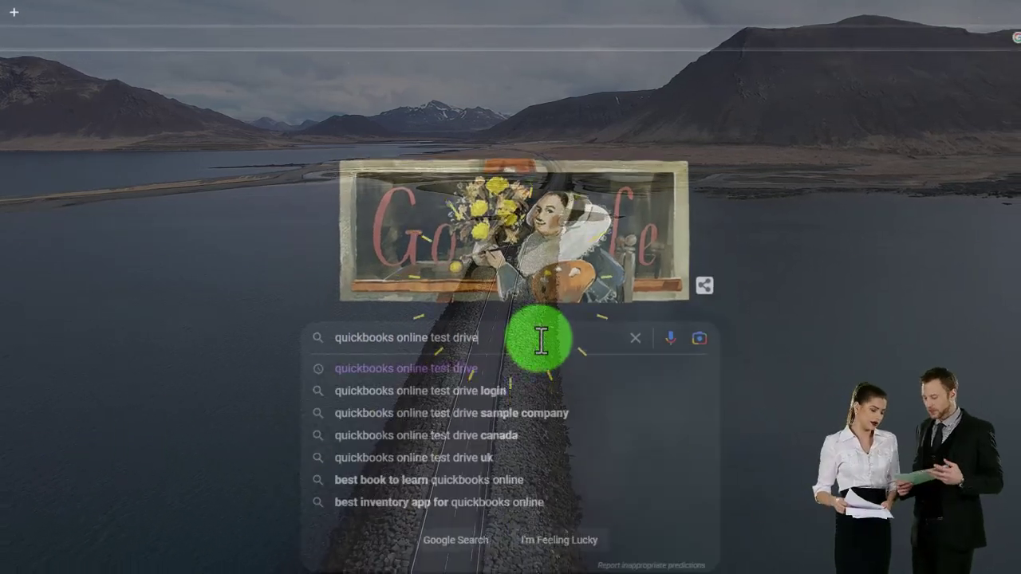
{"action": "key", "text": "Return"}
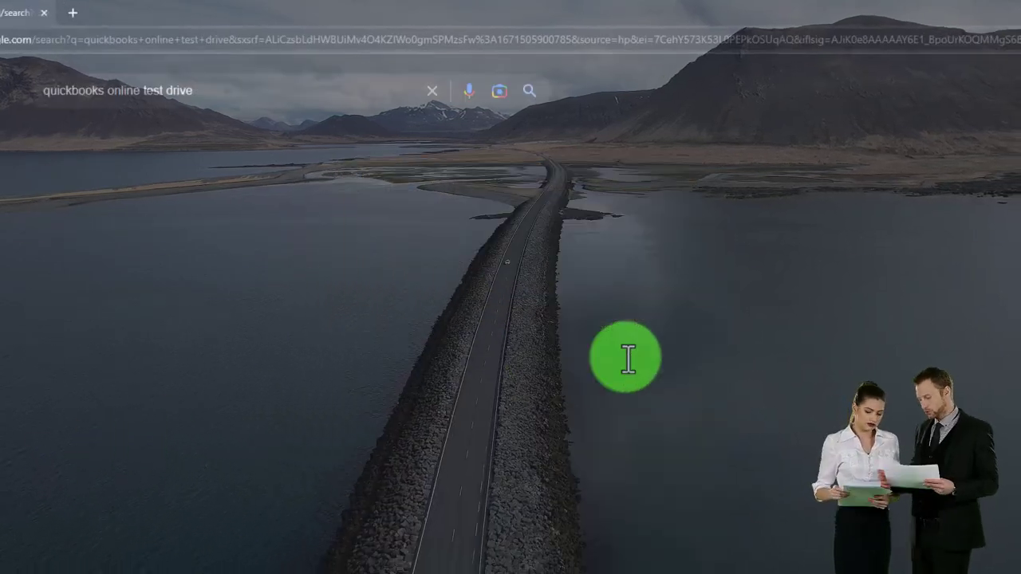
{"action": "left_click", "coordinate": [386, 275]}
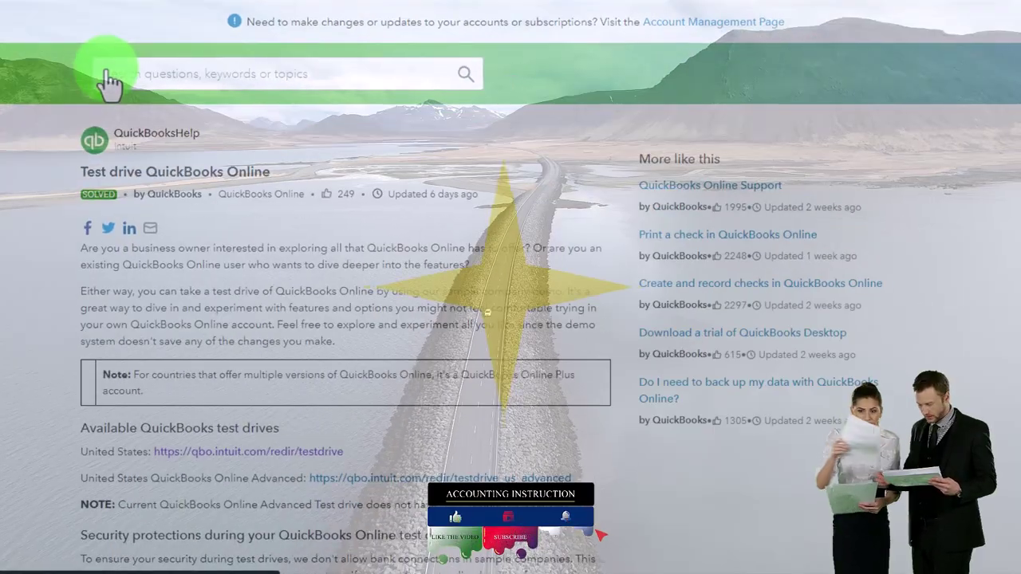
{"action": "scroll", "coordinate": [84, 280], "scroll_direction": "down", "scroll_amount": 5}
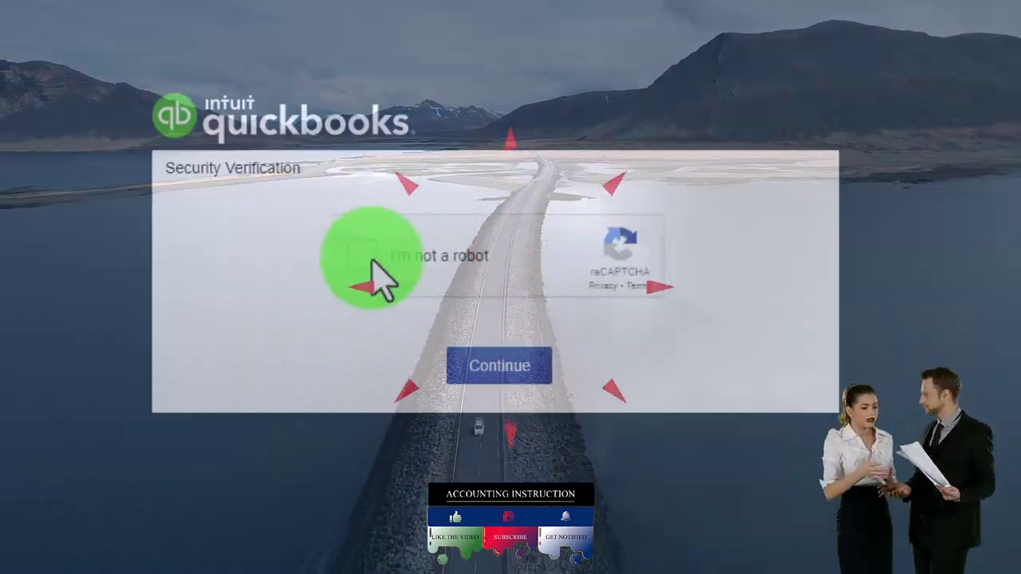
{"action": "left_click", "coordinate": [369, 257]}
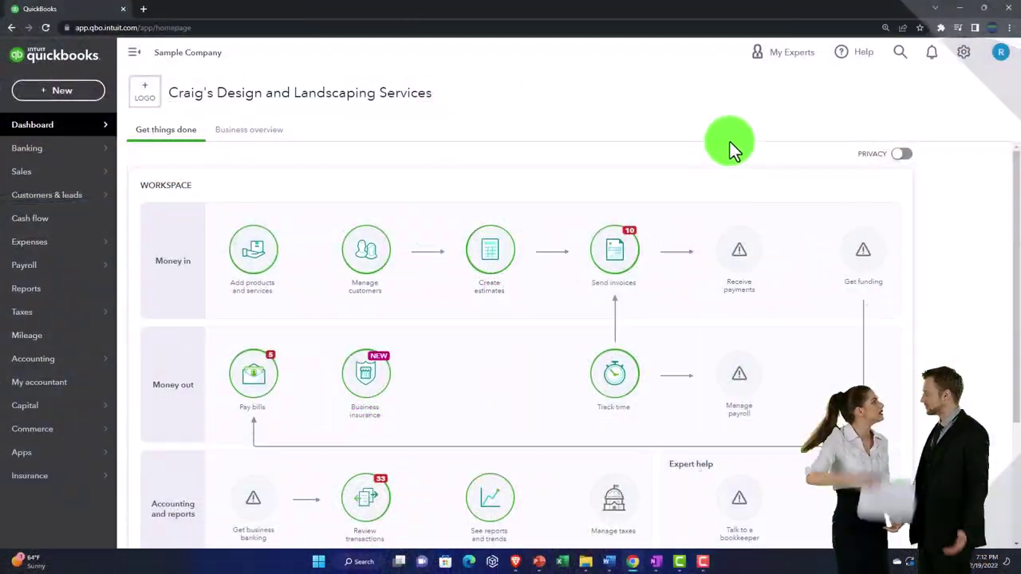
Check in the company settings whether the sample company is in Accountant view or Business view
{"action": "key", "text": "ctrl+plus"}
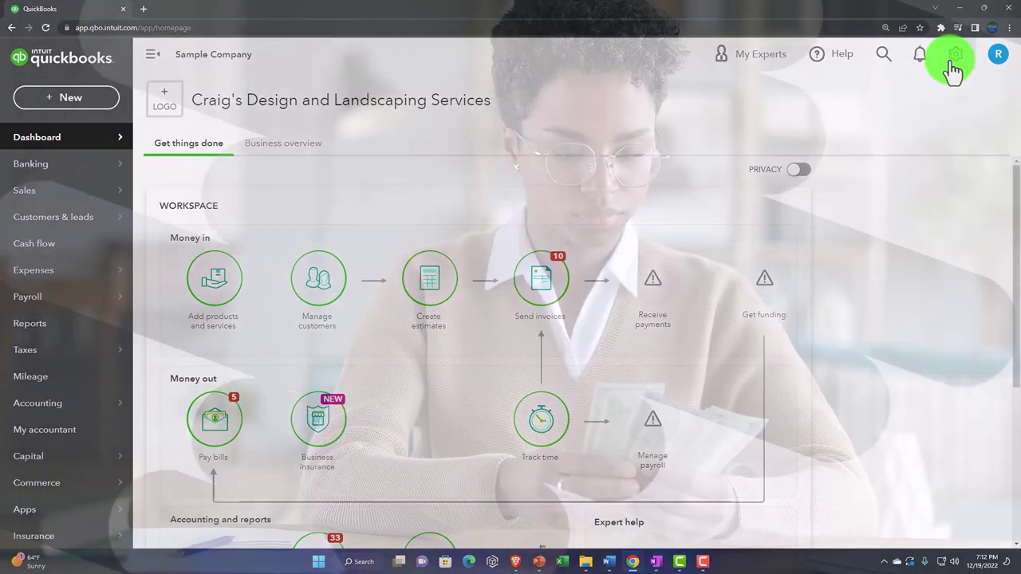
{"action": "left_click", "coordinate": [954, 64]}
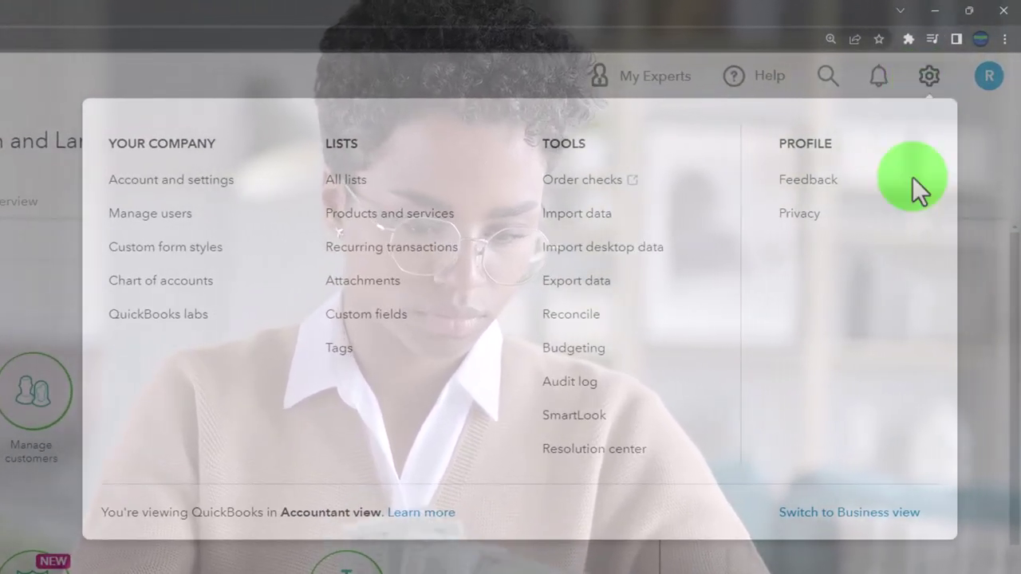
{"action": "left_click", "coordinate": [844, 527]}
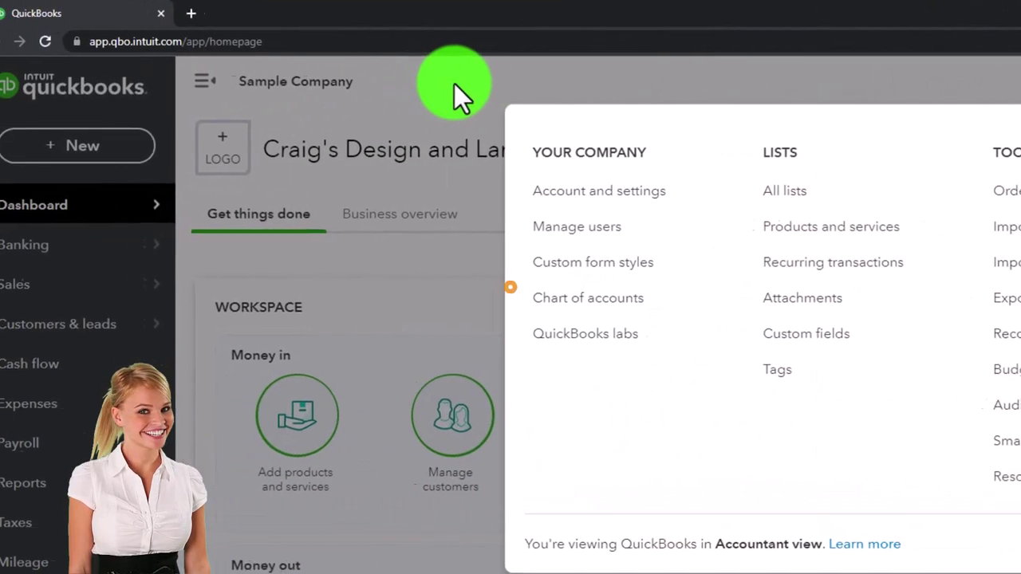
{"action": "left_click", "coordinate": [35, 98]}
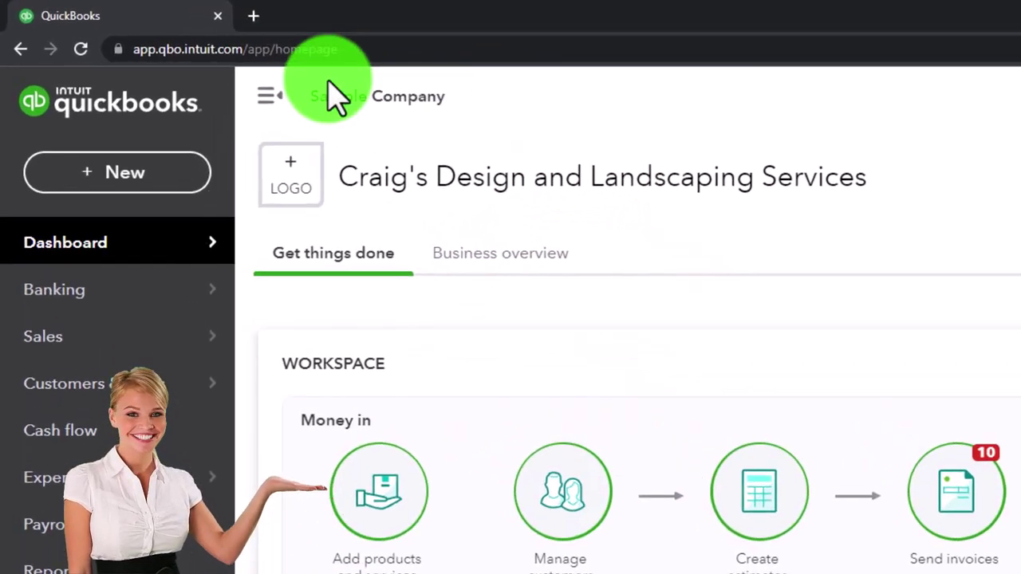
Duplicate the QuickBooks browser tab twice so the sample company is open in three tabs
{"action": "right_click", "coordinate": [164, 20]}
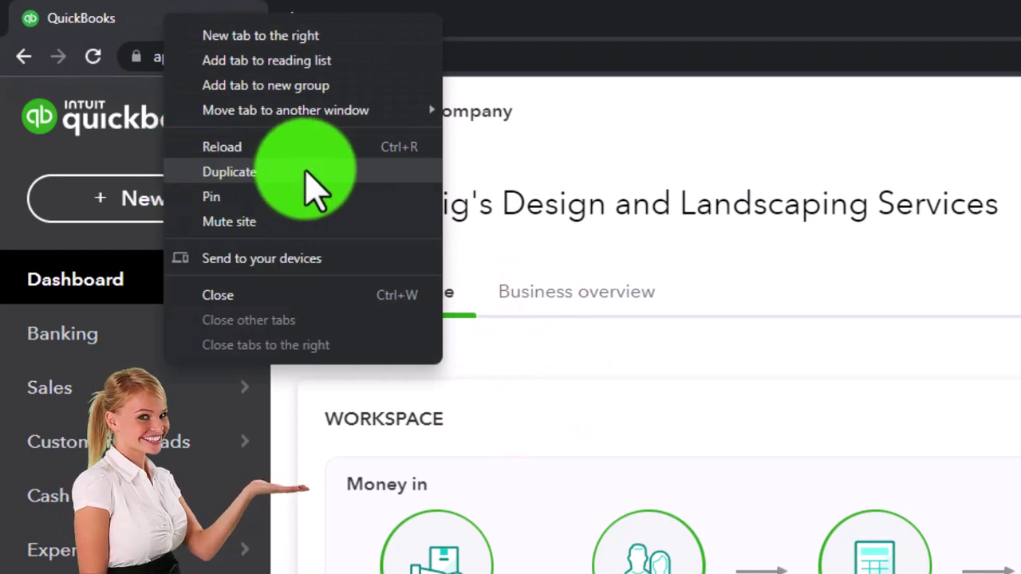
{"action": "left_click", "coordinate": [306, 168]}
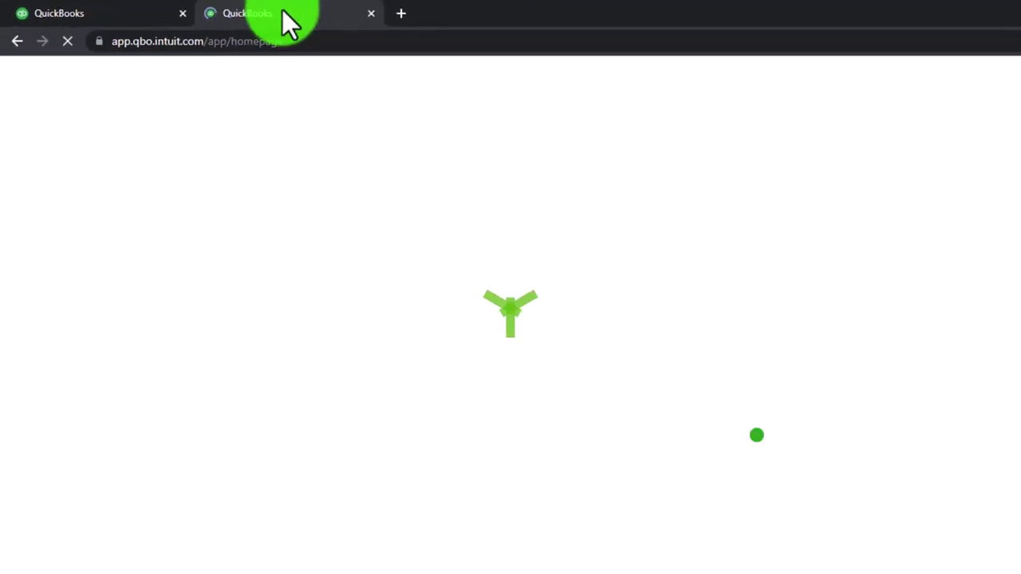
{"action": "right_click", "coordinate": [282, 10]}
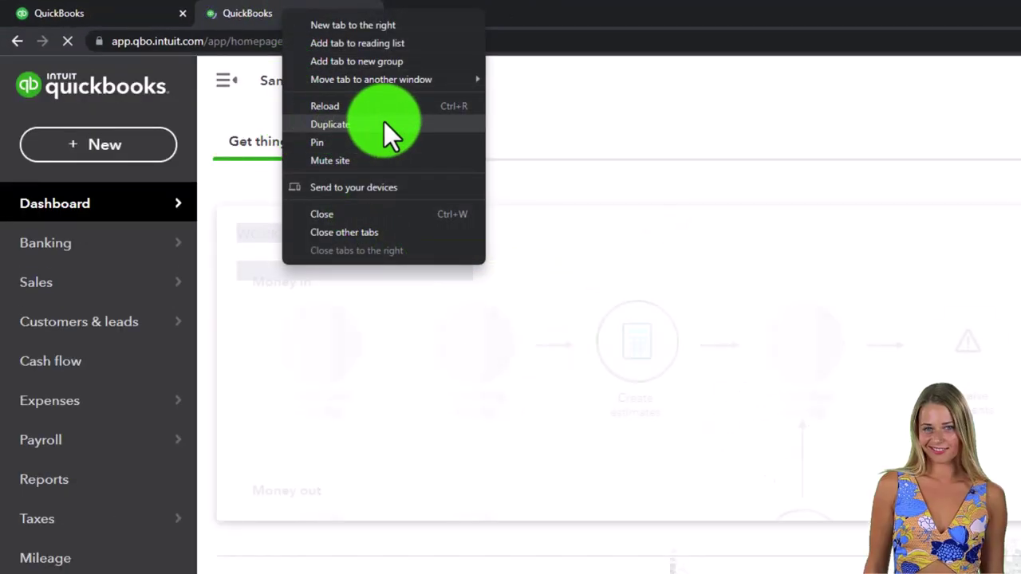
{"action": "left_click", "coordinate": [384, 124]}
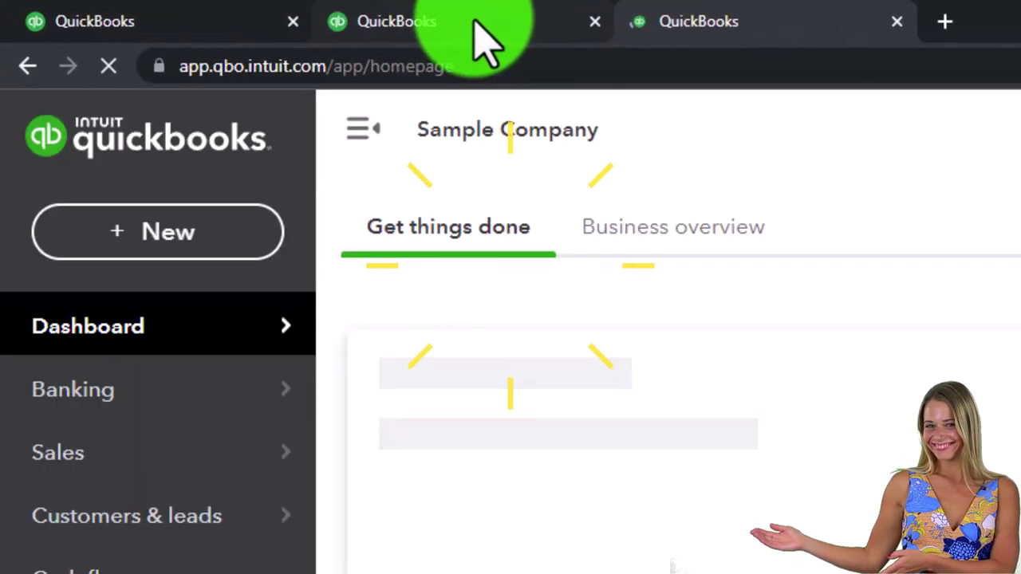
Open the favorite Balance Sheet report in the second browser tab and the Profit and Loss report in the third
{"action": "left_click", "coordinate": [476, 21]}
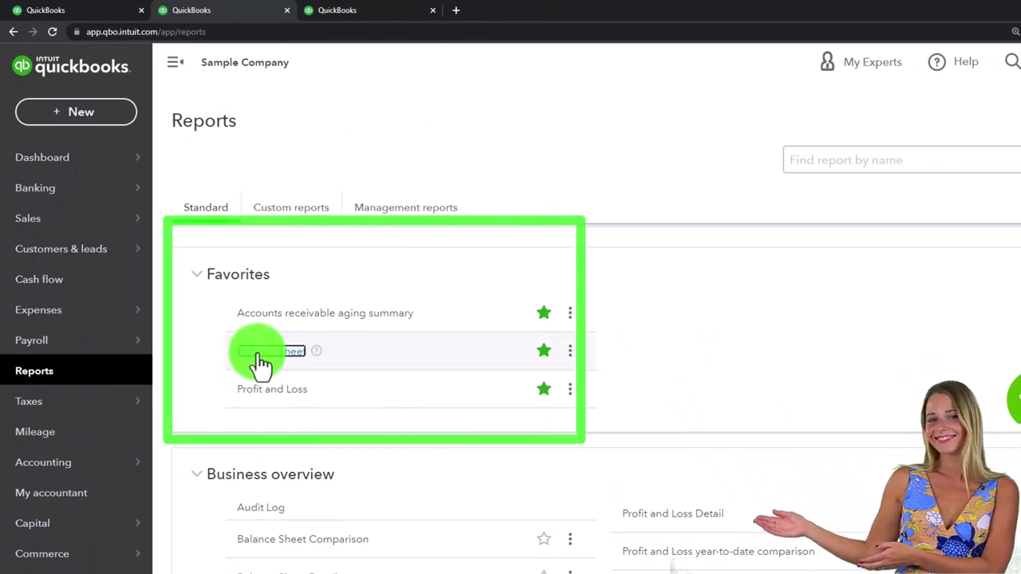
{"action": "left_click", "coordinate": [271, 351]}
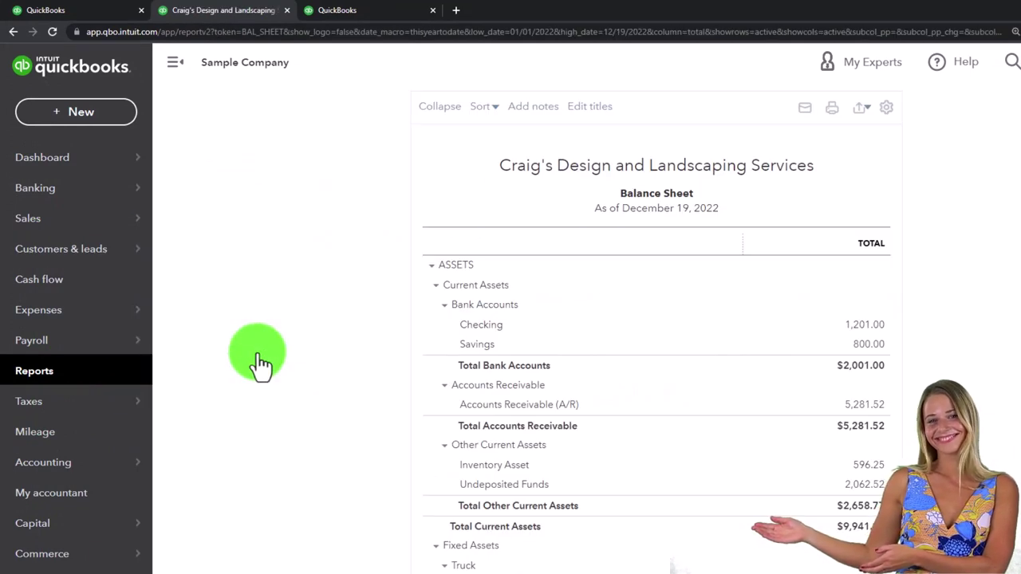
{"action": "left_click", "coordinate": [339, 14]}
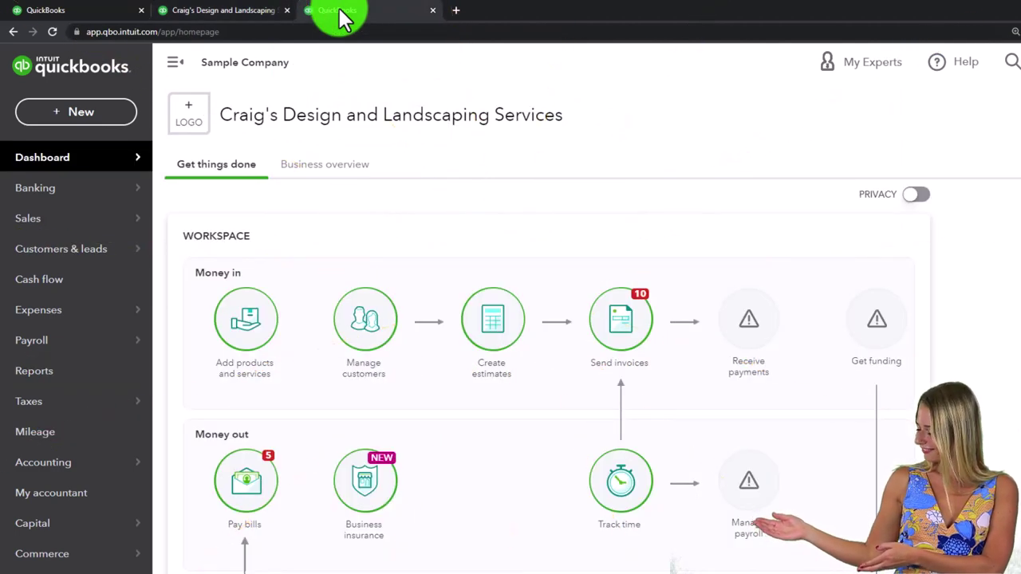
{"action": "left_click", "coordinate": [70, 375]}
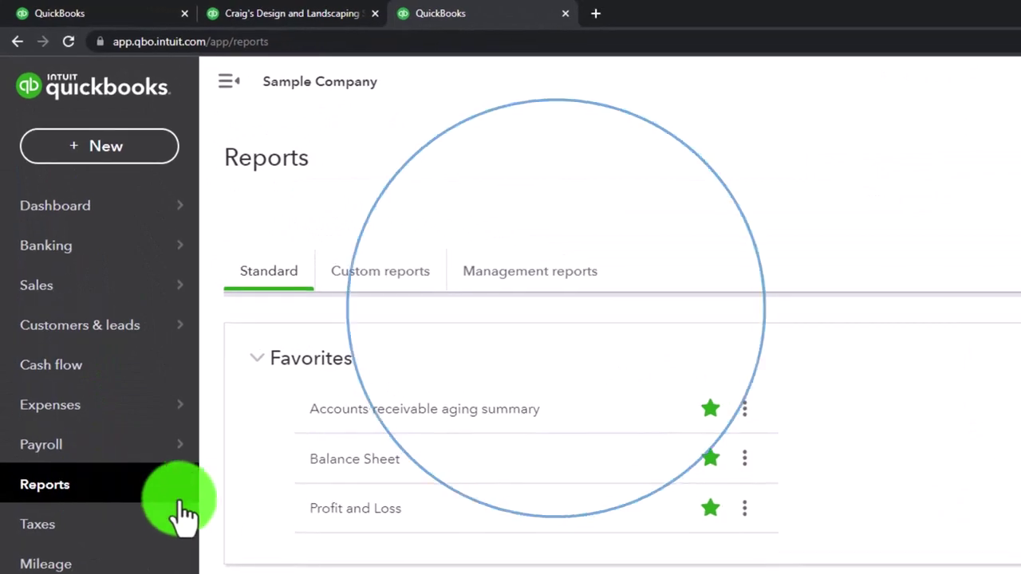
{"action": "left_click", "coordinate": [399, 511]}
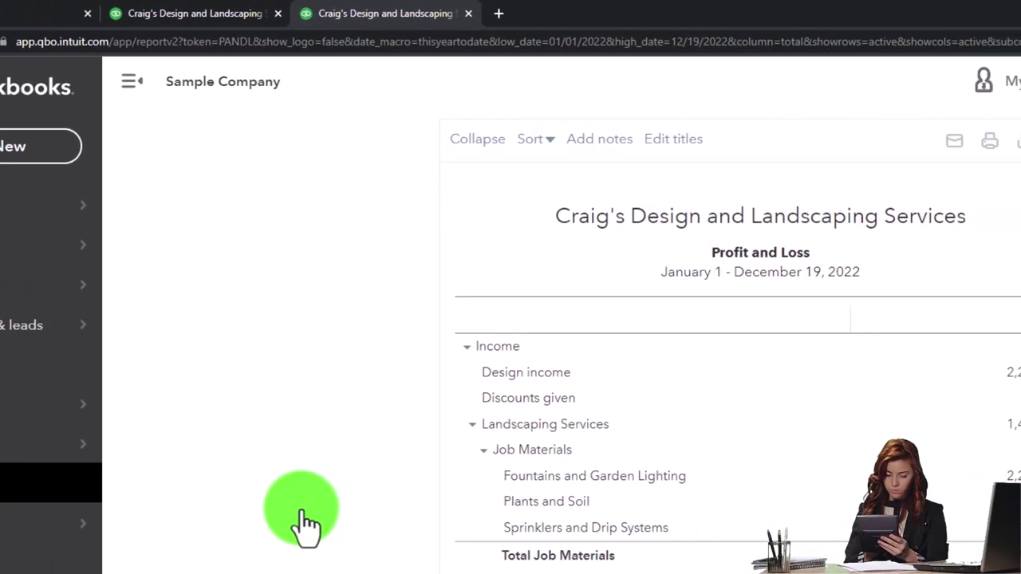
Run the Profit and Loss report for the period 01/01/2022 to 12/31/2022
{"action": "left_click_drag", "start_coordinate": [337, 232], "coordinate": [275, 226]}
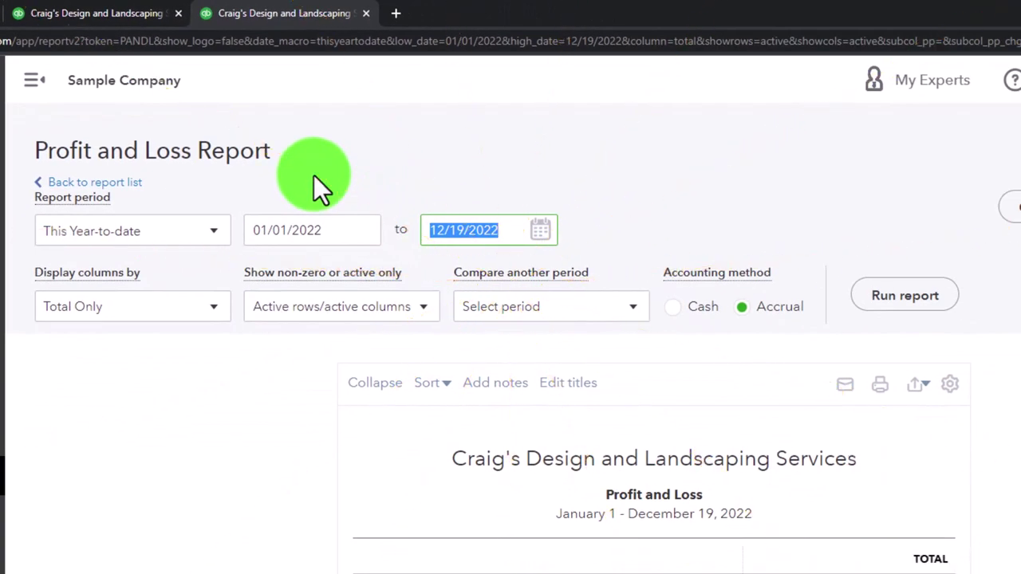
{"action": "type", "text": "123122"}
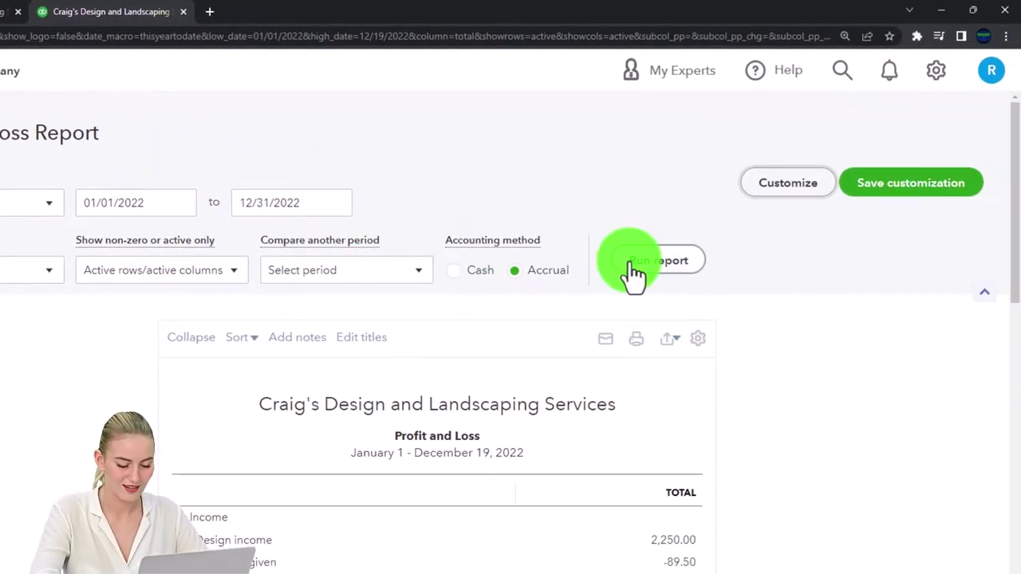
{"action": "left_click", "coordinate": [654, 261]}
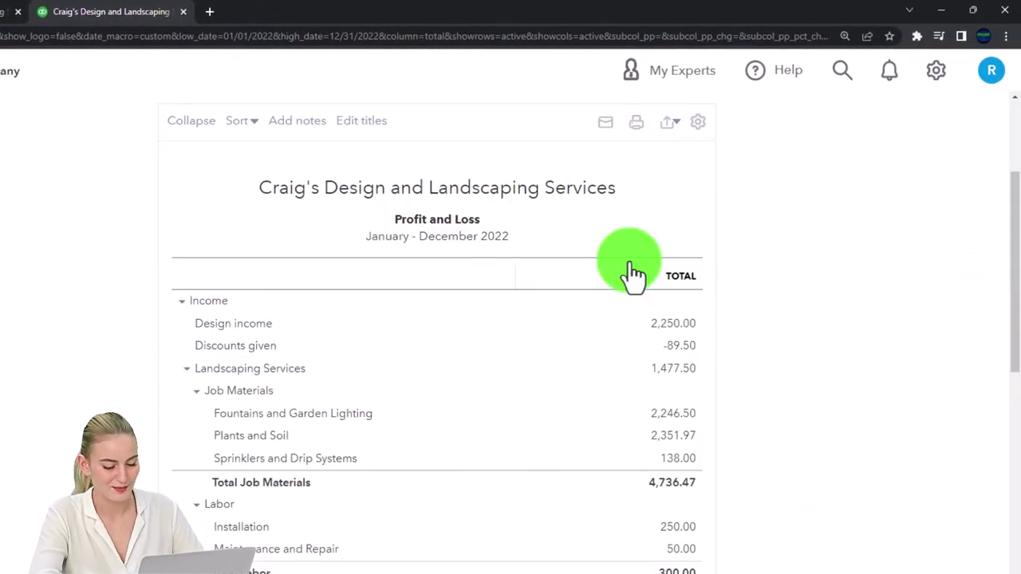
Run the Balance Sheet report in the second browser tab for 01/01/2022 to 12/31/2022
{"action": "left_click", "coordinate": [365, 17]}
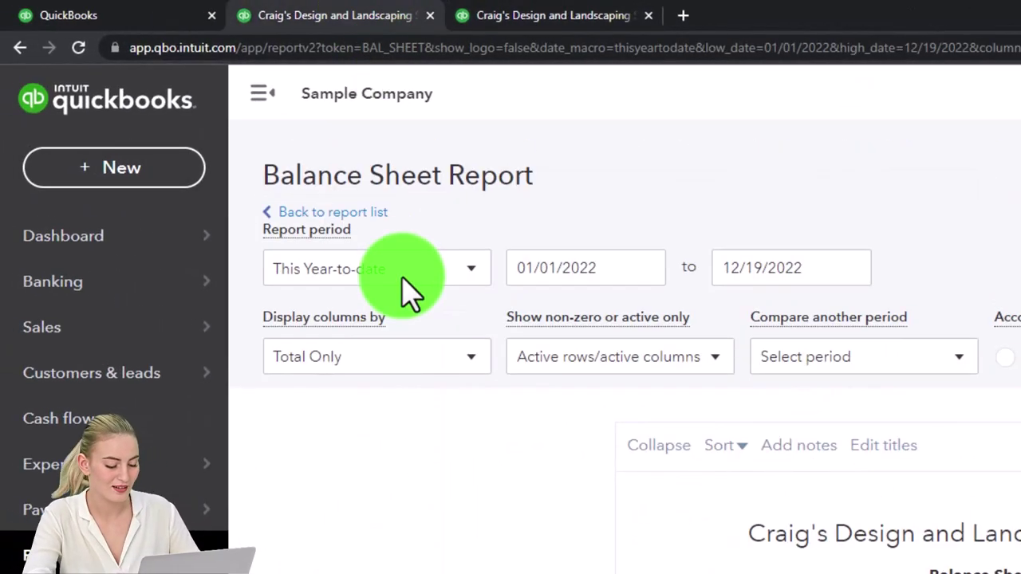
{"action": "left_click_drag", "start_coordinate": [613, 266], "coordinate": [512, 269]}
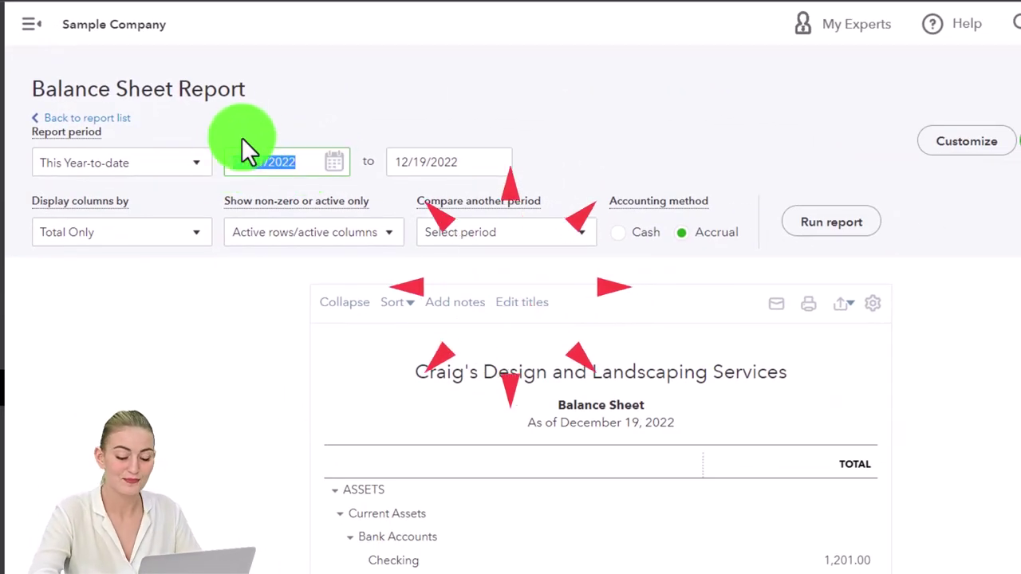
{"action": "type", "text": "01/01/2022"}
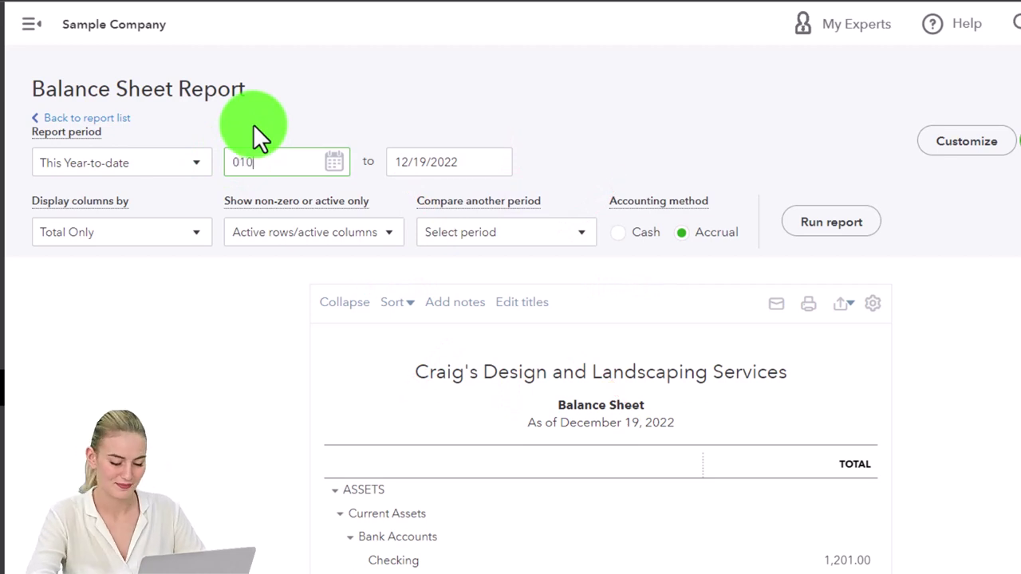
{"action": "key", "text": "Tab"}
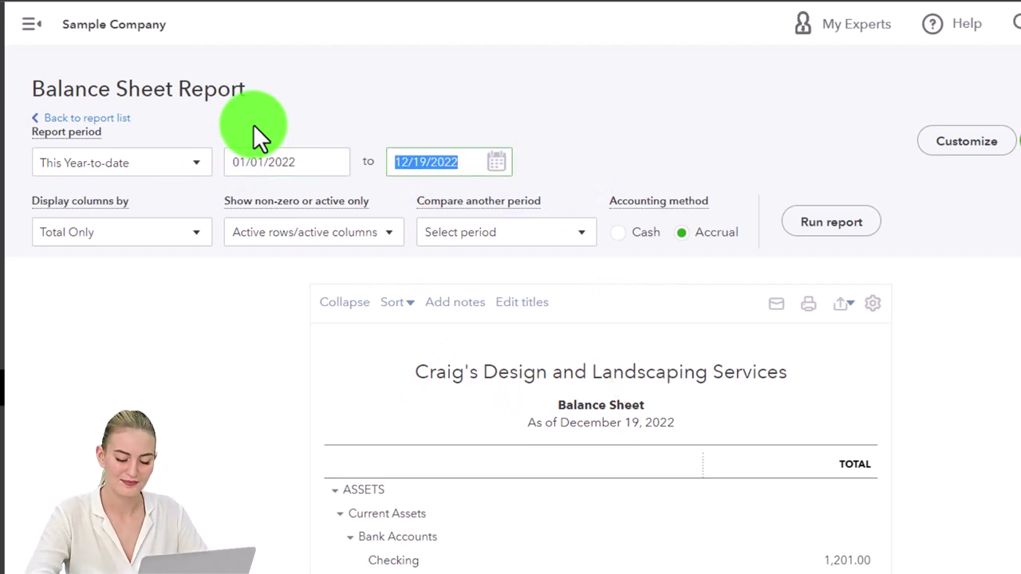
{"action": "type", "text": "1231"}
{"action": "key", "text": "Tab"}
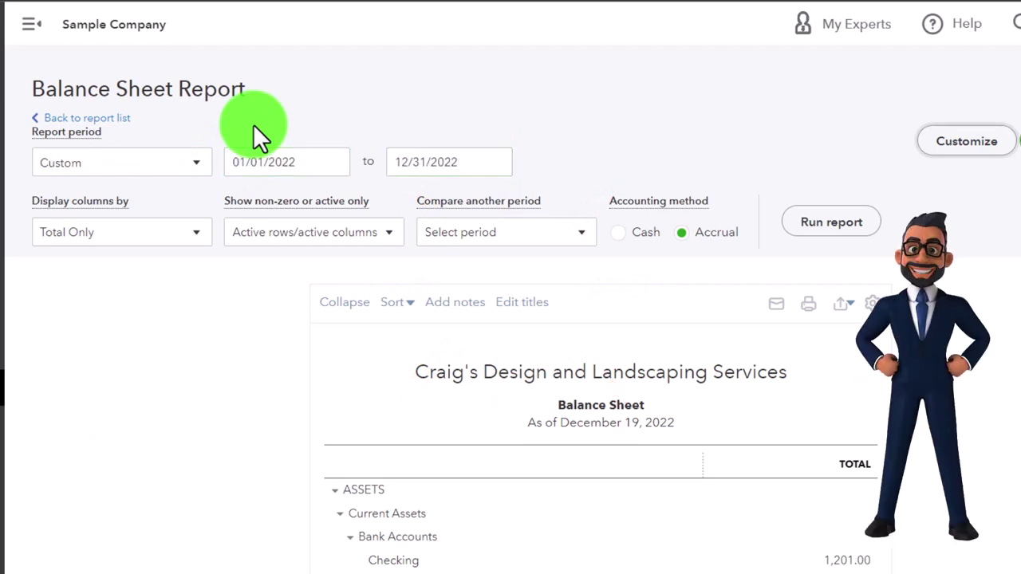
{"action": "left_click", "coordinate": [821, 227]}
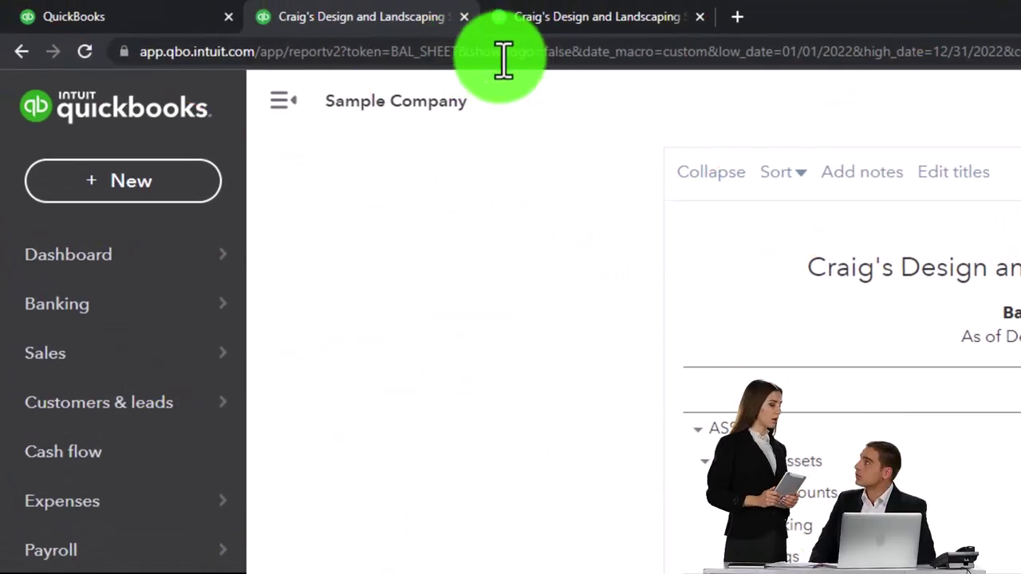
Return to the dashboard in the first browser tab and review the vendor forms offered for new transactions, including Pay bills
{"action": "left_click", "coordinate": [171, 18]}
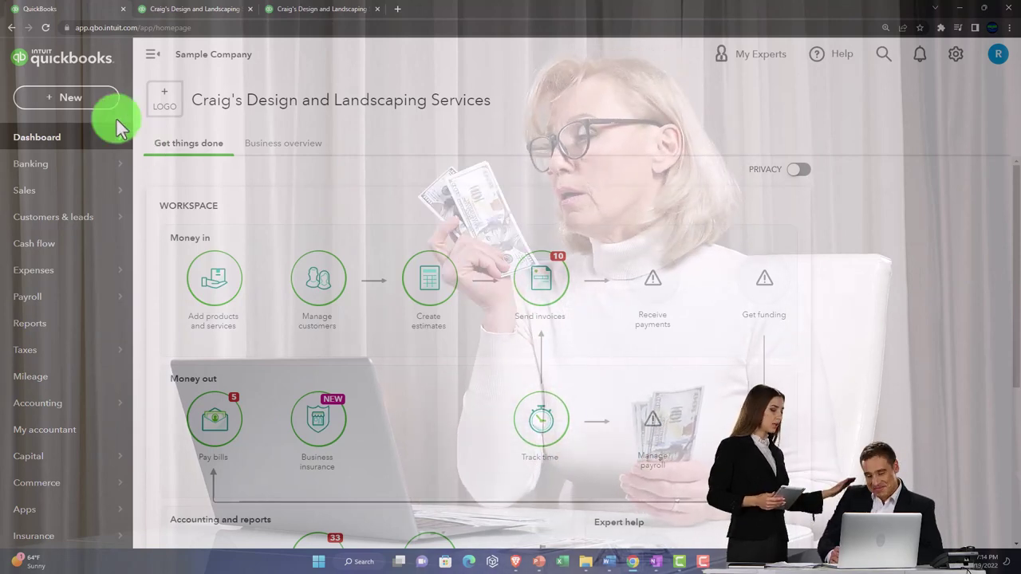
{"action": "left_click", "coordinate": [72, 97]}
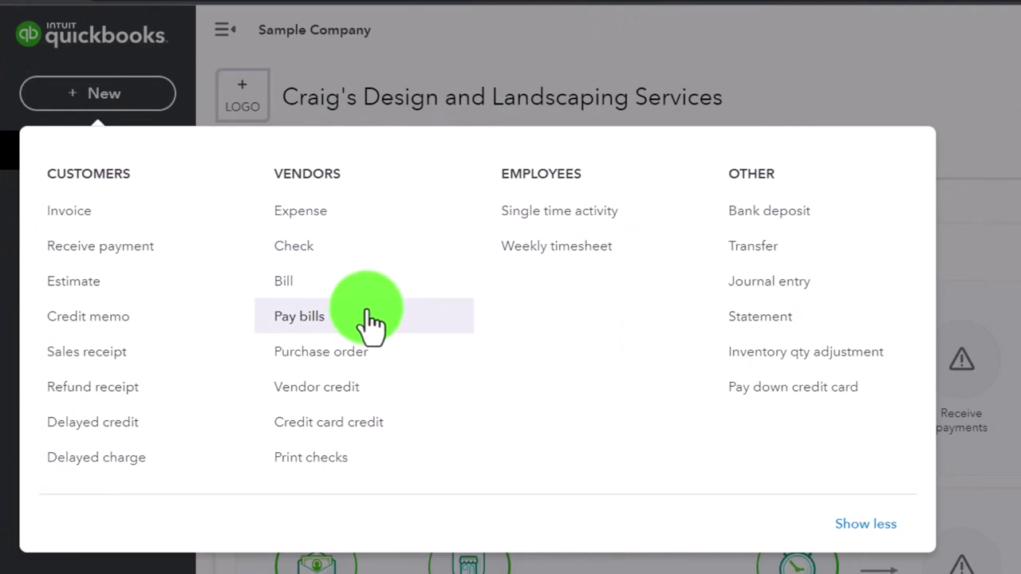
{"action": "left_click", "coordinate": [372, 323]}
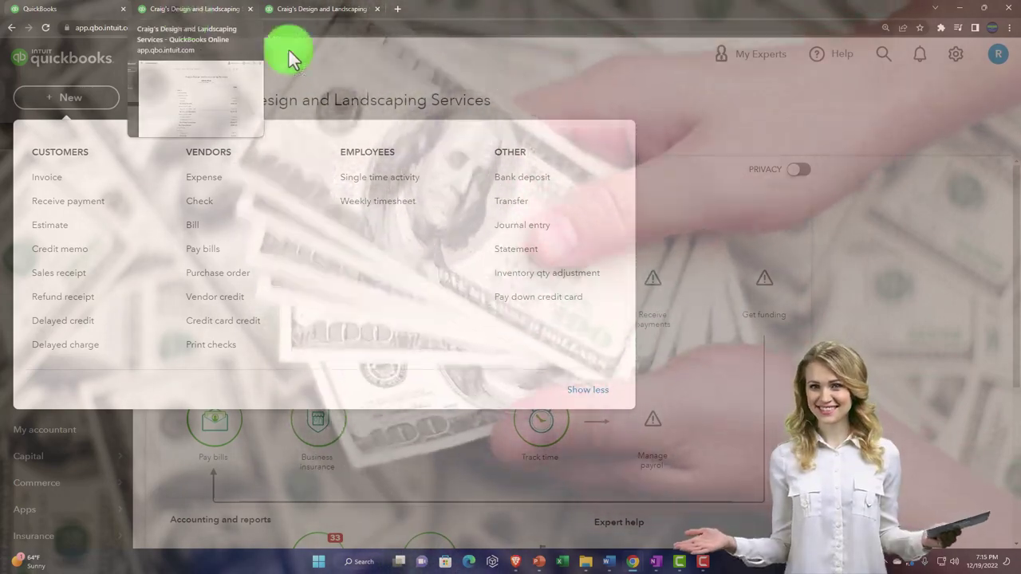
{"action": "key", "text": "Escape"}
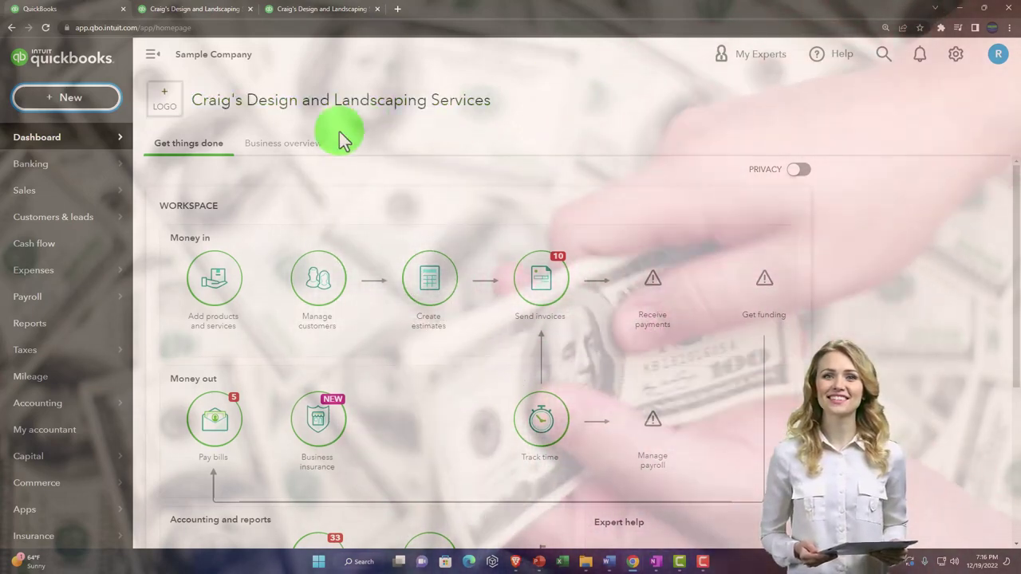
Open the Expenses page with the Expense Transactions list
{"action": "mouse_move", "coordinate": [75, 192]}
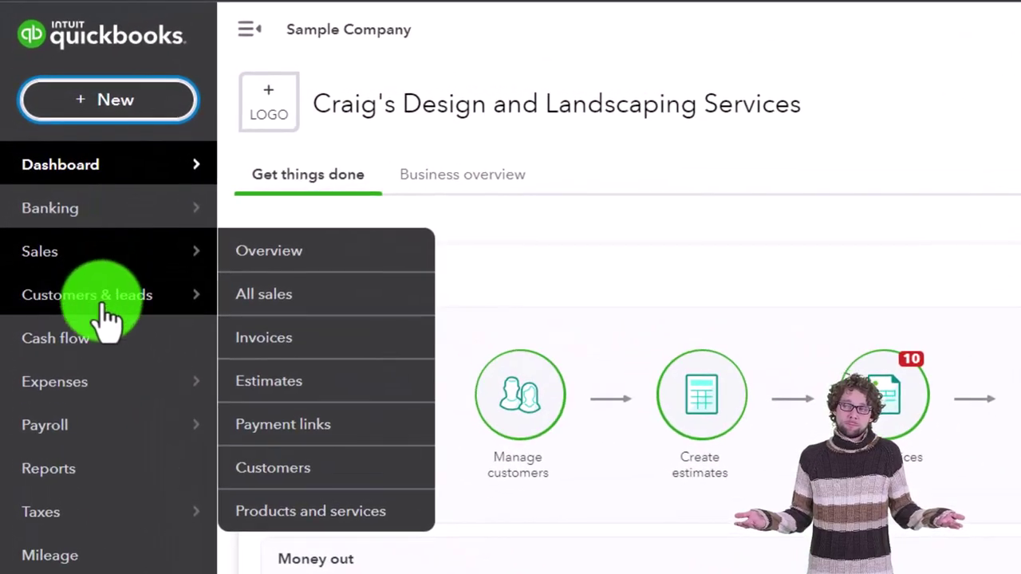
{"action": "mouse_move", "coordinate": [90, 397]}
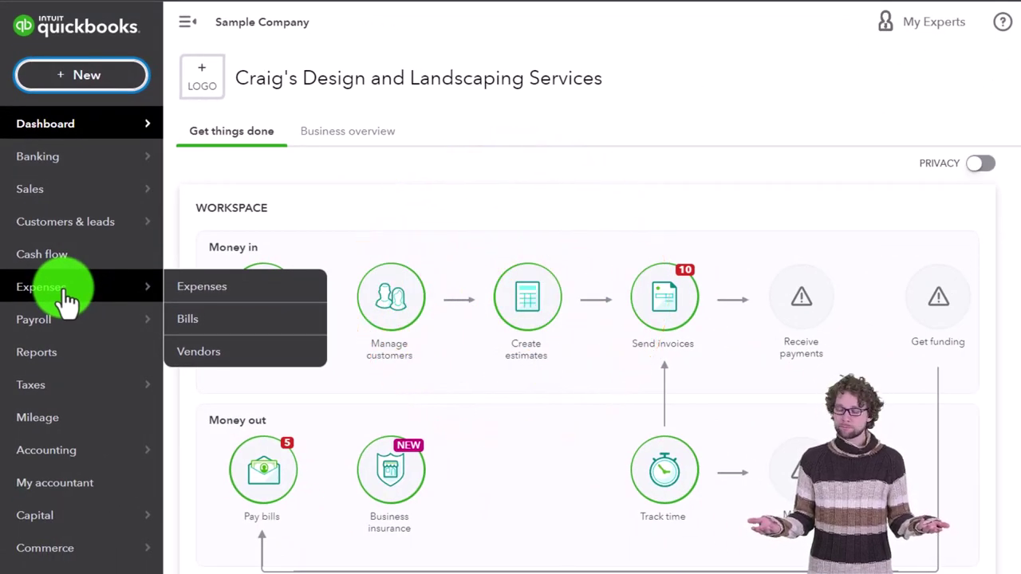
{"action": "left_click", "coordinate": [67, 301]}
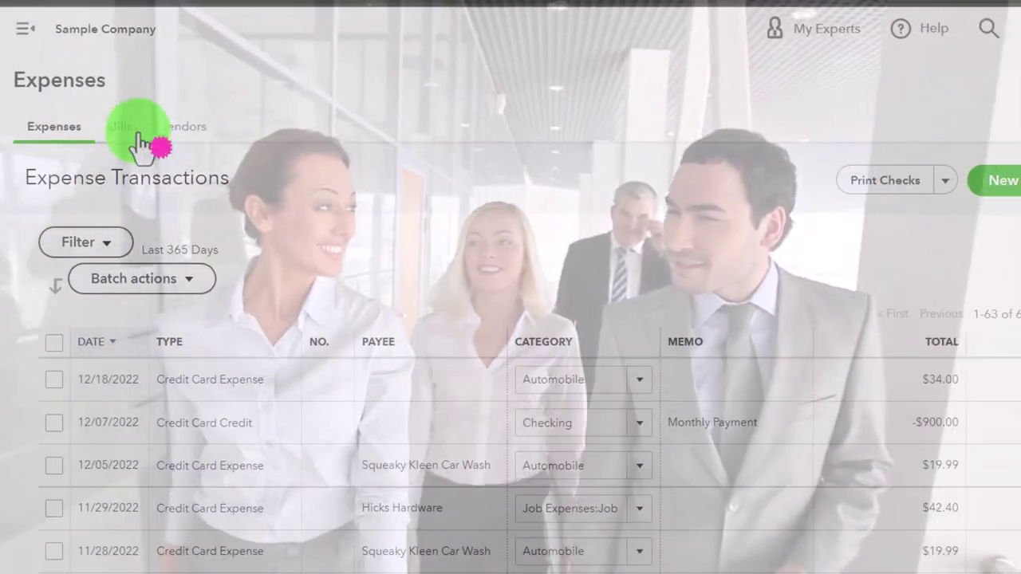
{"action": "left_click", "coordinate": [289, 174]}
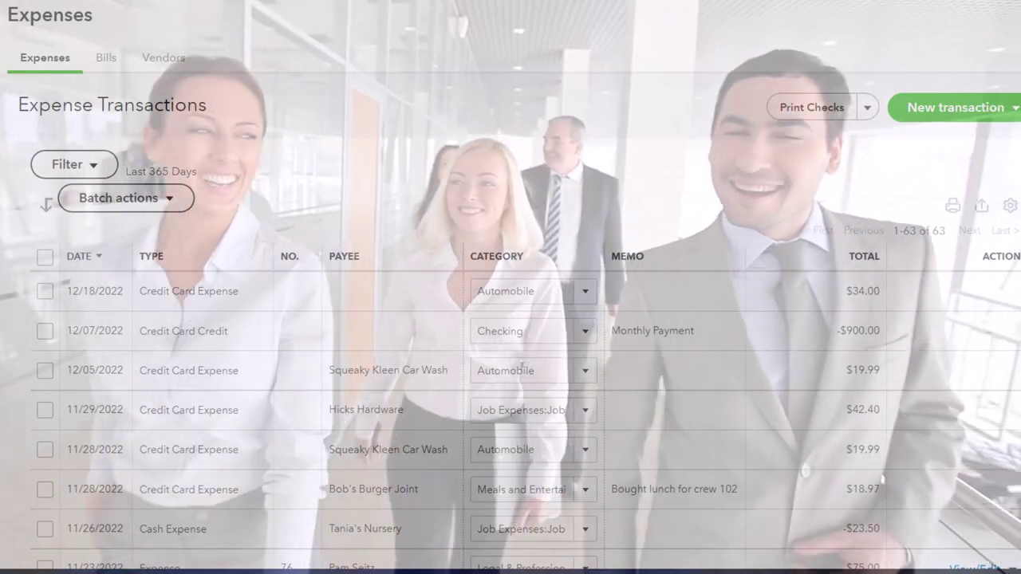
Review the vendor forms for new transactions from the Expenses page and close the list of forms
{"action": "left_click", "coordinate": [0, 20]}
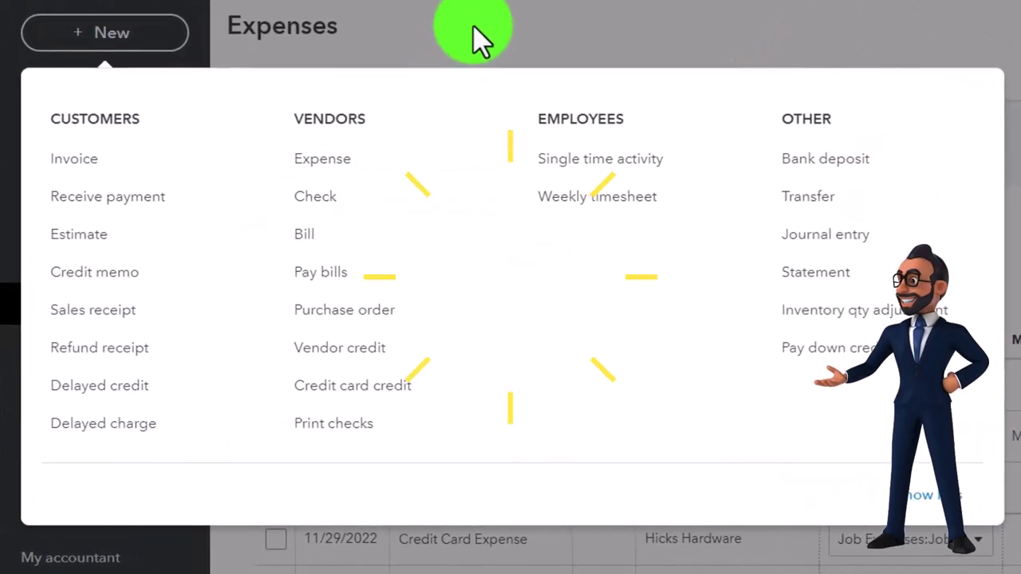
{"action": "left_click", "coordinate": [478, 40]}
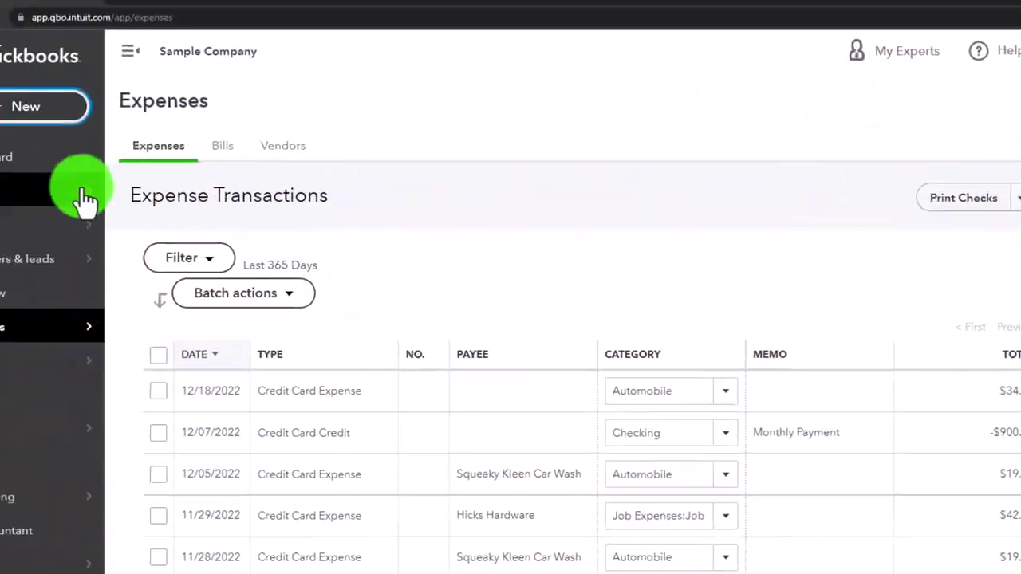
Open the Banking page, dismiss the bank connection message, and look through the Checking transactions for review
{"action": "left_click", "coordinate": [46, 228]}
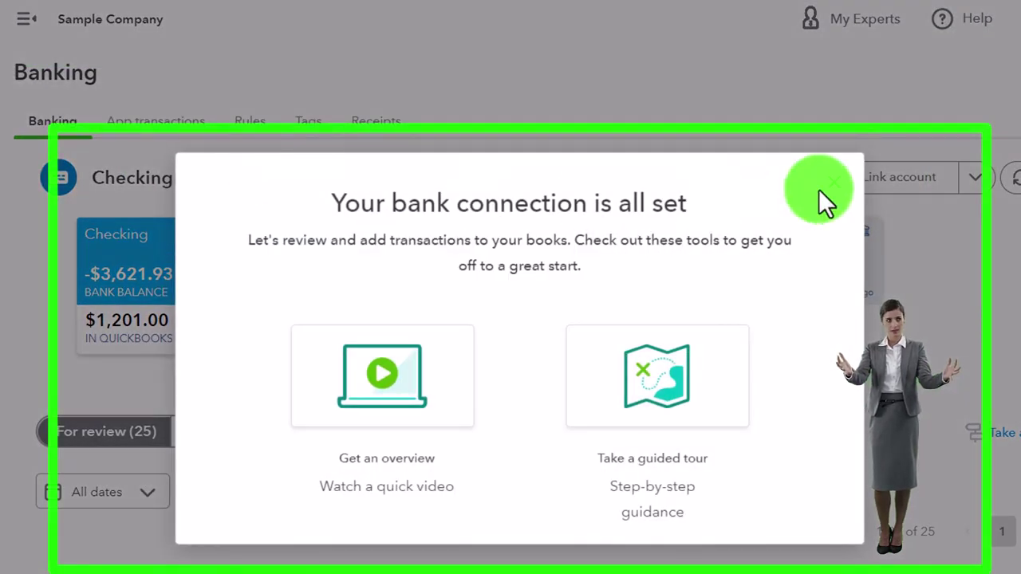
{"action": "left_click", "coordinate": [847, 190]}
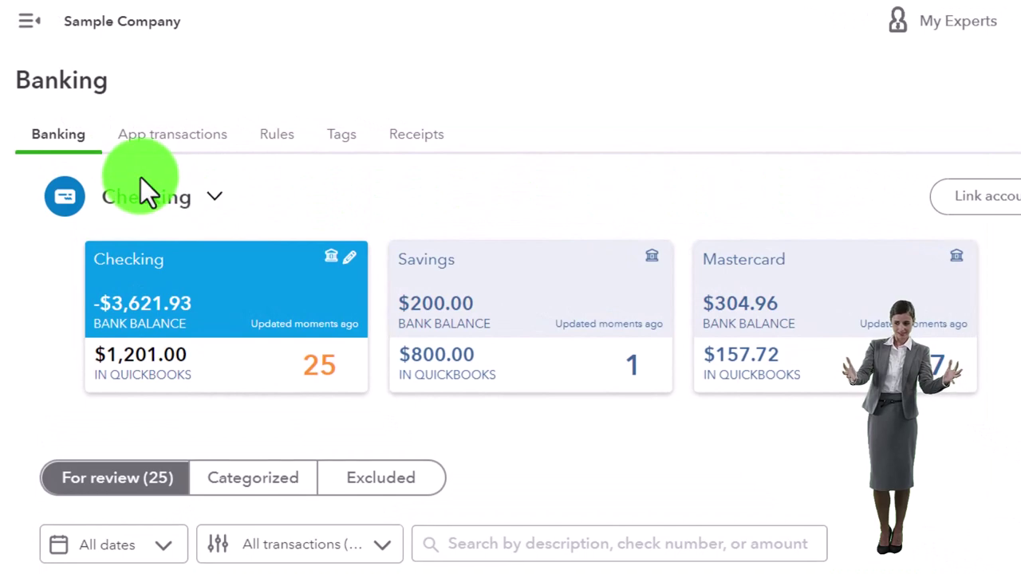
{"action": "scroll", "coordinate": [141, 179], "scroll_direction": "down", "scroll_amount": 5}
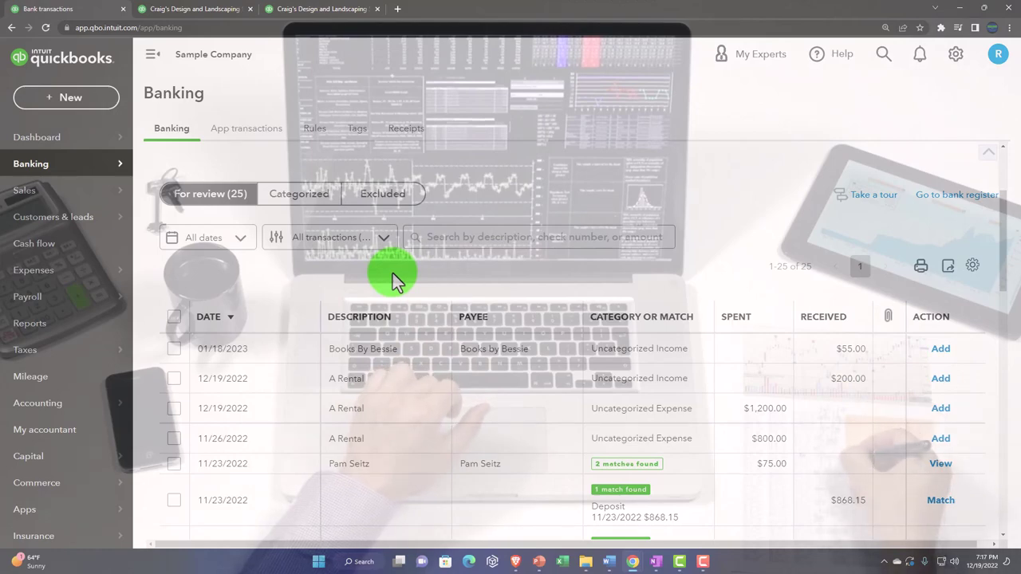
{"action": "scroll", "coordinate": [393, 272], "scroll_direction": "up", "scroll_amount": 2}
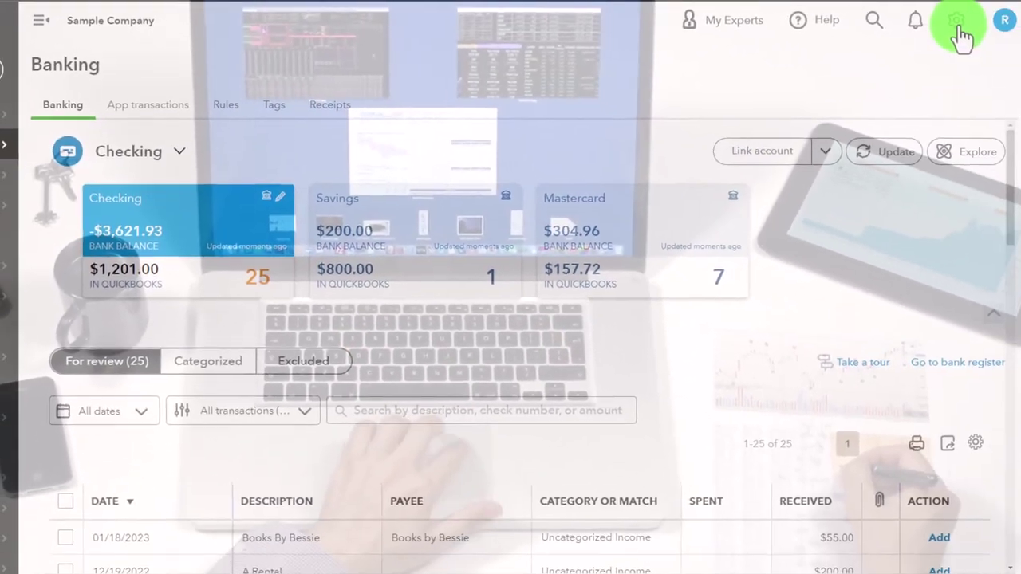
Switch from Accountant view to Business view and open the Get things done workspace
{"action": "left_click", "coordinate": [949, 24]}
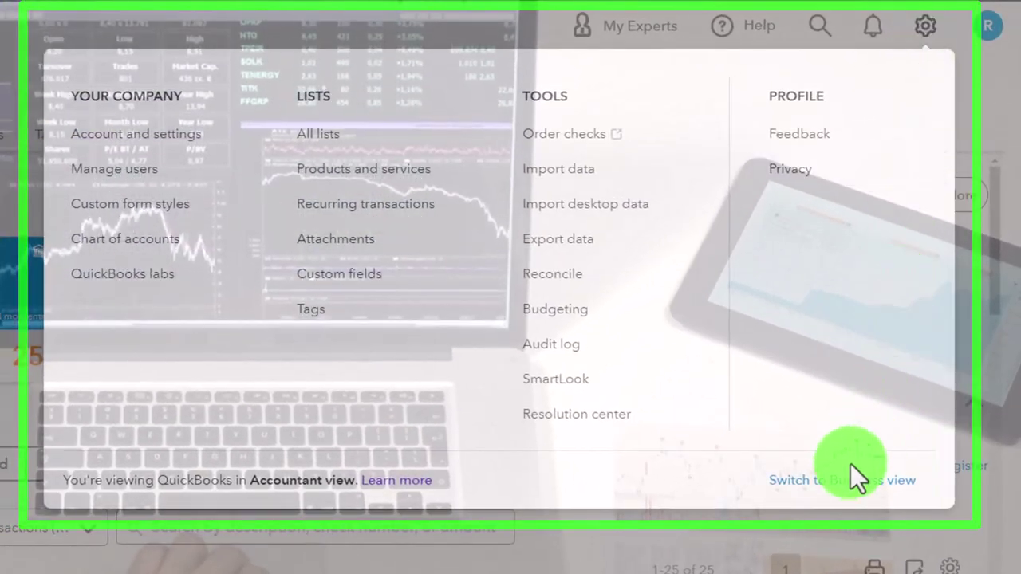
{"action": "left_click", "coordinate": [851, 488]}
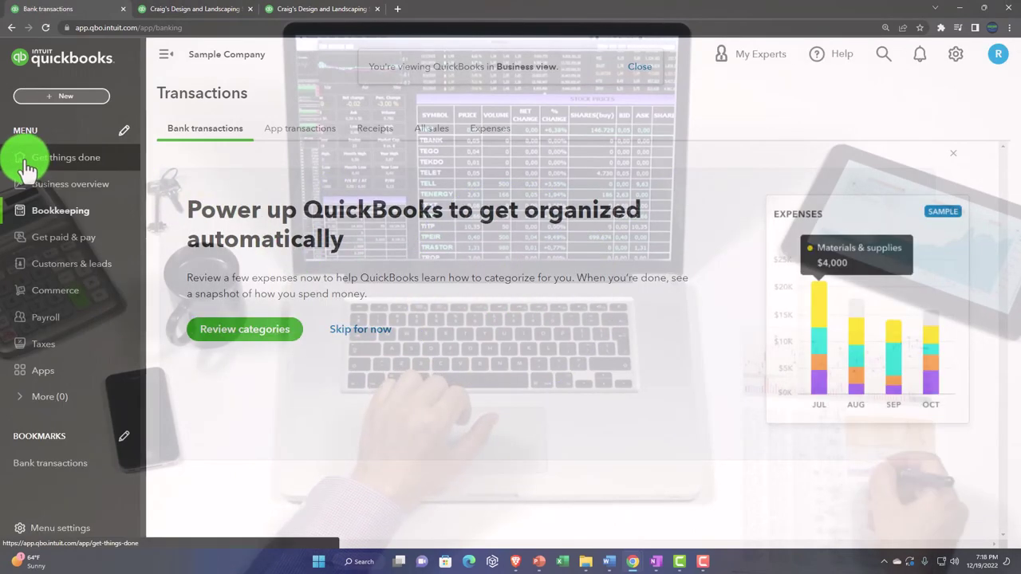
{"action": "left_click", "coordinate": [29, 166]}
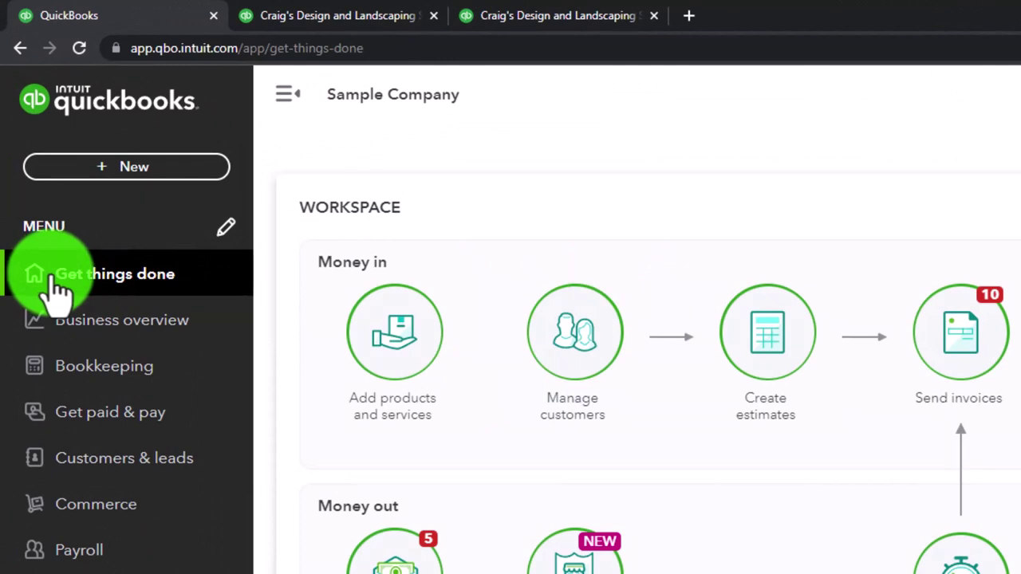
Open the Reports page under Business overview to see where the reports are located, and return to the main menu
{"action": "left_click", "coordinate": [102, 335]}
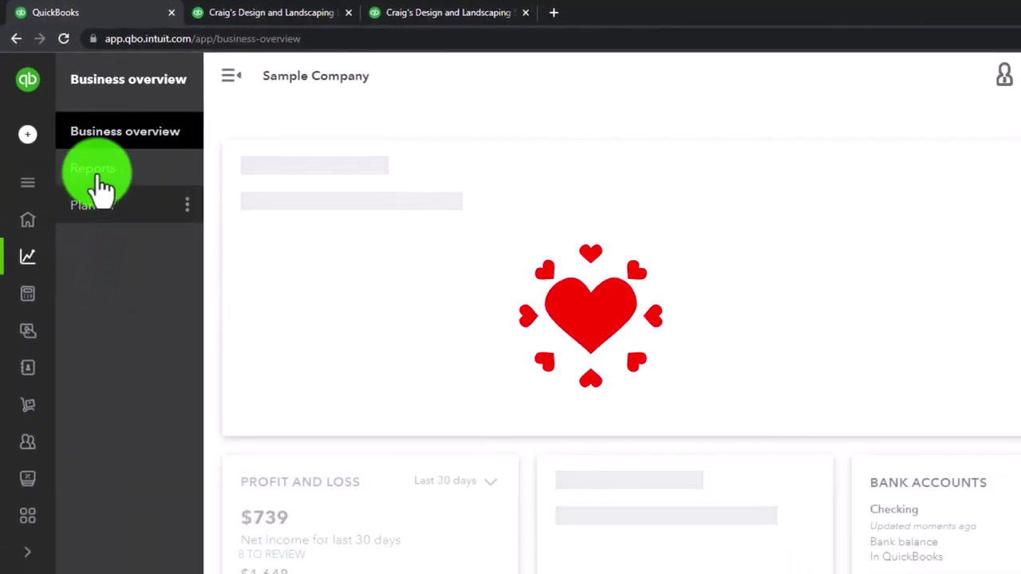
{"action": "left_click", "coordinate": [103, 188]}
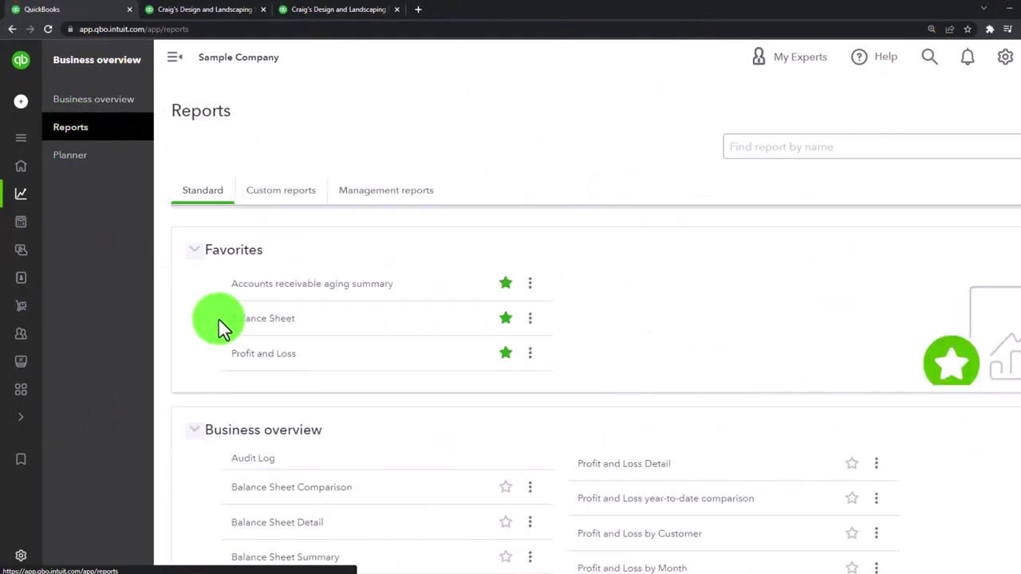
{"action": "left_click", "coordinate": [248, 354]}
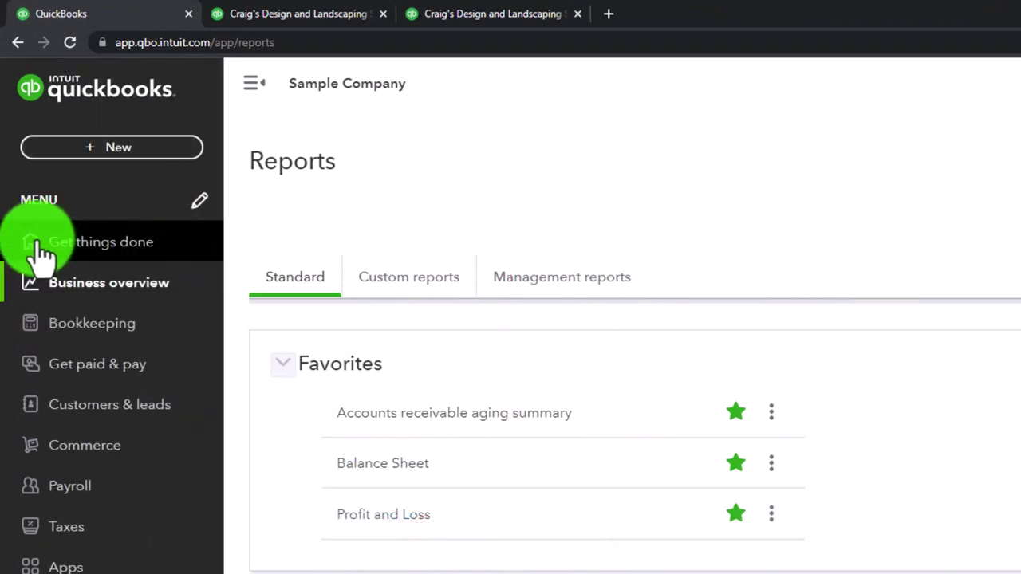
Open the Vendors page under Get paid & pay and collapse the navigation menu
{"action": "left_click", "coordinate": [37, 248]}
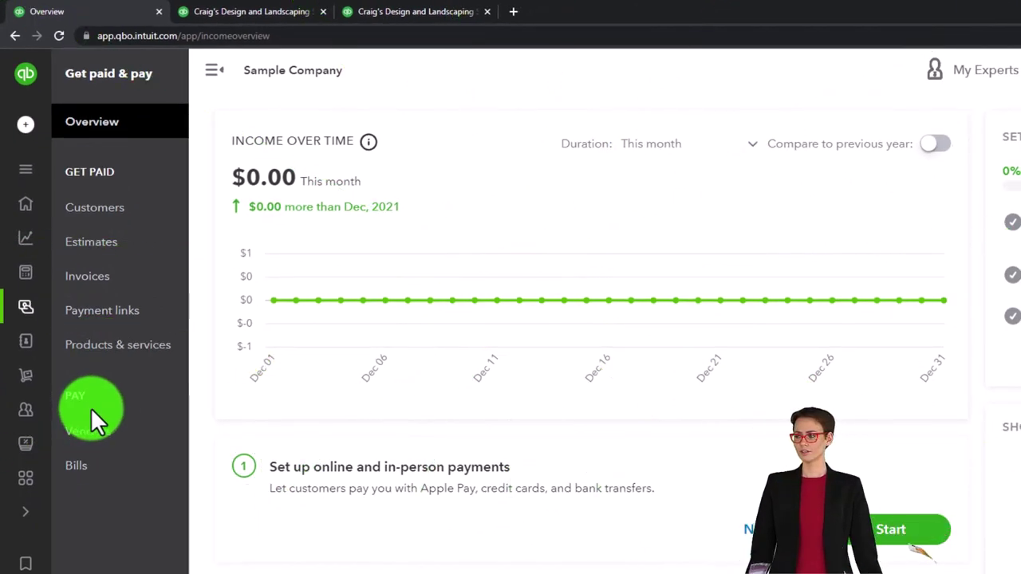
{"action": "left_click", "coordinate": [90, 437]}
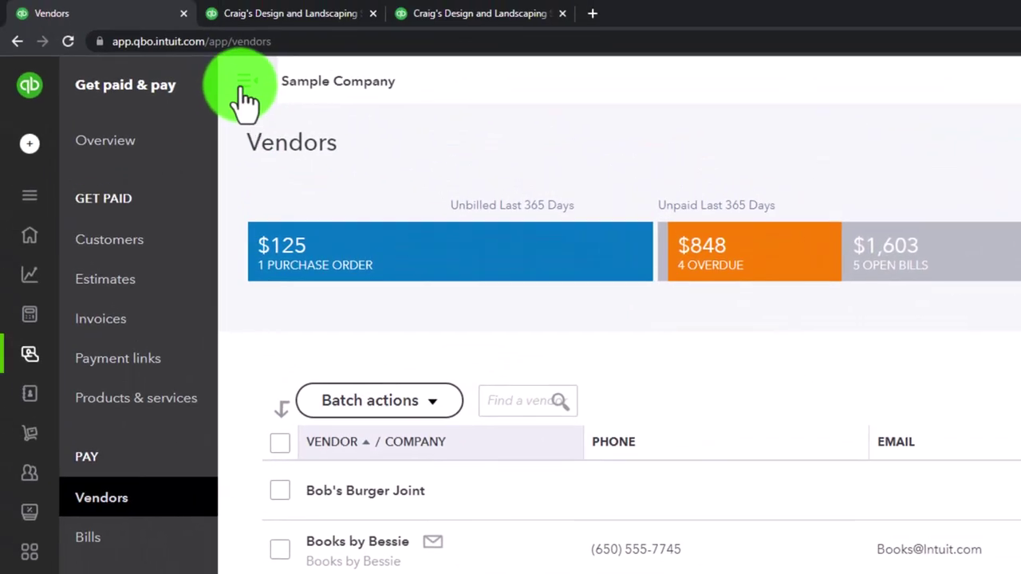
{"action": "left_click", "coordinate": [244, 84]}
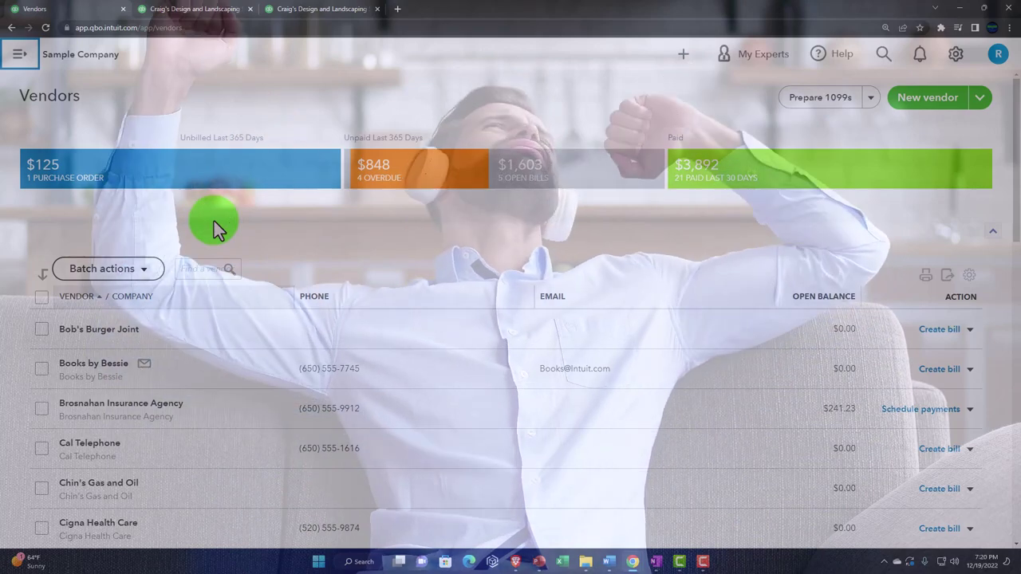
Look through the vendor list with its contact details, open balances and actions
{"action": "scroll", "coordinate": [213, 221], "scroll_direction": "down", "scroll_amount": 1}
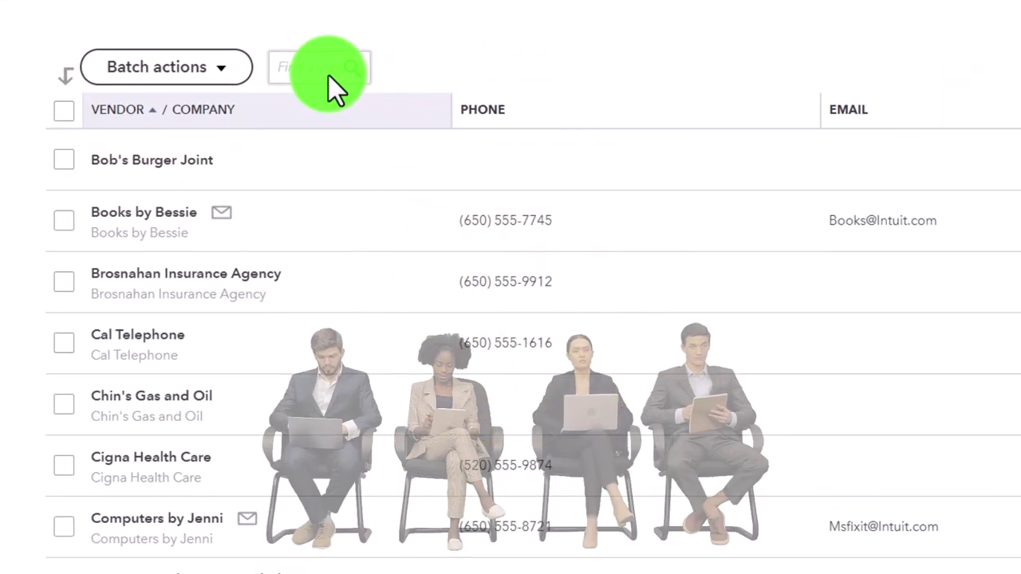
{"action": "scroll", "coordinate": [329, 76], "scroll_direction": "down", "scroll_amount": 1}
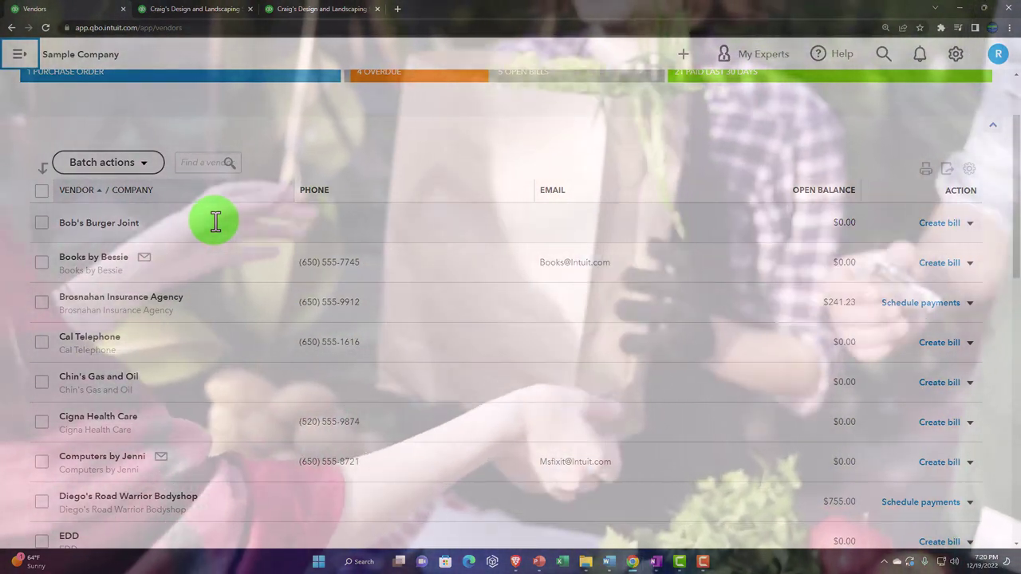
{"action": "scroll", "coordinate": [216, 222], "scroll_direction": "up", "scroll_amount": 2}
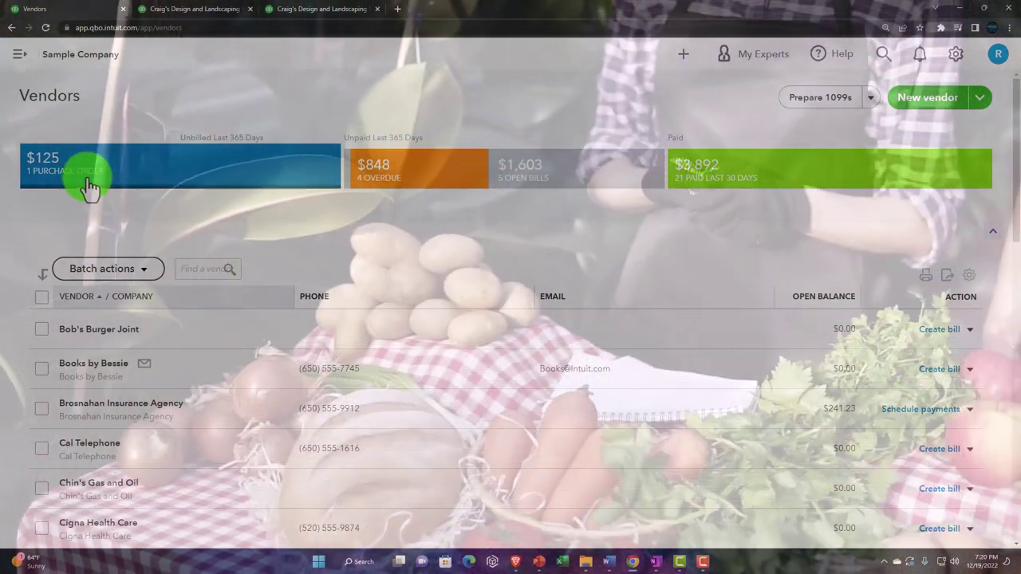
Filter the vendors by unbilled purchase orders and locate the Purchase order form among the new transactions
{"action": "left_click", "coordinate": [90, 187]}
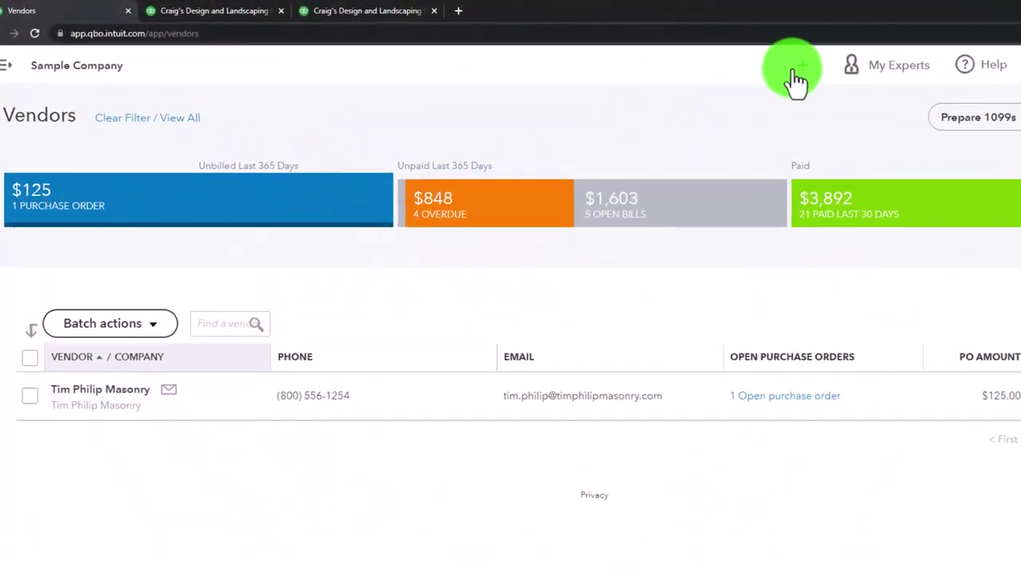
{"action": "left_click", "coordinate": [683, 54]}
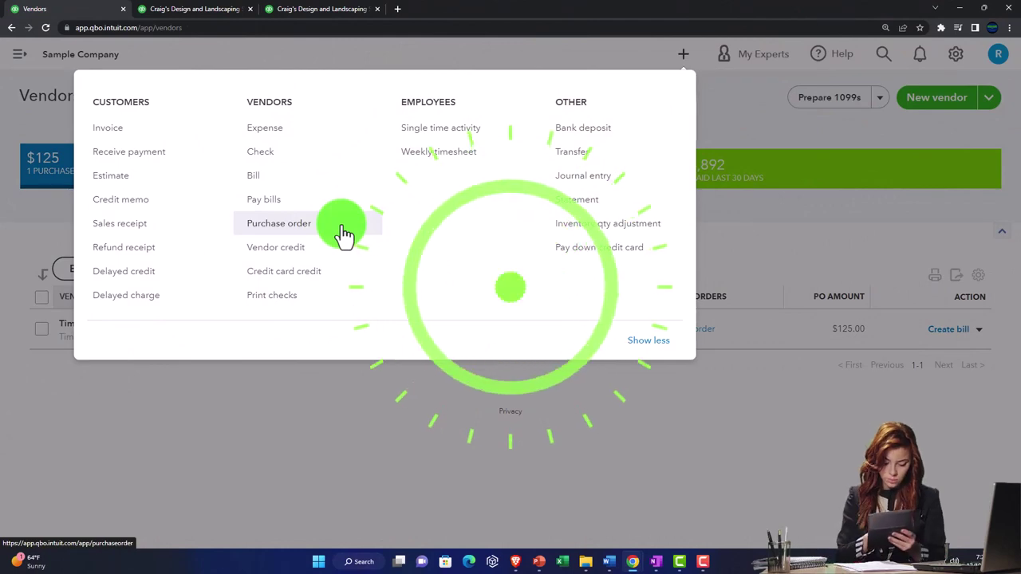
Filter the vendors by overdue bills and review the bill forms offered for new vendor transactions
{"action": "left_click", "coordinate": [323, 446]}
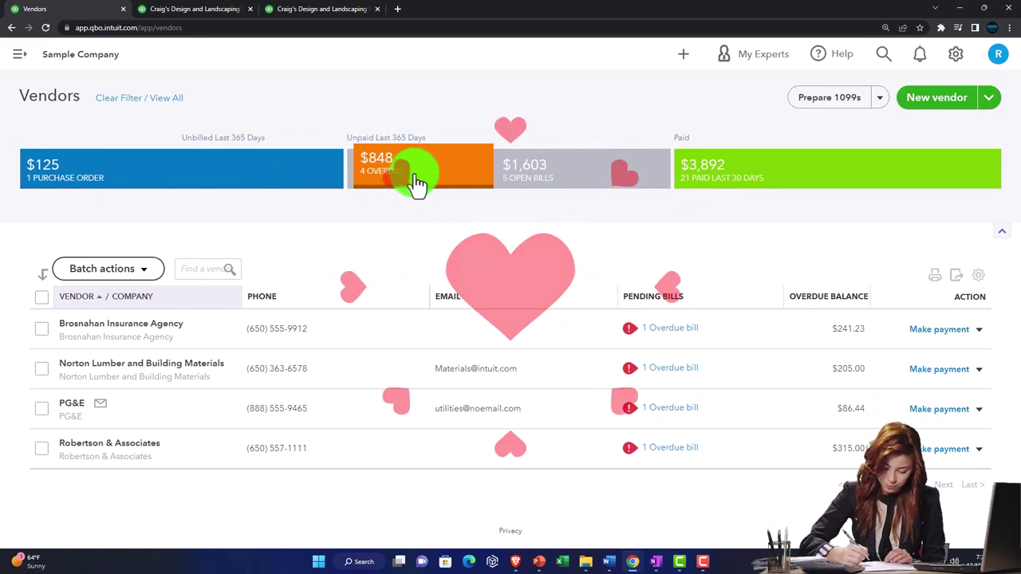
{"action": "left_click", "coordinate": [686, 58]}
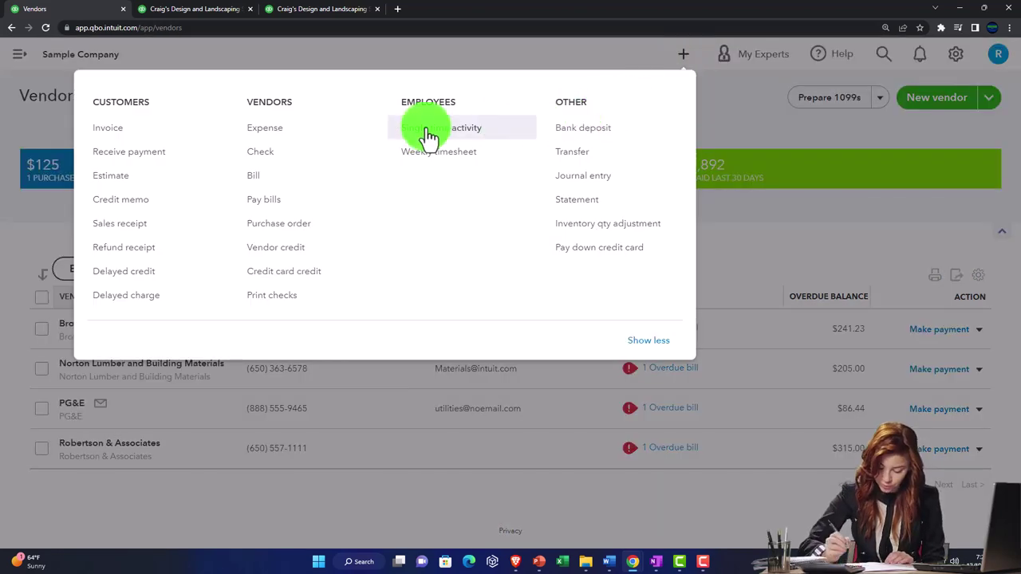
{"action": "left_click", "coordinate": [304, 181]}
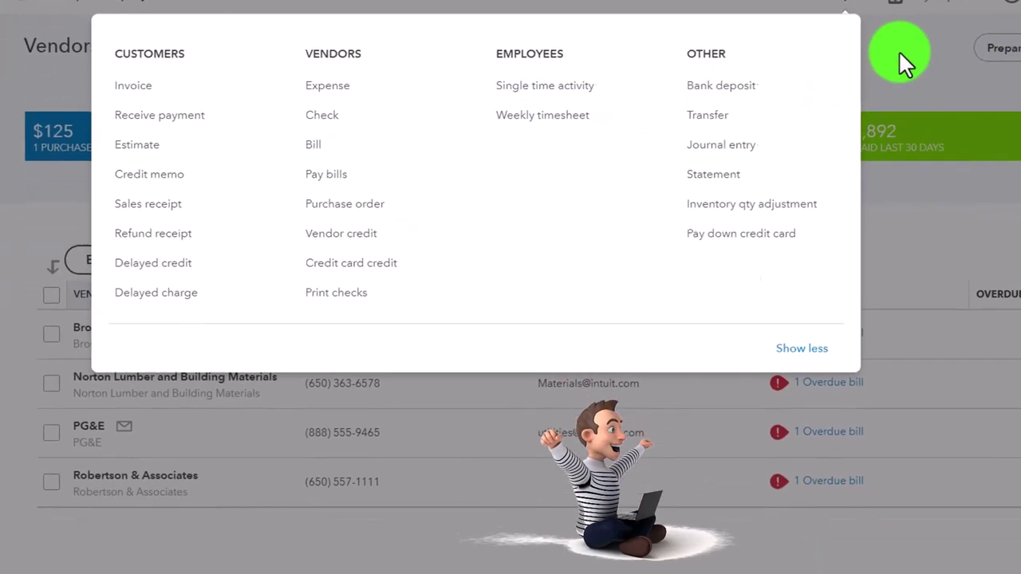
{"action": "left_click", "coordinate": [981, 152]}
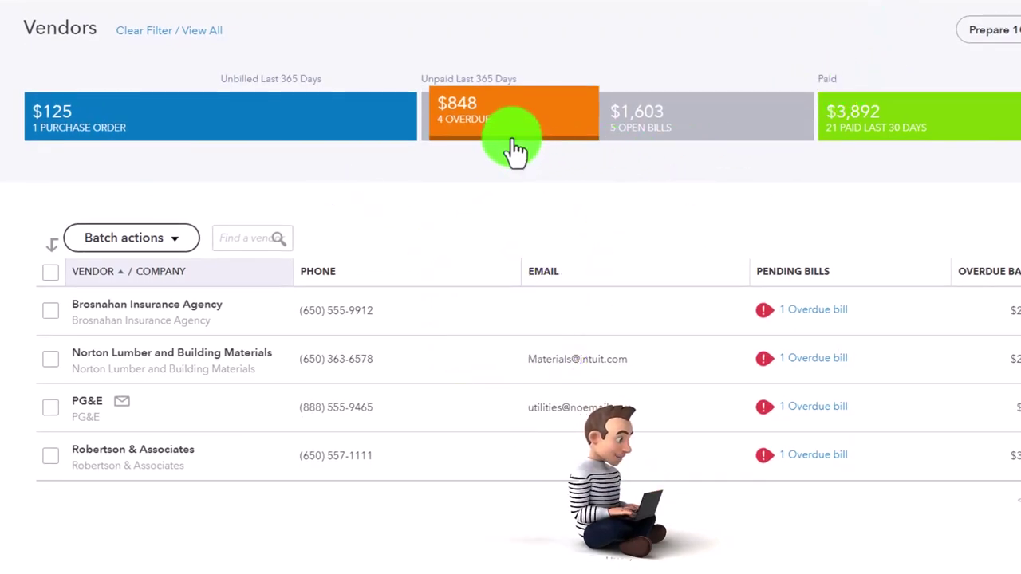
Filter the vendors by open bills and by payments in the last 30 days, and clear the filter
{"action": "left_click", "coordinate": [667, 133]}
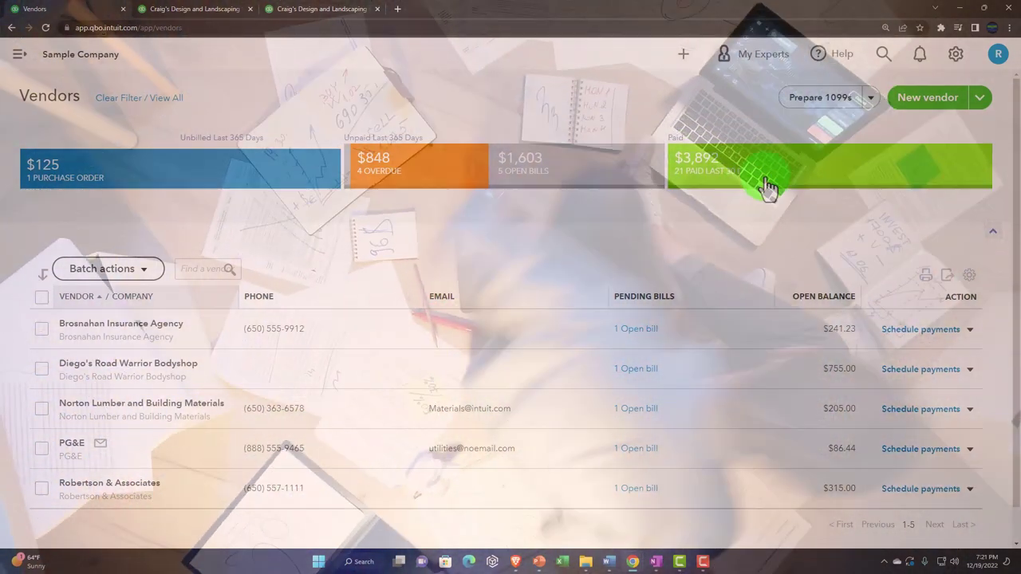
{"action": "left_click", "coordinate": [767, 185]}
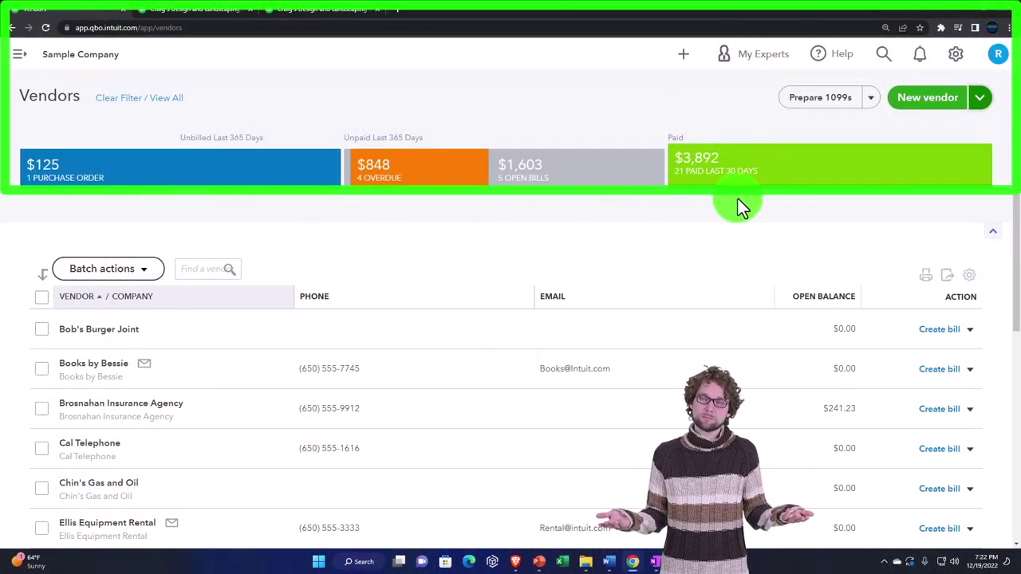
{"action": "left_click", "coordinate": [137, 99]}
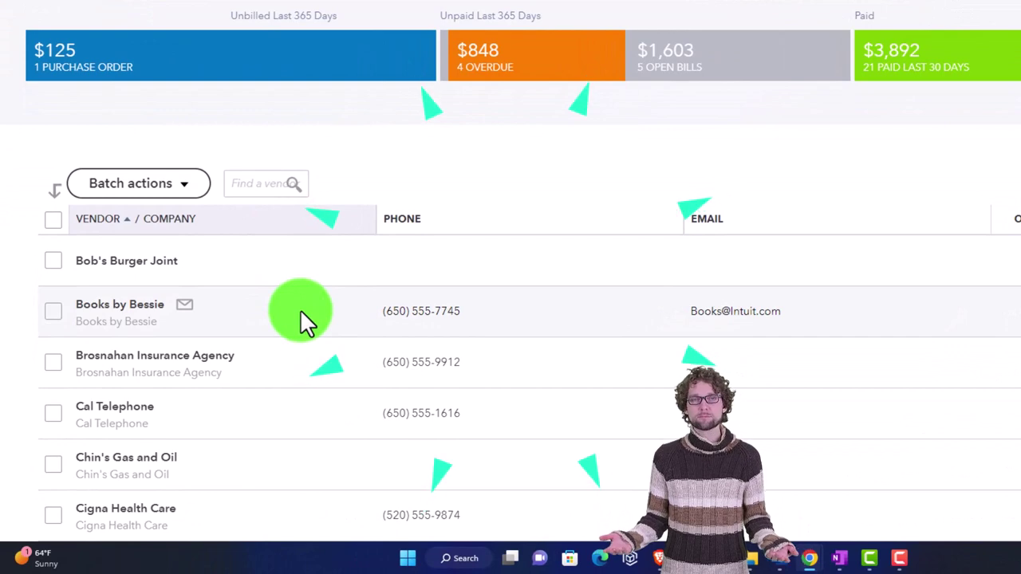
Browse the unfiltered vendor list down past Fidelity and return to its beginning
{"action": "scroll", "coordinate": [300, 309], "scroll_direction": "down", "scroll_amount": 3}
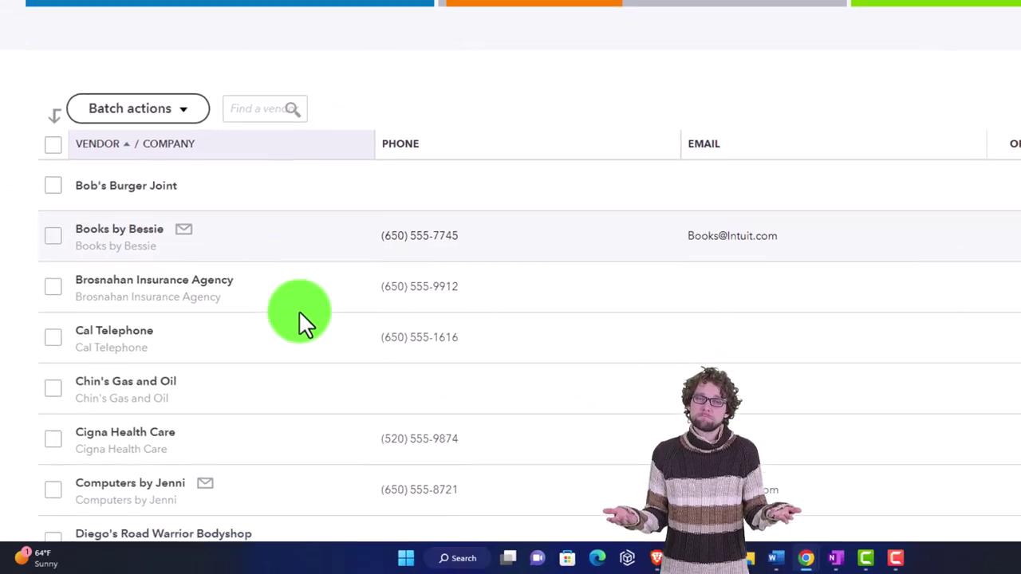
{"action": "scroll", "coordinate": [274, 335], "scroll_direction": "down", "scroll_amount": 3}
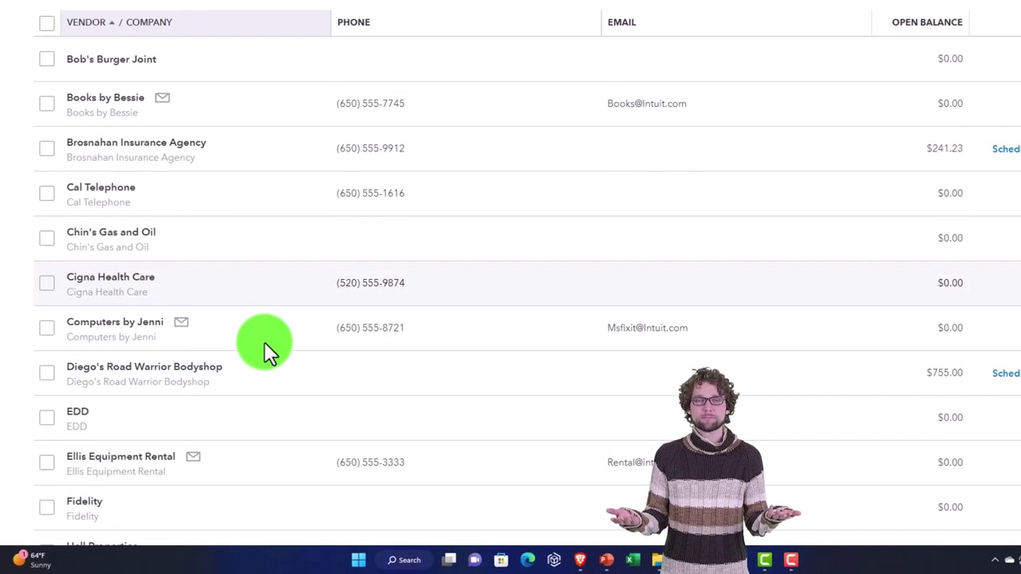
{"action": "scroll", "coordinate": [265, 345], "scroll_direction": "down", "scroll_amount": 3}
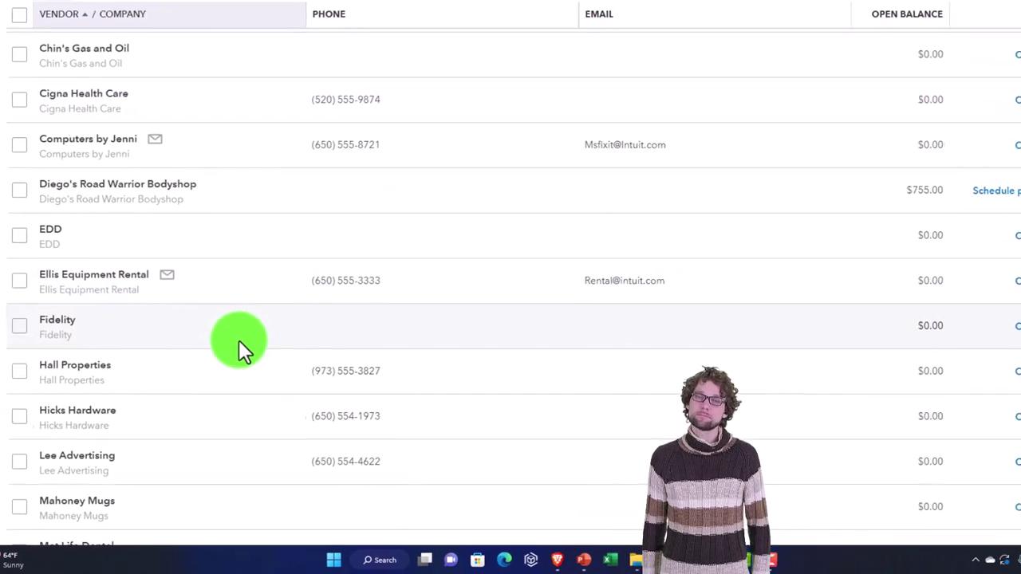
{"action": "scroll", "coordinate": [220, 351], "scroll_direction": "up", "scroll_amount": 10}
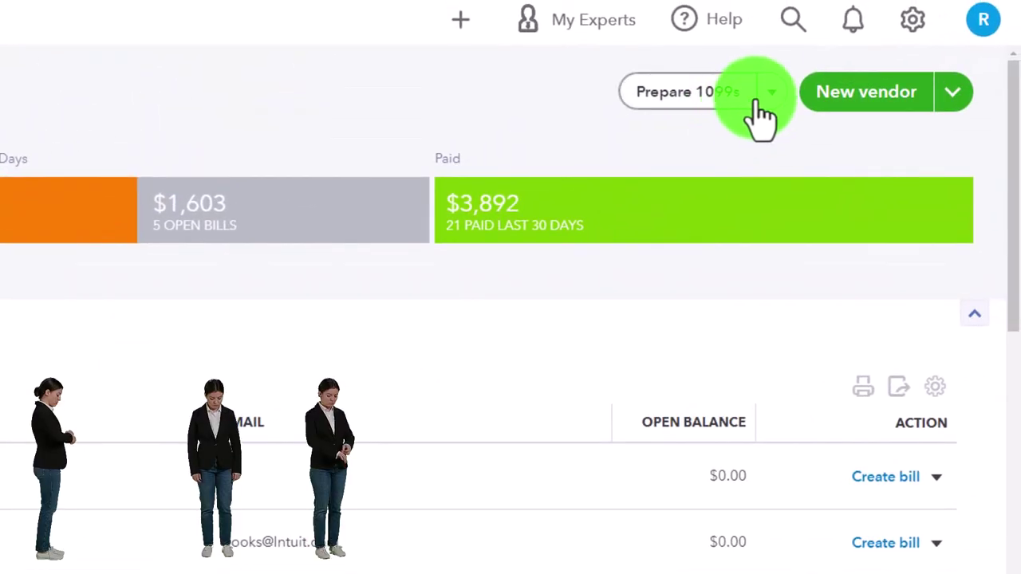
Check the additional options for Prepare 1099s and New vendor, and show the navigation menu again
{"action": "left_click", "coordinate": [771, 92]}
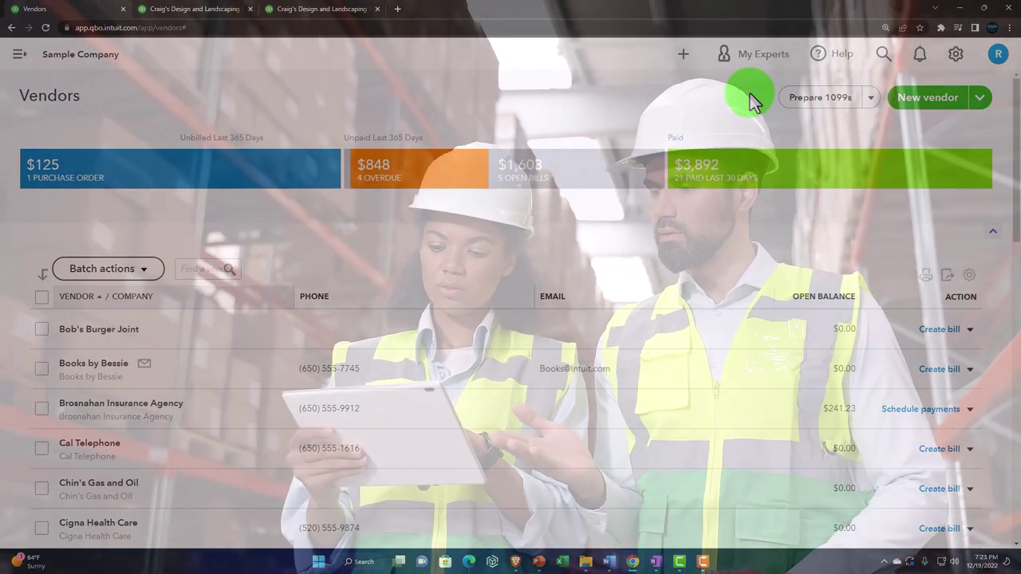
{"action": "left_click", "coordinate": [981, 99]}
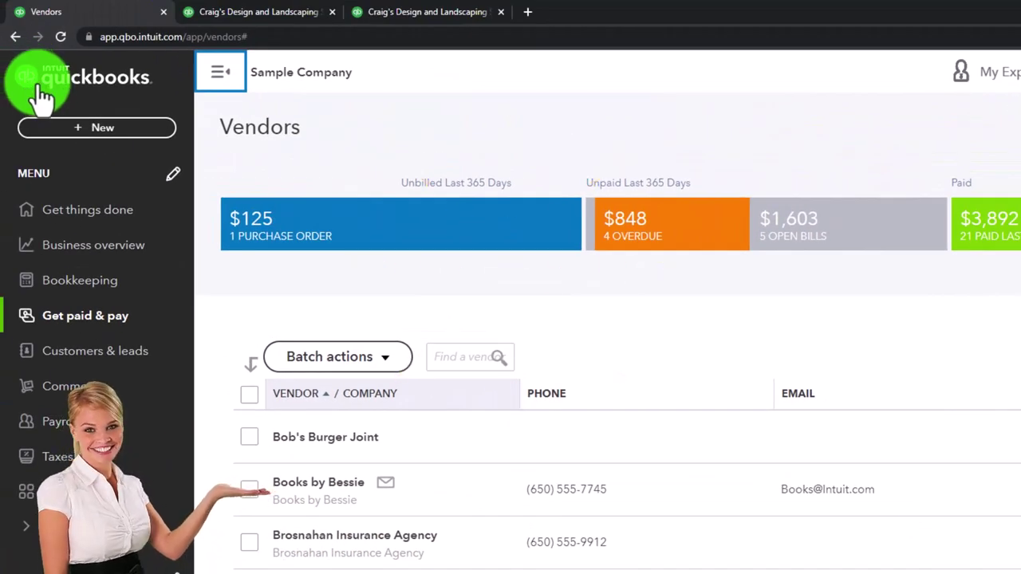
Open the bank transactions under Bookkeeping and look over the Checking account's items for review
{"action": "left_click", "coordinate": [63, 287]}
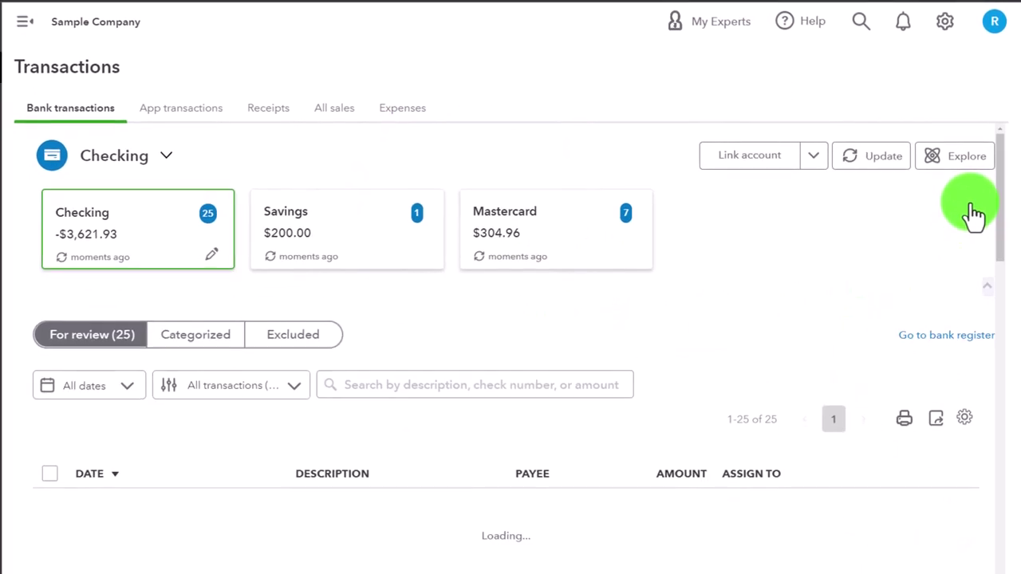
{"action": "scroll", "coordinate": [417, 283], "scroll_direction": "down", "scroll_amount": 2}
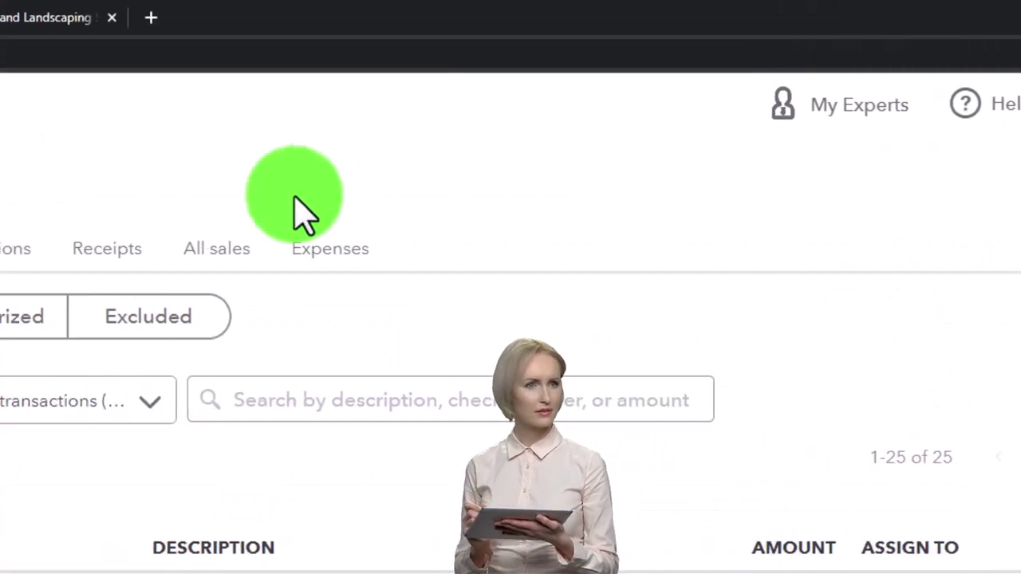
Start a new bill, check the vendor choices including the option to add a new one, and close the form unsaved
{"action": "left_click", "coordinate": [303, 176]}
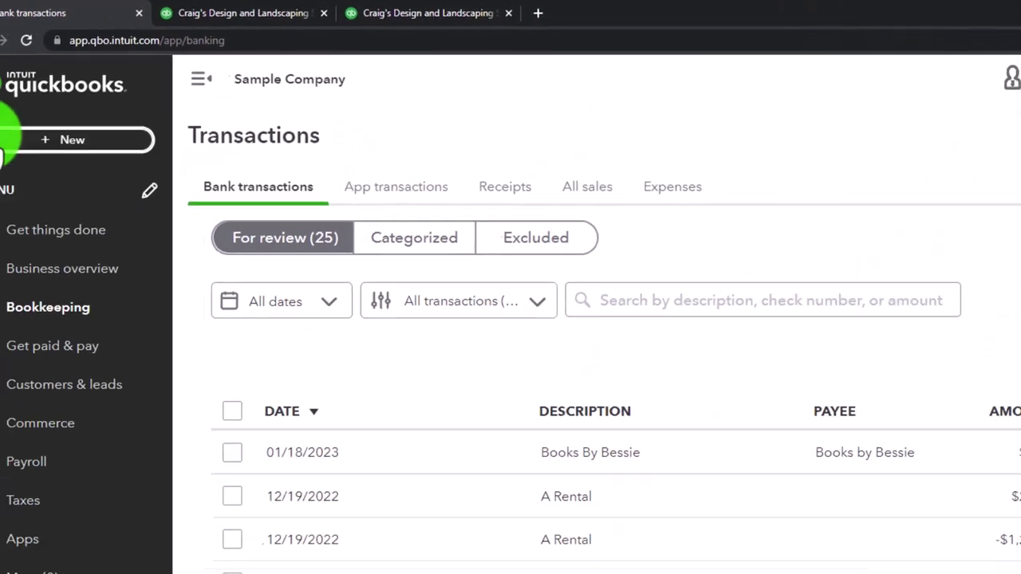
{"action": "left_click", "coordinate": [6, 144]}
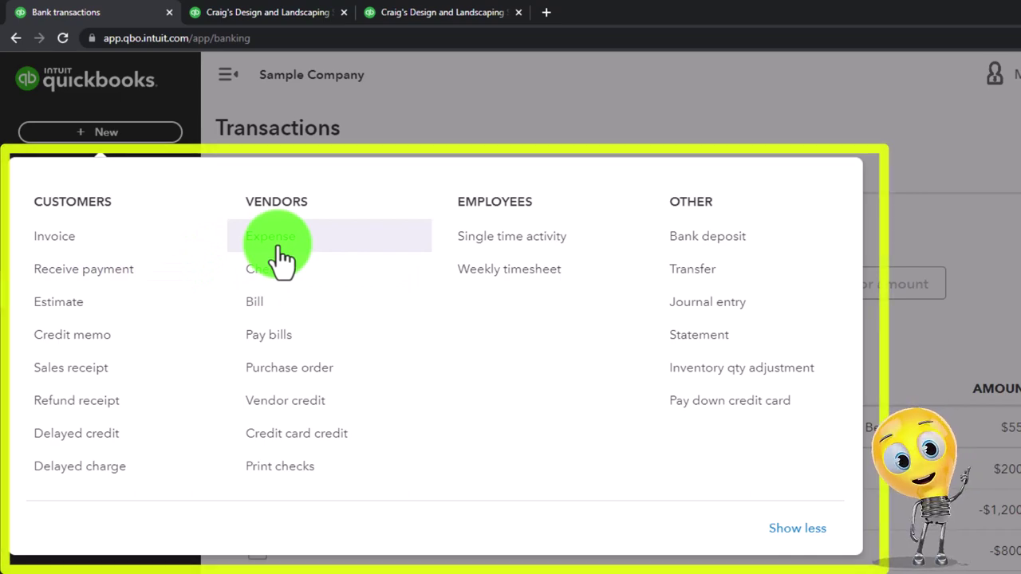
{"action": "left_click", "coordinate": [271, 311]}
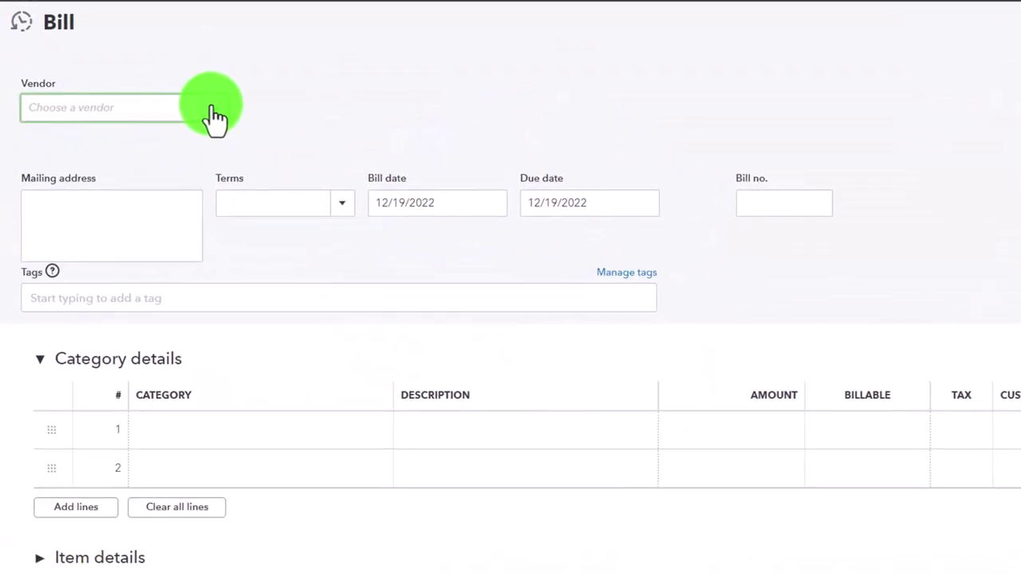
{"action": "left_click", "coordinate": [213, 111]}
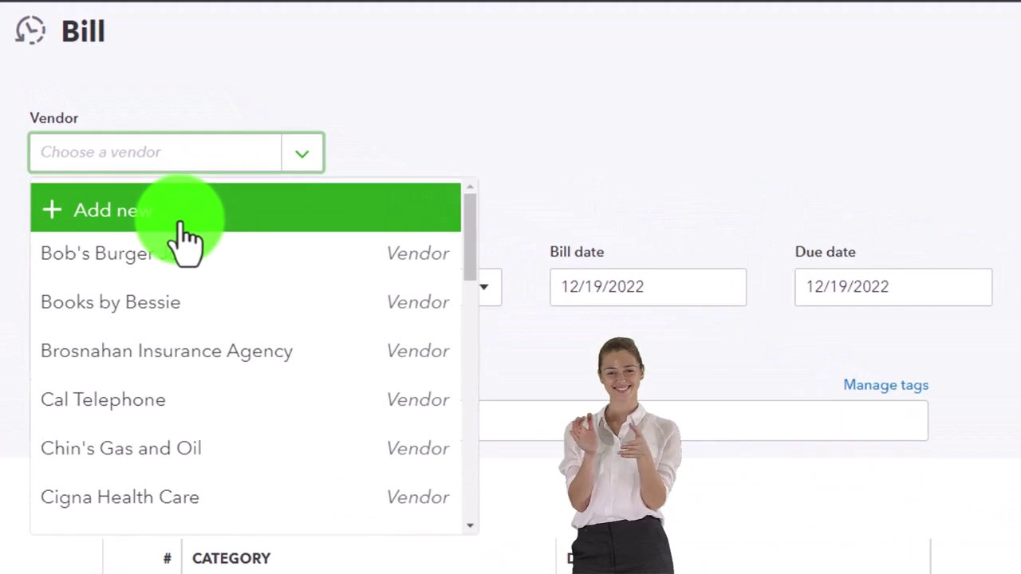
{"action": "left_click", "coordinate": [777, 113]}
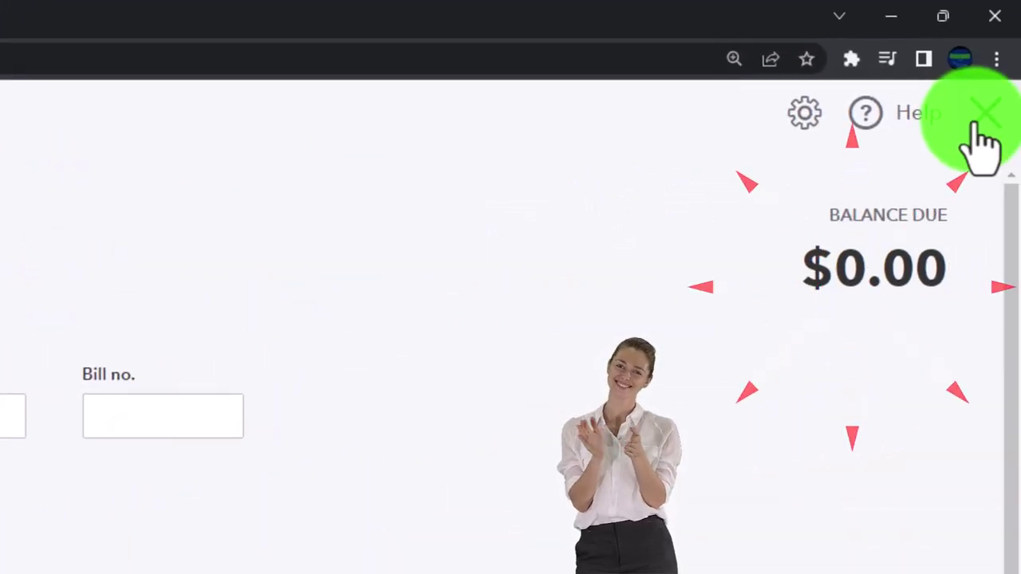
{"action": "left_click", "coordinate": [975, 124]}
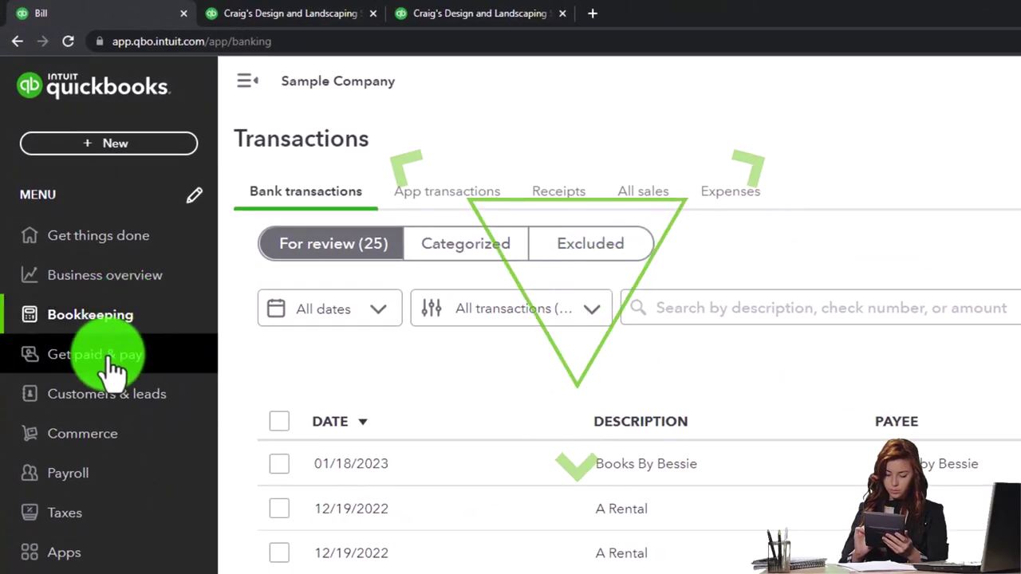
Return to the Vendors list under Get paid & pay, hide the navigation menu, and start a new vendor
{"action": "left_click", "coordinate": [112, 359]}
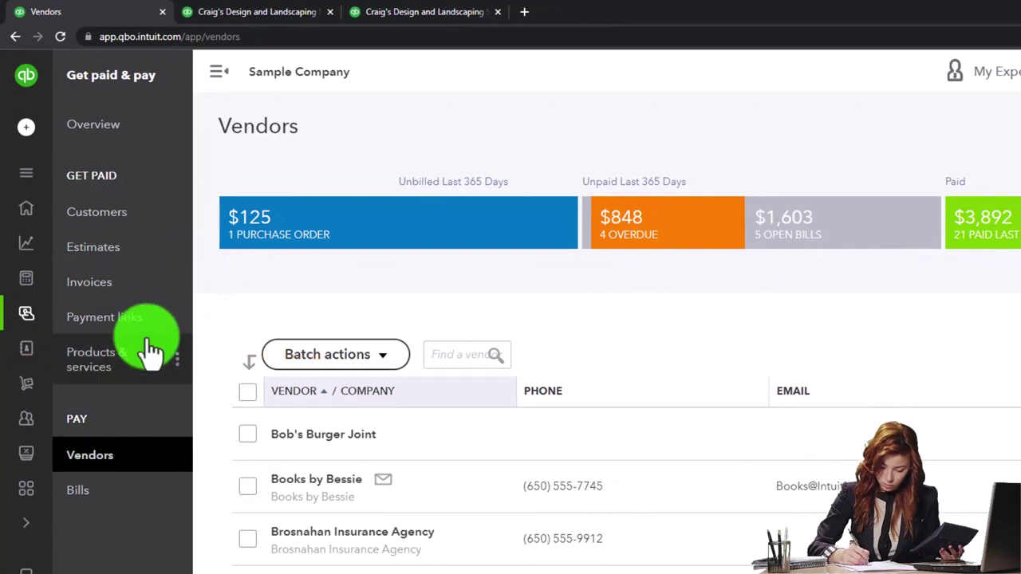
{"action": "left_click", "coordinate": [222, 86]}
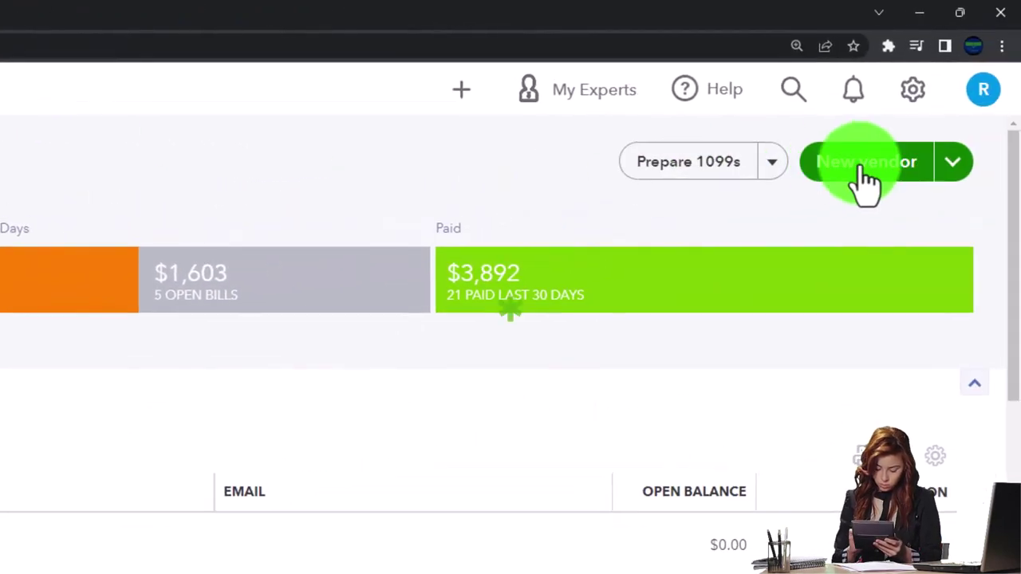
{"action": "left_click", "coordinate": [866, 179]}
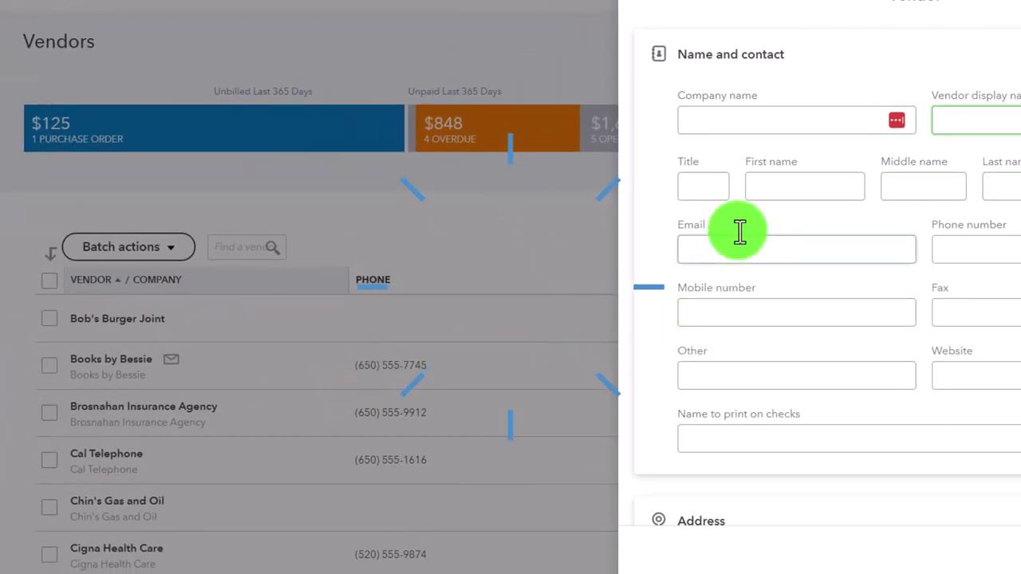
Examine the vendor form's Name and contact fields, from the title through the website and name to print on checks
{"action": "left_click", "coordinate": [704, 182]}
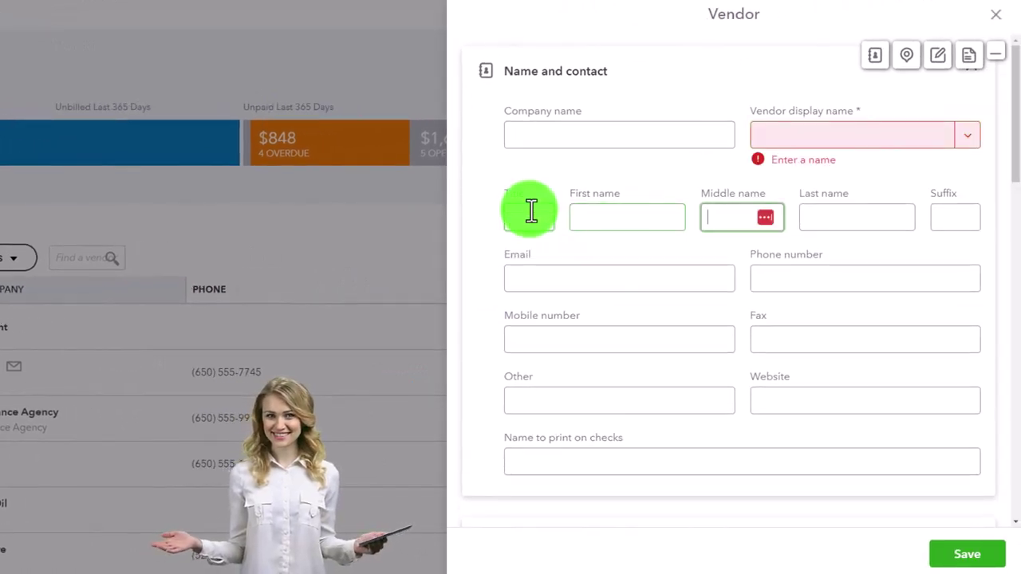
{"action": "key", "text": "Tab"}
{"action": "key", "text": "Tab"}
{"action": "key", "text": "Tab"}
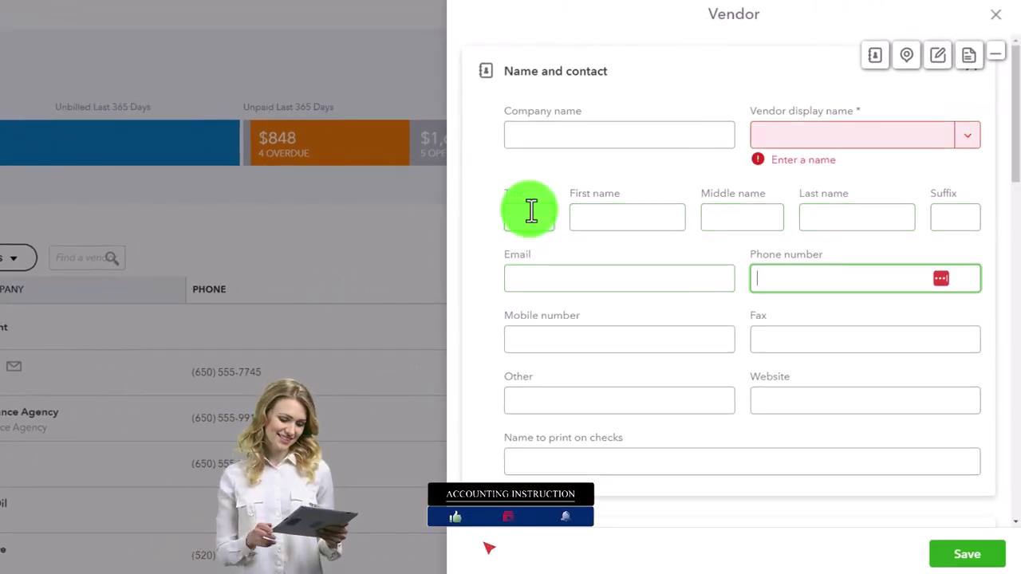
{"action": "key", "text": "Tab"}
{"action": "key", "text": "Tab"}
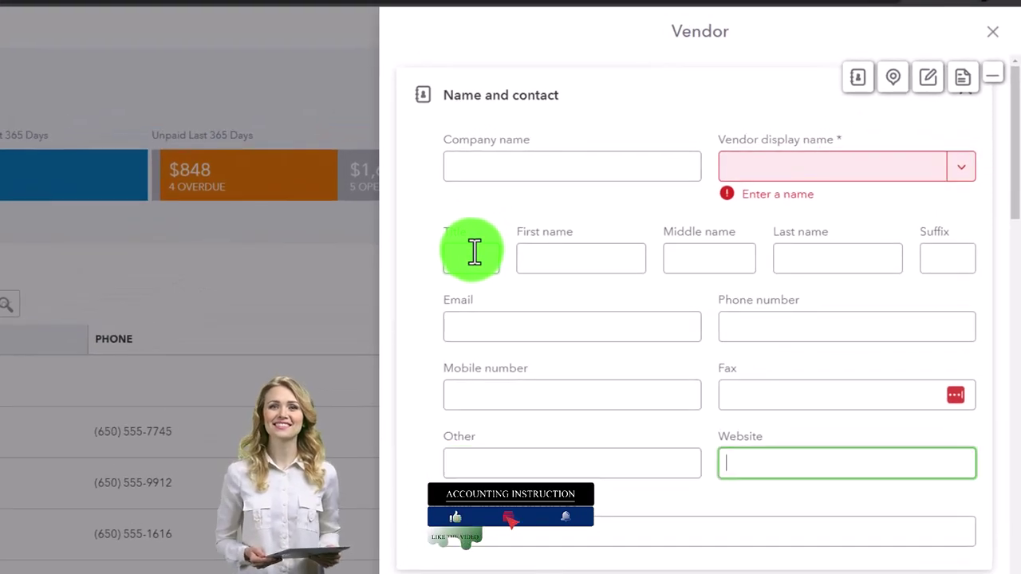
{"action": "key", "text": "Tab"}
{"action": "key", "text": "Tab"}
{"action": "scroll", "coordinate": [475, 252], "scroll_direction": "down", "scroll_amount": 3}
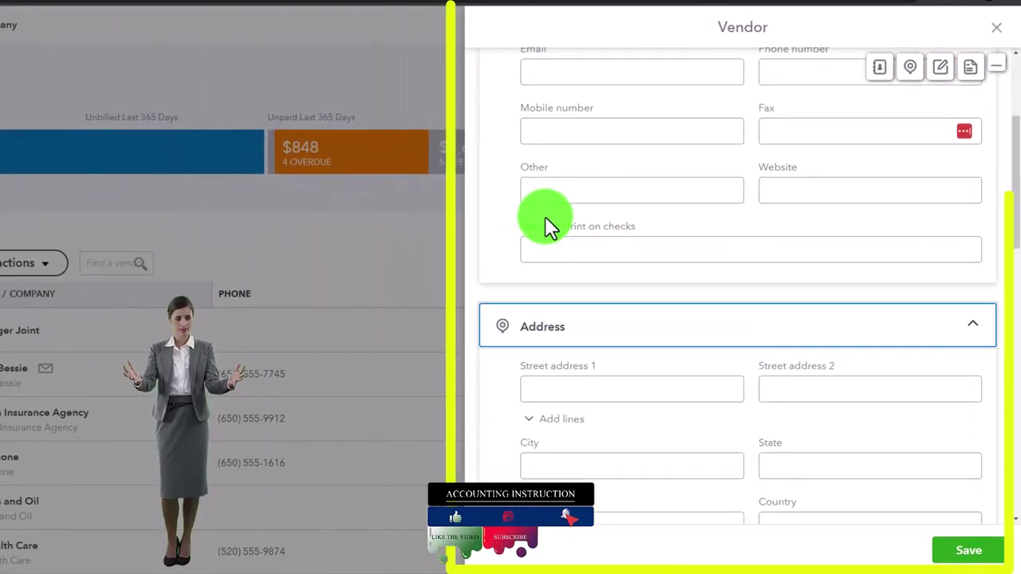
Examine the vendor form's Address fields and its Notes and attachments section
{"action": "scroll", "coordinate": [545, 217], "scroll_direction": "down", "scroll_amount": 2}
{"action": "left_click", "coordinate": [554, 270]}
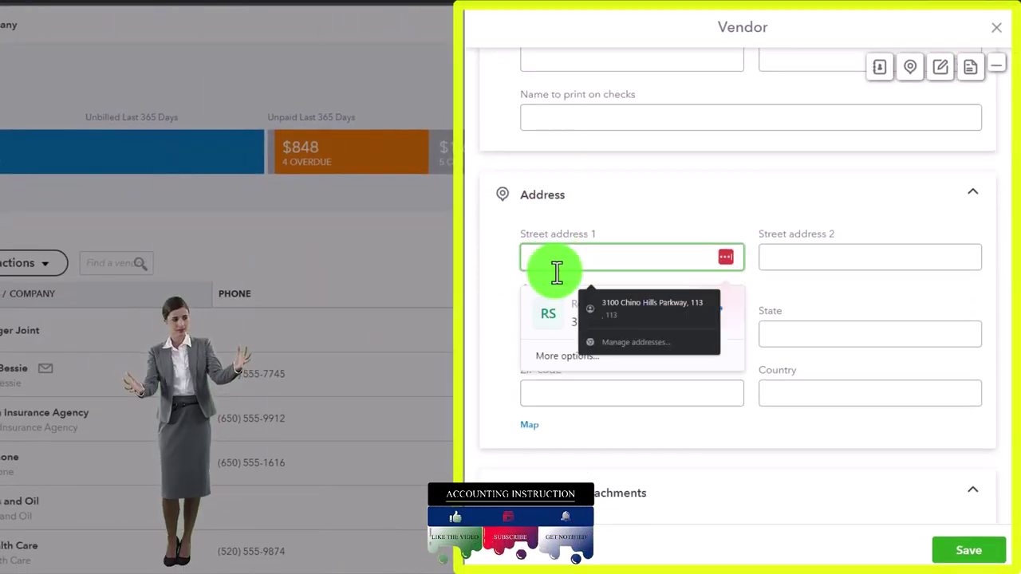
{"action": "scroll", "coordinate": [557, 273], "scroll_direction": "down", "scroll_amount": 2}
{"action": "key", "text": "Tab"}
{"action": "key", "text": "Tab"}
{"action": "key", "text": "Tab"}
{"action": "key", "text": "Tab"}
{"action": "scroll", "coordinate": [572, 202], "scroll_direction": "down", "scroll_amount": 3}
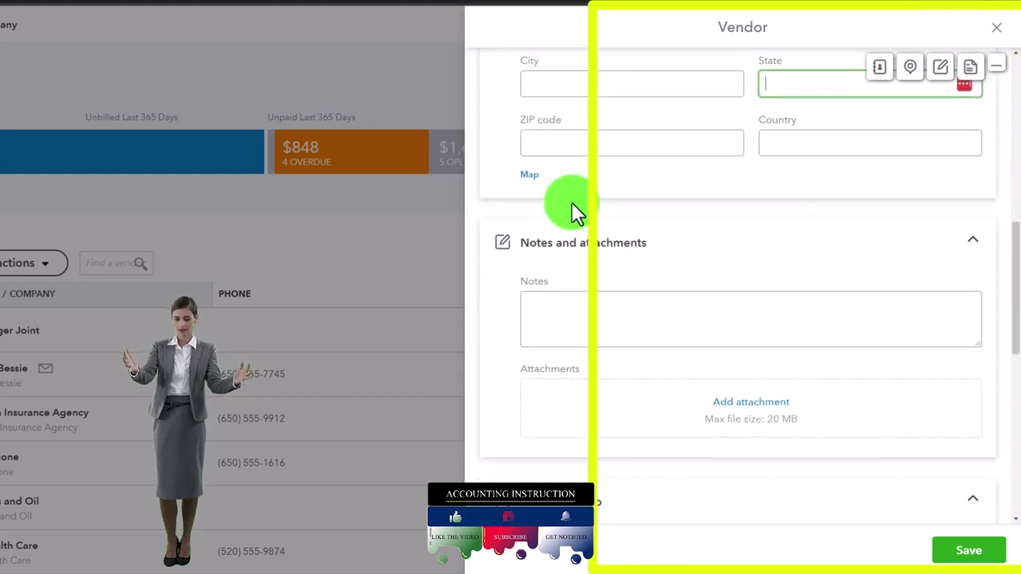
{"action": "left_click", "coordinate": [570, 282]}
{"action": "scroll", "coordinate": [570, 287], "scroll_direction": "down", "scroll_amount": 3}
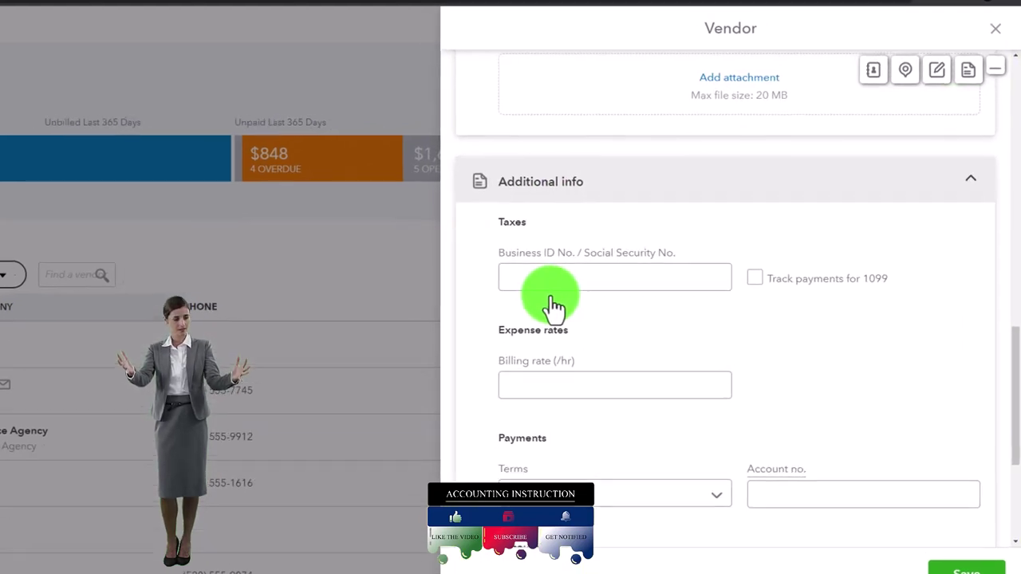
Examine the vendor's Additional info fields for tax ID, 1099 tracking, billing rate, payment terms and account number
{"action": "scroll", "coordinate": [432, 371], "scroll_direction": "down", "scroll_amount": 2}
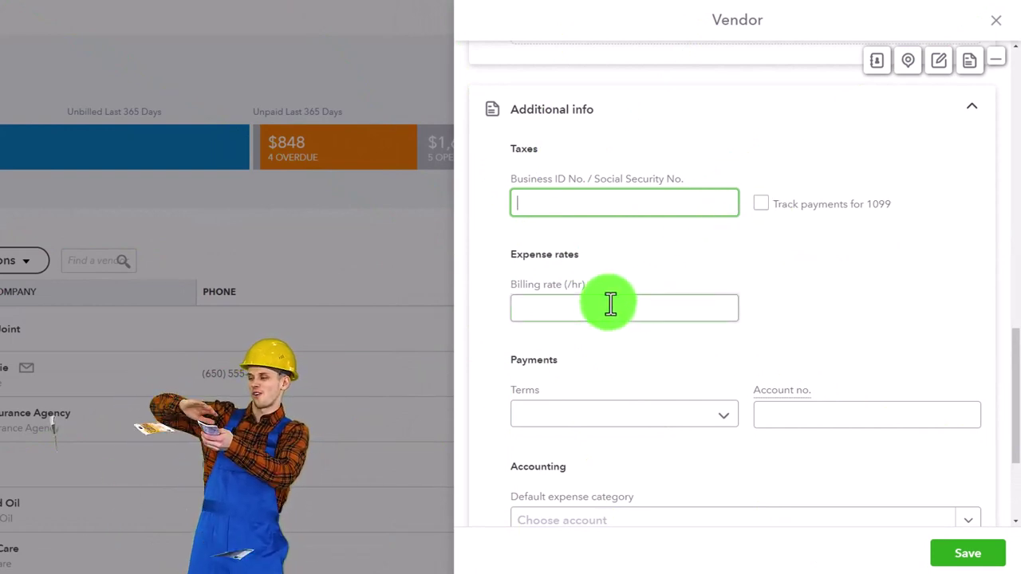
{"action": "scroll", "coordinate": [683, 266], "scroll_direction": "down", "scroll_amount": 1}
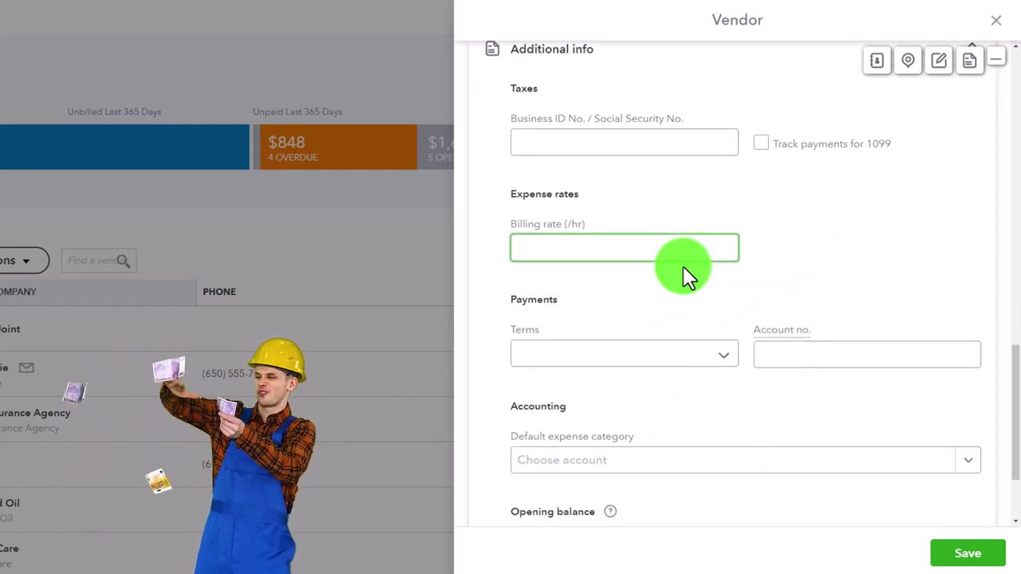
{"action": "key", "text": "Tab"}
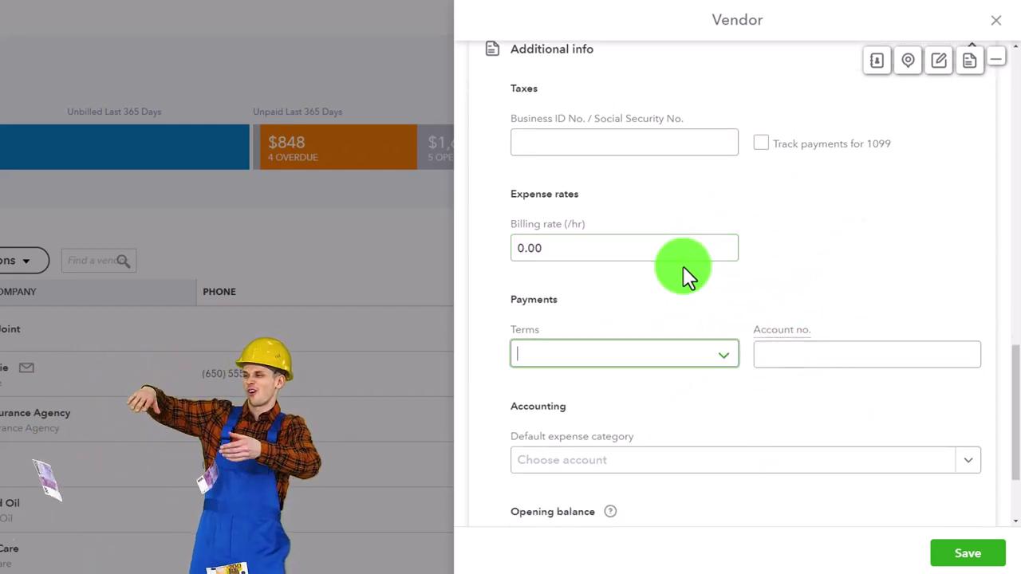
{"action": "scroll", "coordinate": [683, 266], "scroll_direction": "down", "scroll_amount": 1}
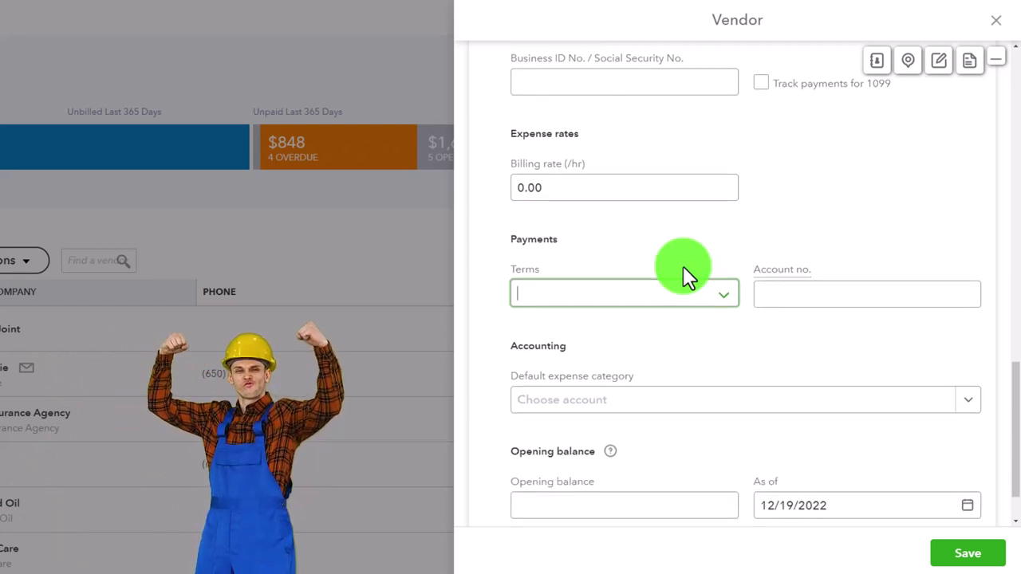
{"action": "scroll", "coordinate": [682, 265], "scroll_direction": "down", "scroll_amount": 1}
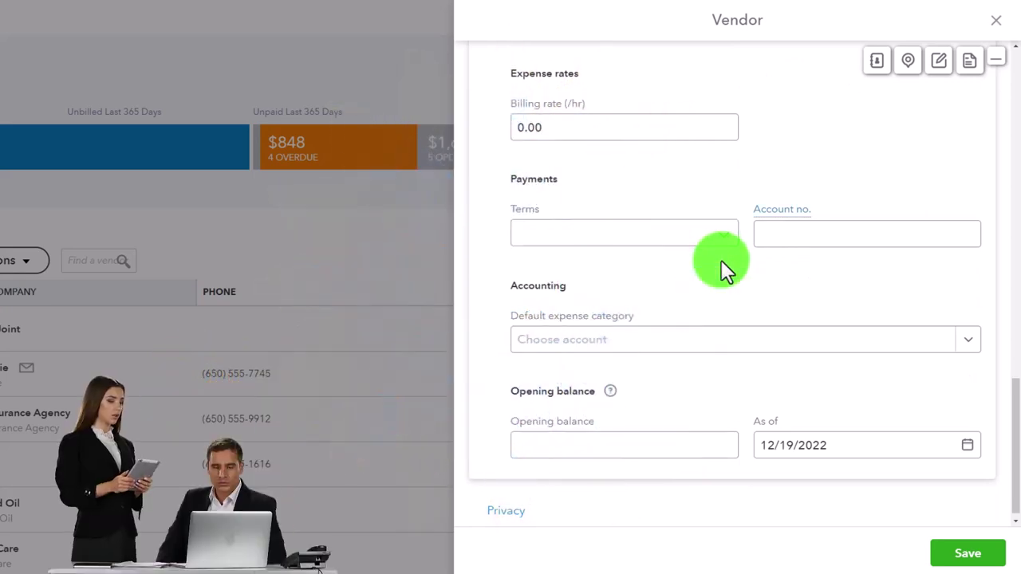
{"action": "key", "text": "Tab"}
{"action": "key", "text": "Tab"}
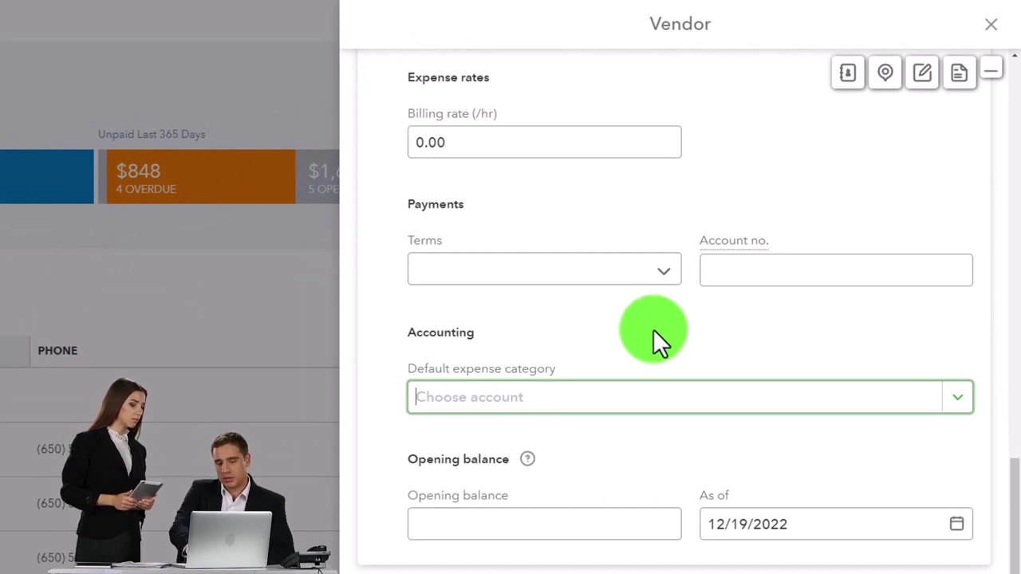
Look over the accounts offered for the default expense category, and close the vendor form without saving
{"action": "left_click", "coordinate": [950, 397]}
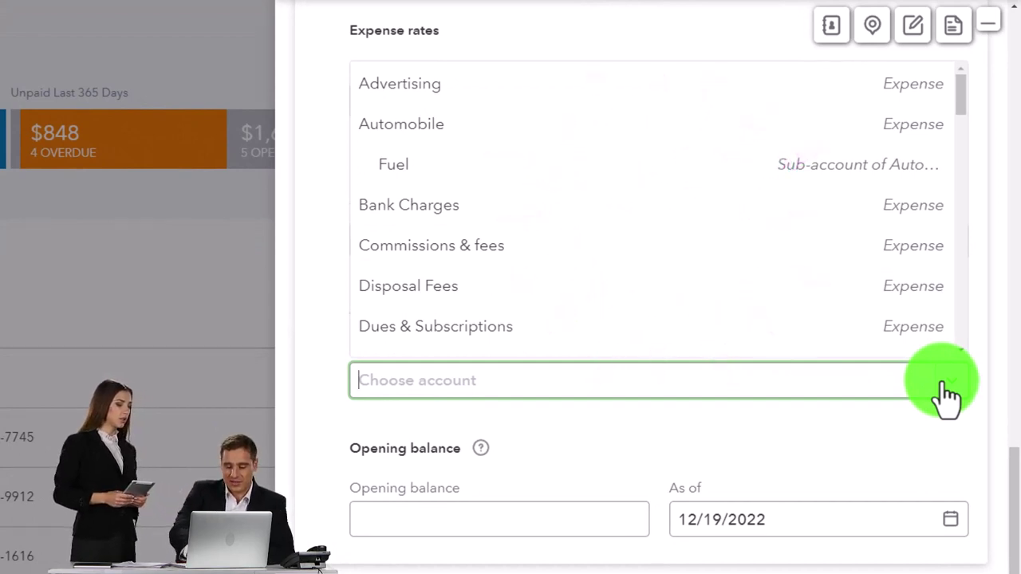
{"action": "left_click", "coordinate": [947, 397]}
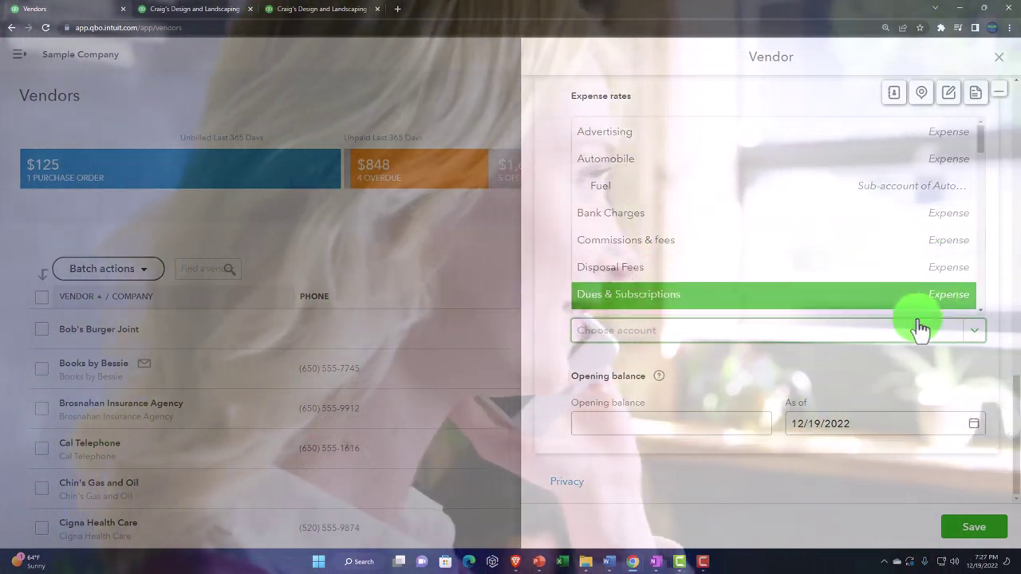
{"action": "left_click", "coordinate": [893, 371]}
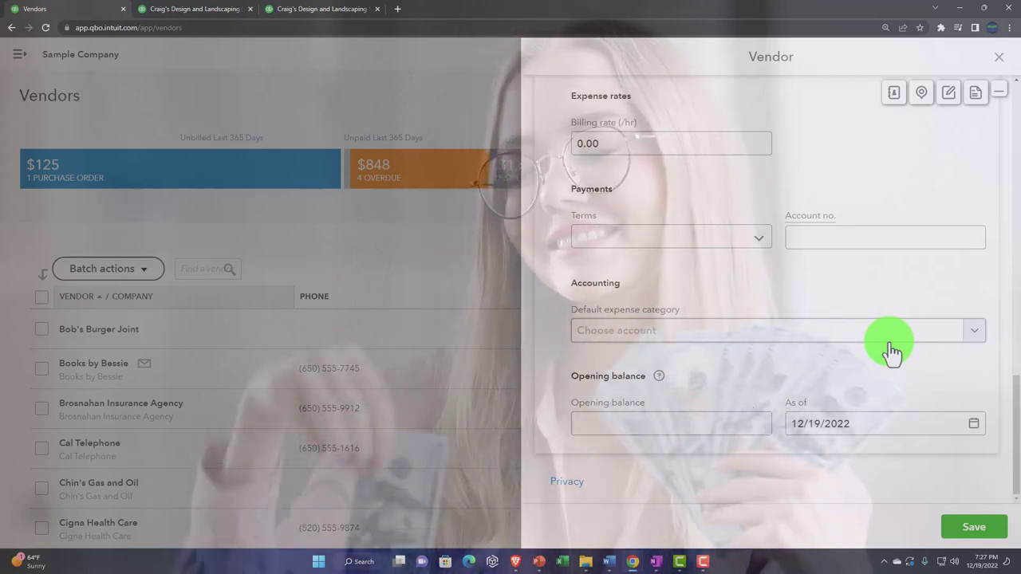
{"action": "left_click", "coordinate": [973, 338]}
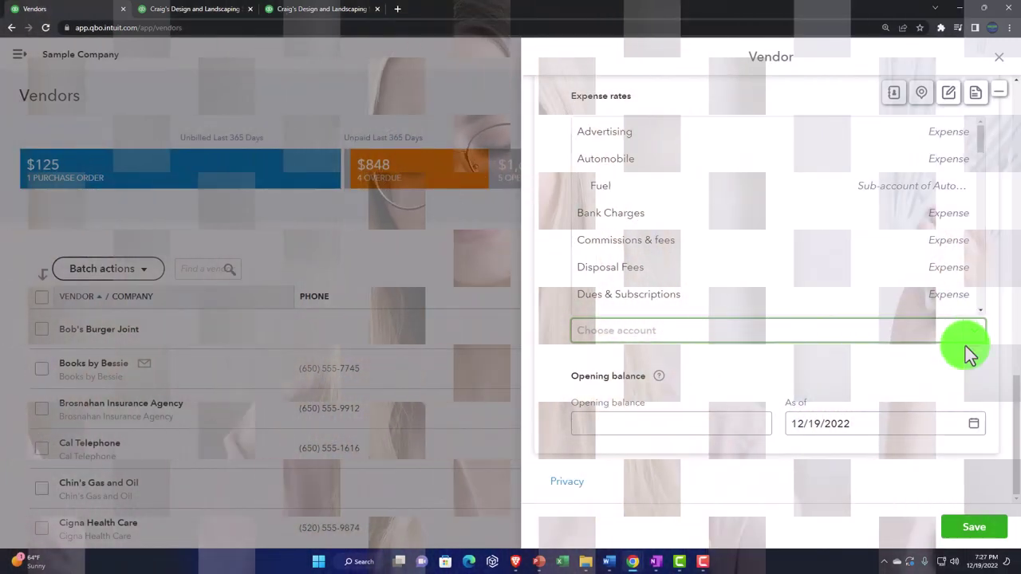
{"action": "left_click", "coordinate": [904, 374]}
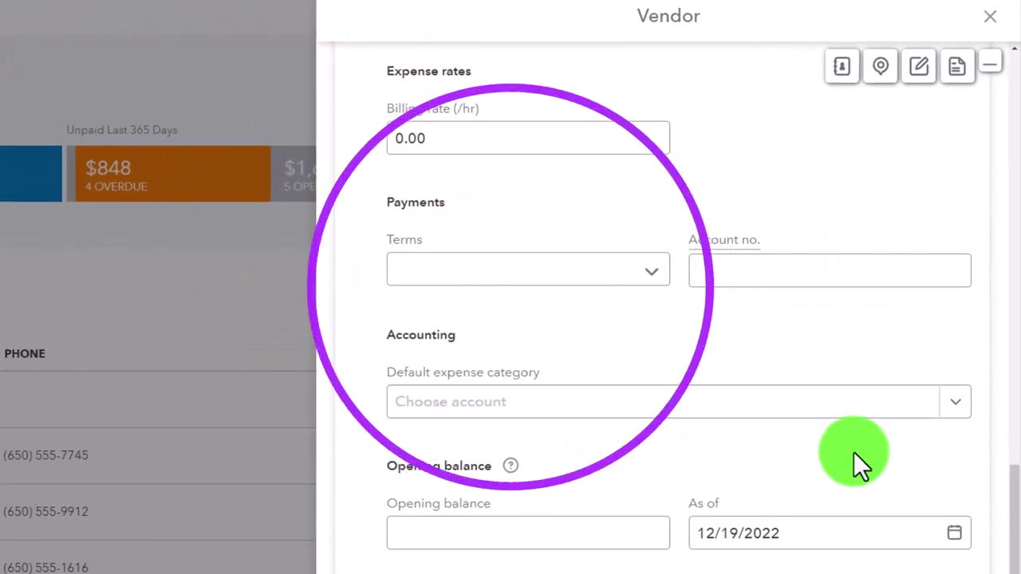
{"action": "left_click", "coordinate": [990, 28]}
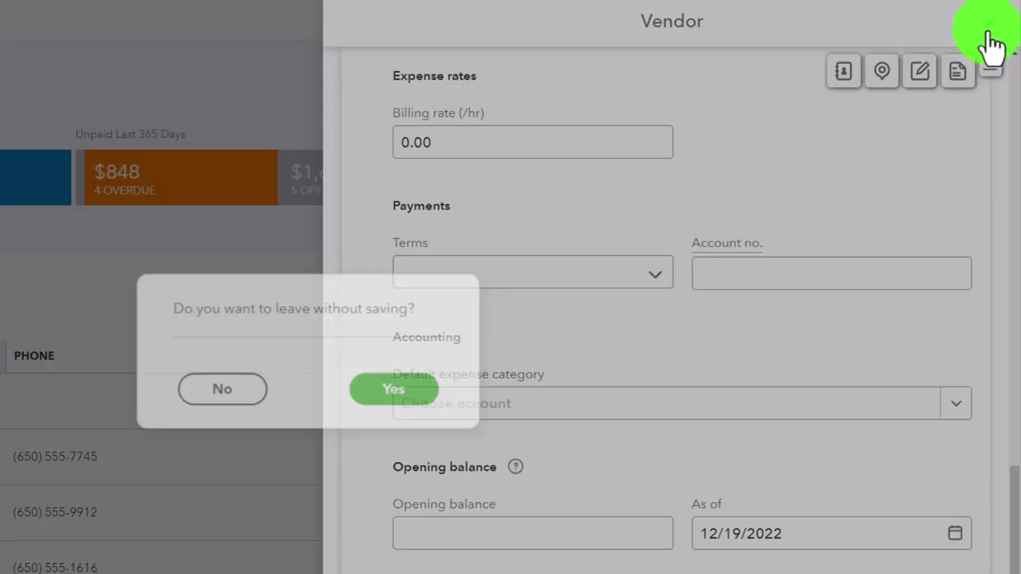
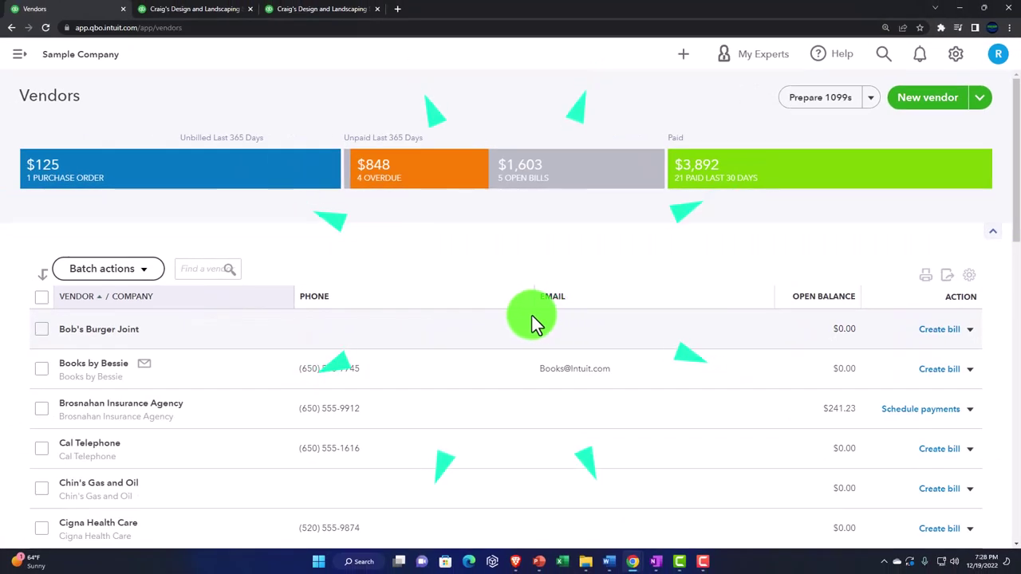
Check the batch actions for Bob's Burger Joint, Books by Bessie and Brosnahan Insurance Agency, and clear the vendor selection
{"action": "left_click", "coordinate": [45, 331]}
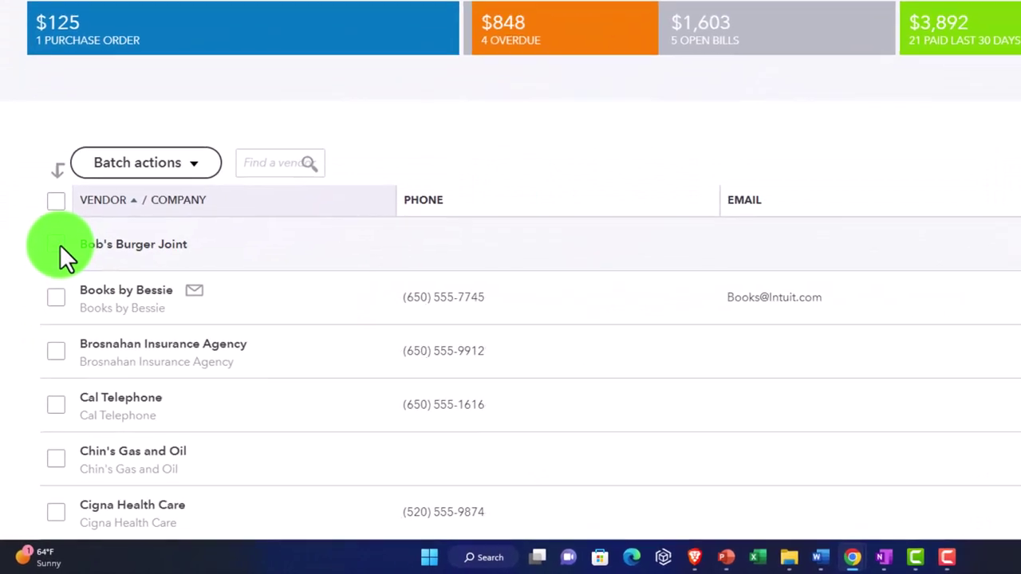
{"action": "left_click", "coordinate": [53, 295]}
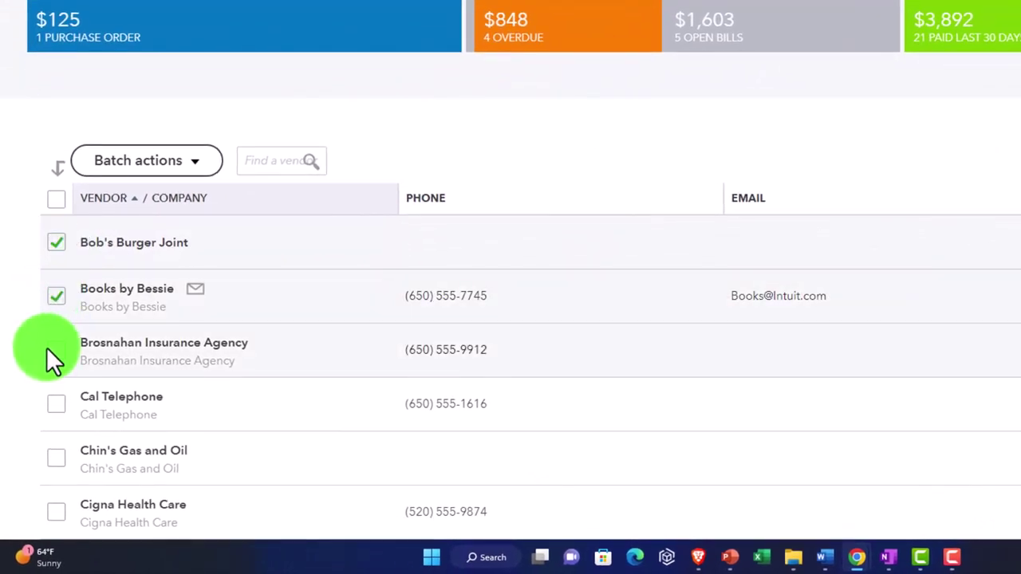
{"action": "left_click", "coordinate": [48, 350]}
{"action": "left_click", "coordinate": [191, 175]}
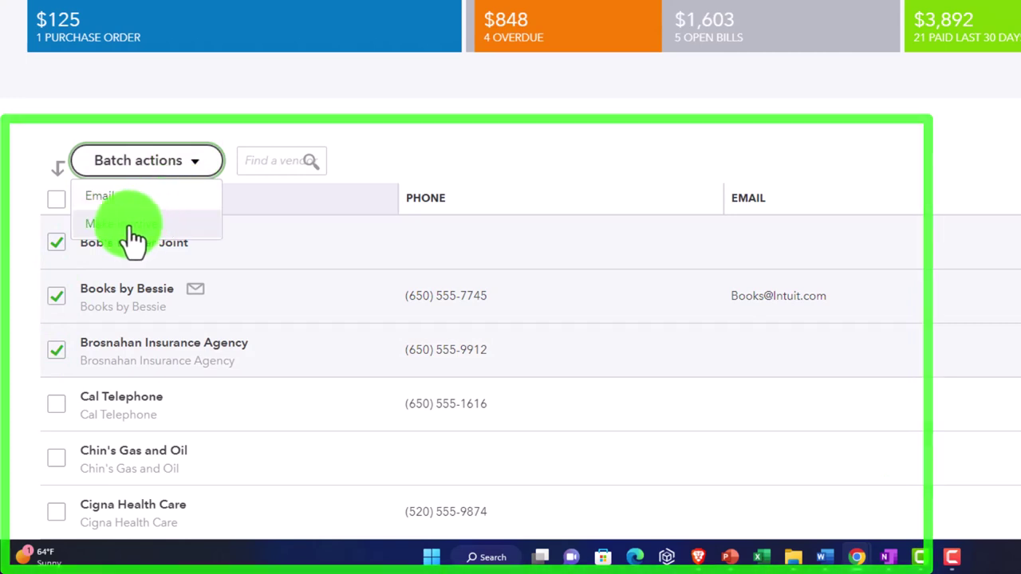
{"action": "left_click", "coordinate": [501, 135]}
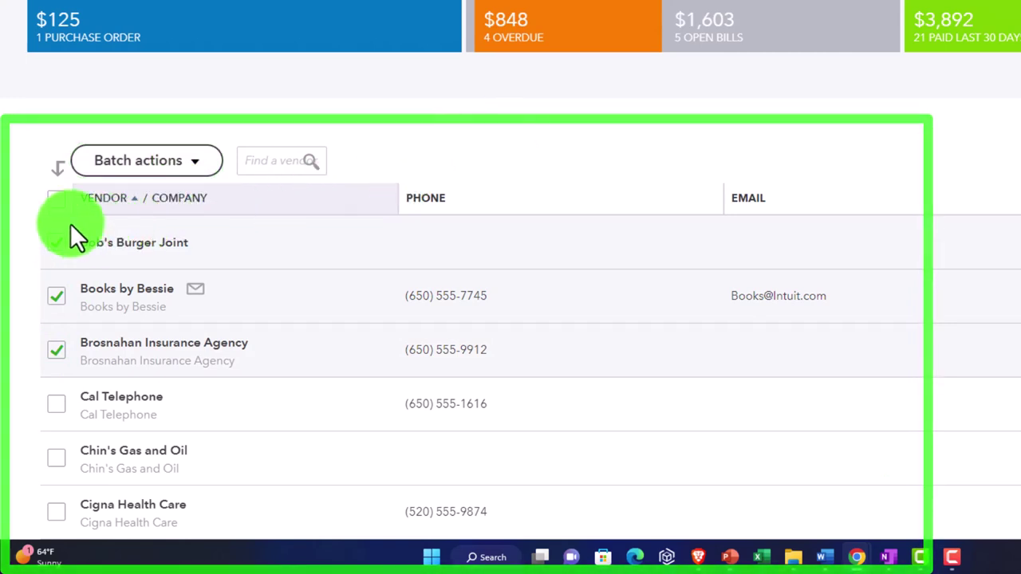
{"action": "left_click", "coordinate": [56, 199]}
{"action": "left_click", "coordinate": [56, 199]}
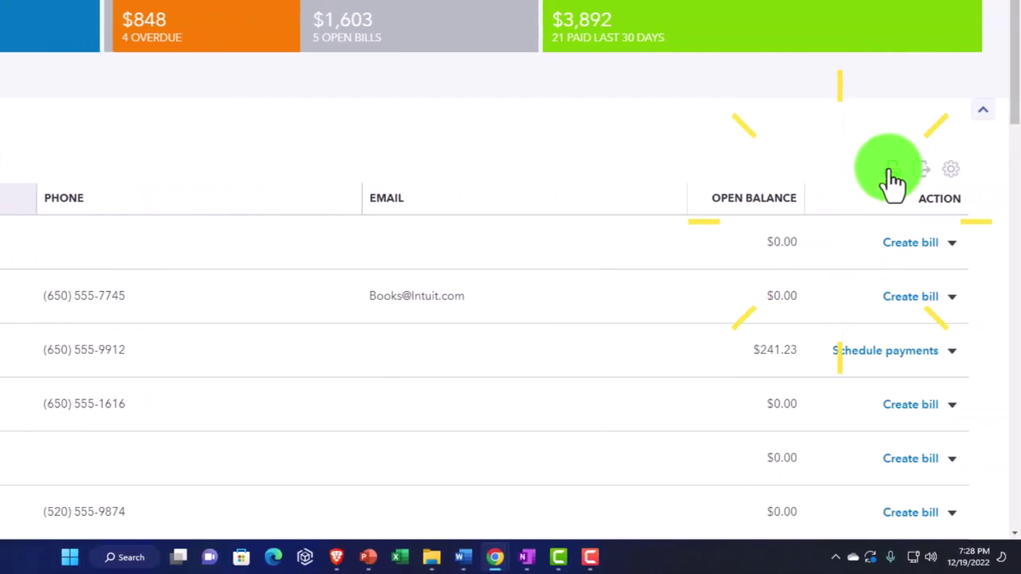
Preview the printable vendor list across both pages, and cancel the print and close its browser tab
{"action": "left_click", "coordinate": [893, 182]}
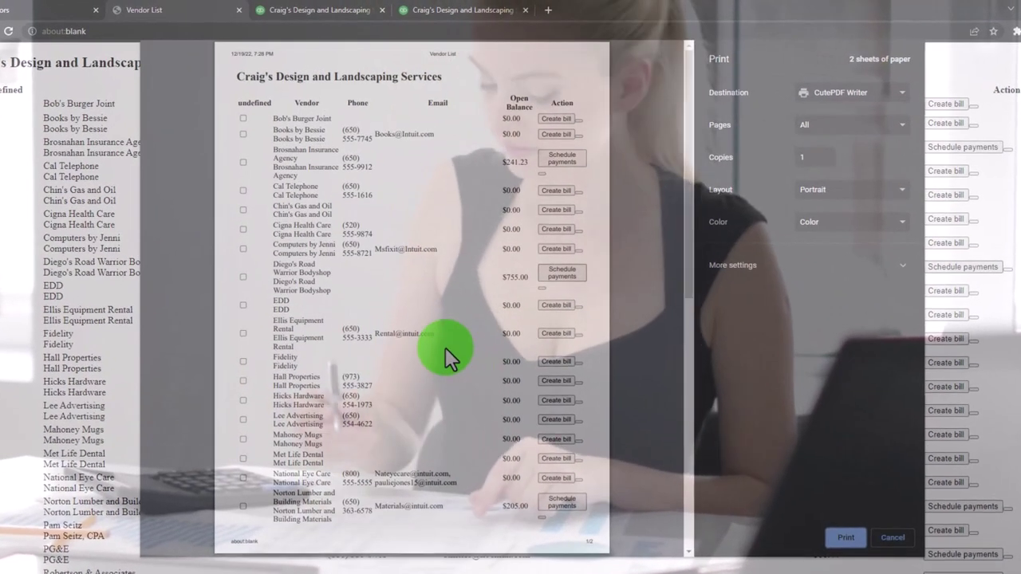
{"action": "scroll", "coordinate": [436, 317], "scroll_direction": "down", "scroll_amount": 3}
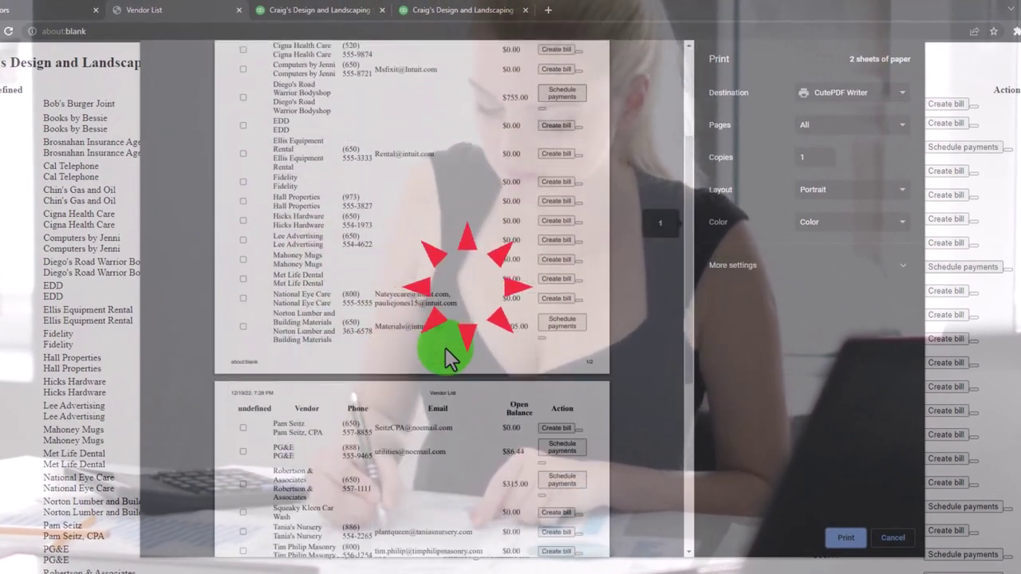
{"action": "scroll", "coordinate": [447, 359], "scroll_direction": "down", "scroll_amount": 5}
{"action": "scroll", "coordinate": [447, 359], "scroll_direction": "up", "scroll_amount": 6}
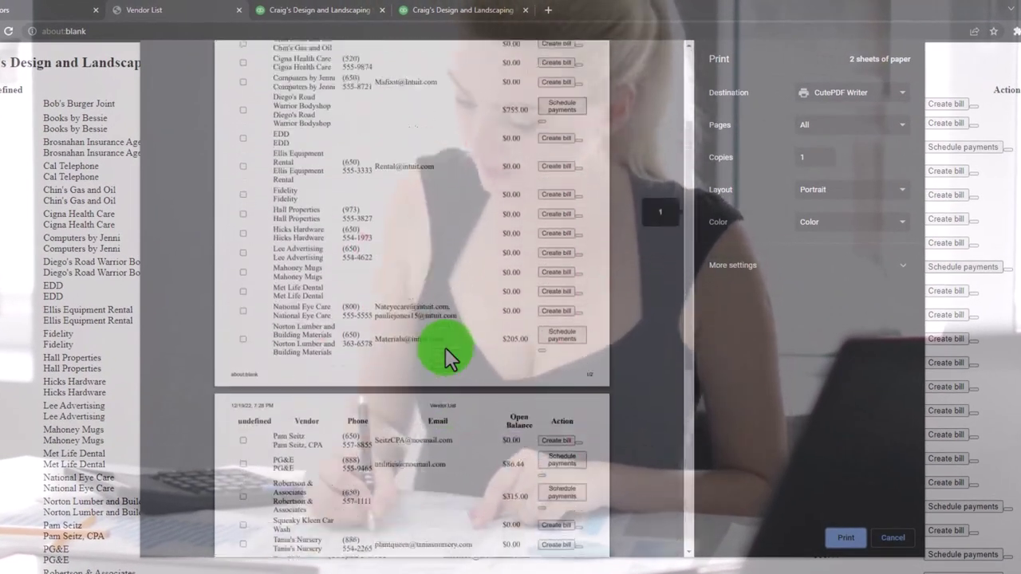
{"action": "scroll", "coordinate": [445, 347], "scroll_direction": "up", "scroll_amount": 3}
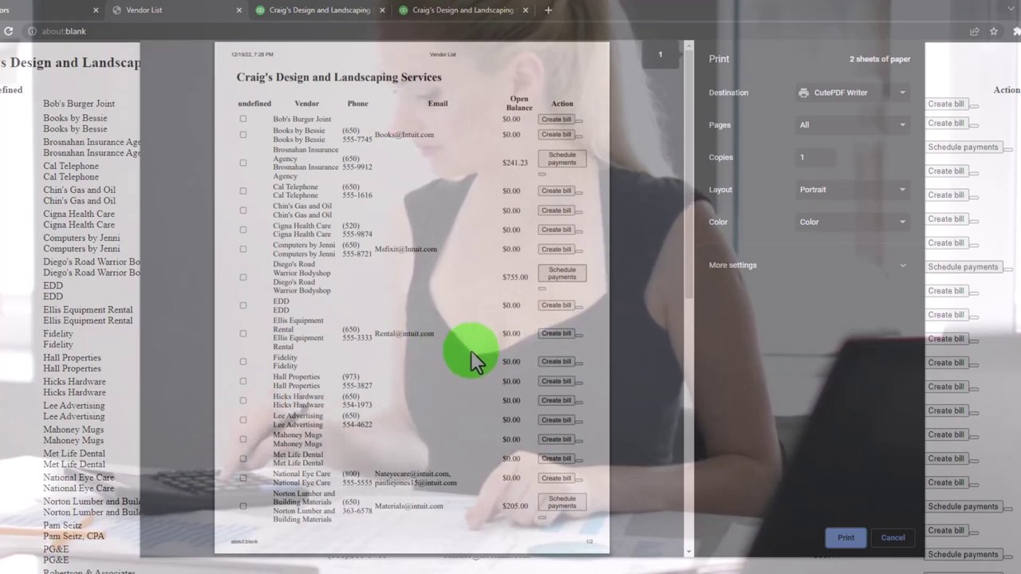
{"action": "left_click", "coordinate": [893, 539]}
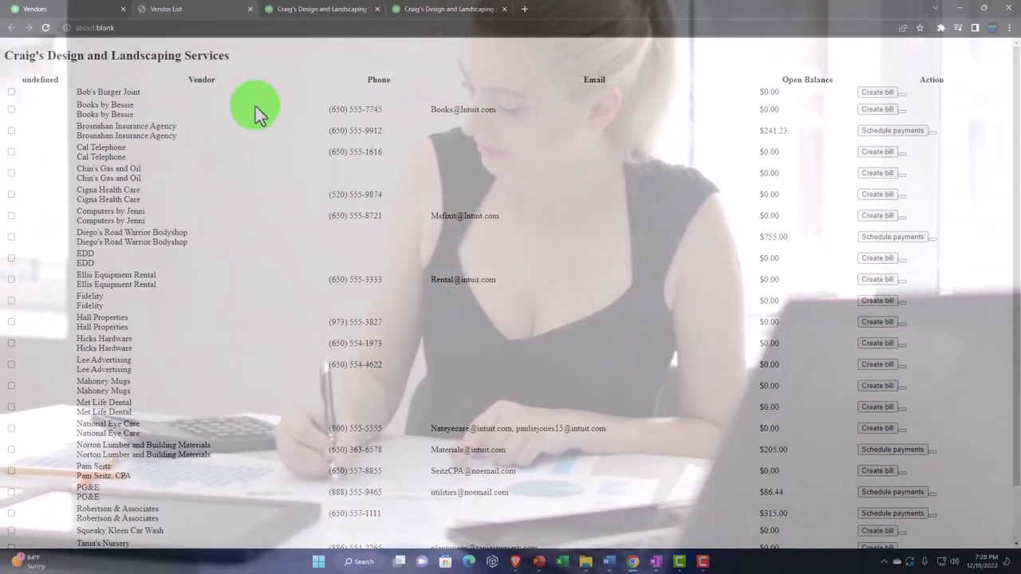
{"action": "left_click", "coordinate": [251, 9]}
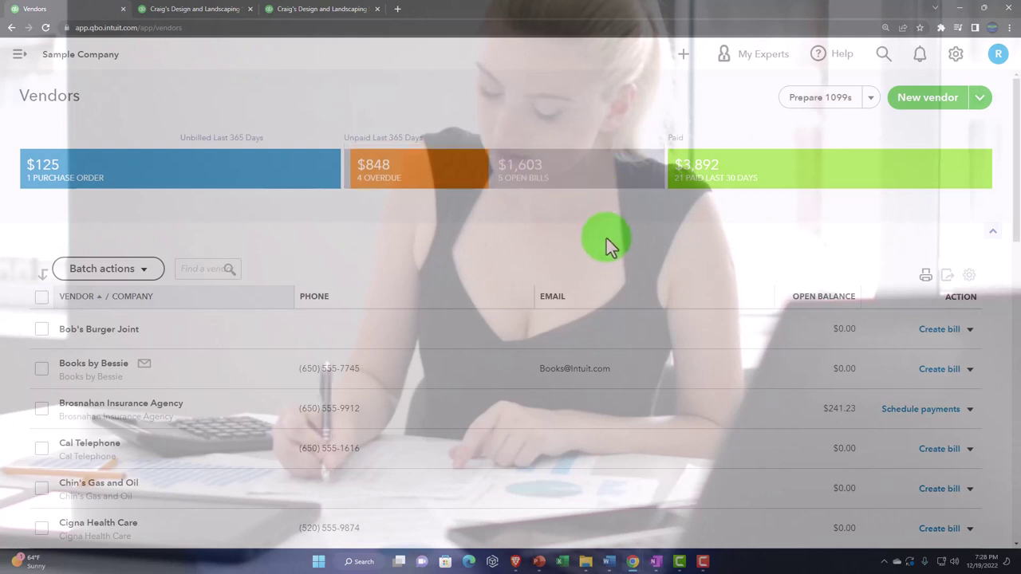
Add the Address and Attachments columns to the vendor list and check the available row-count options
{"action": "left_click", "coordinate": [969, 277]}
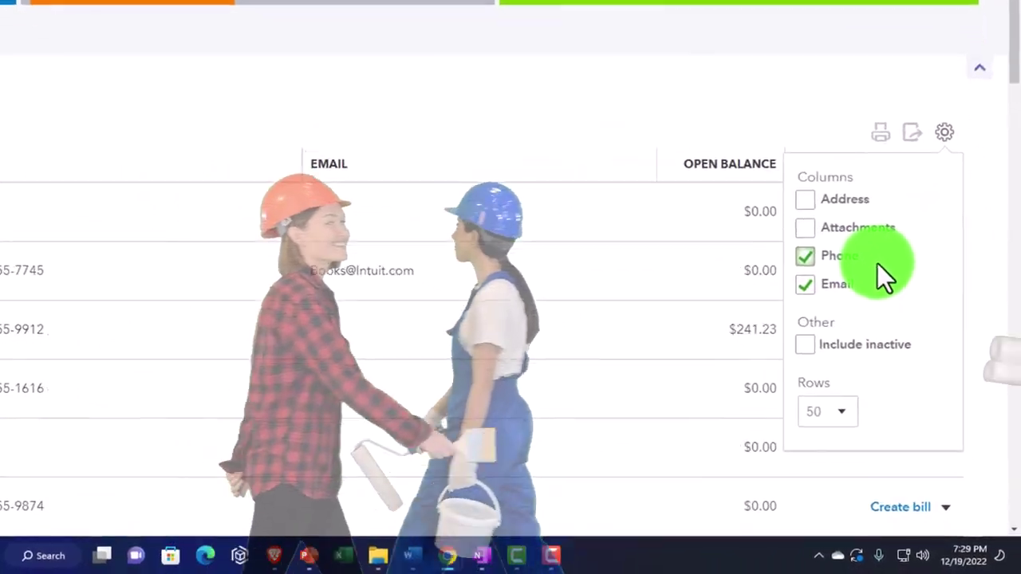
{"action": "left_click", "coordinate": [921, 378]}
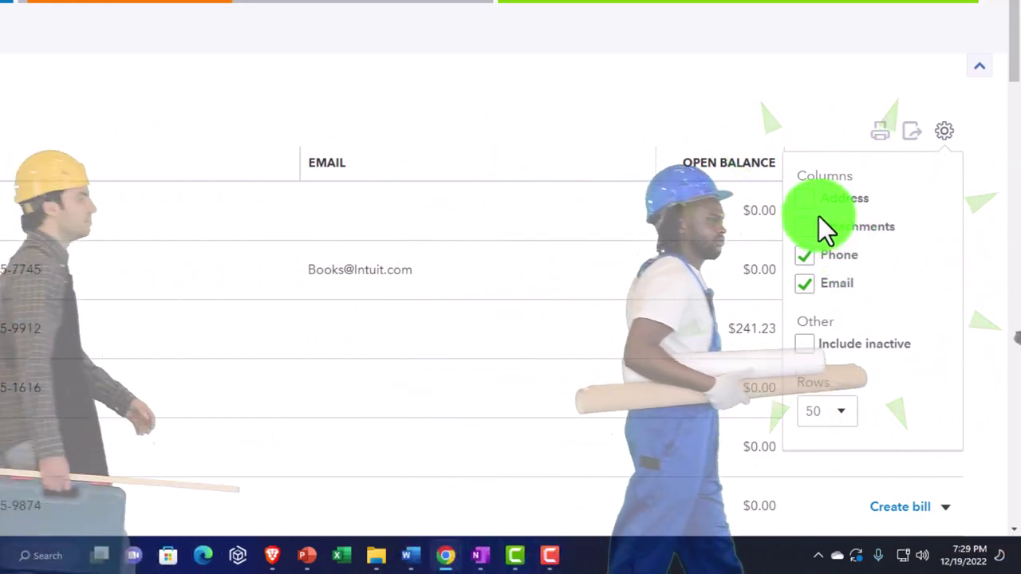
{"action": "left_click", "coordinate": [816, 212]}
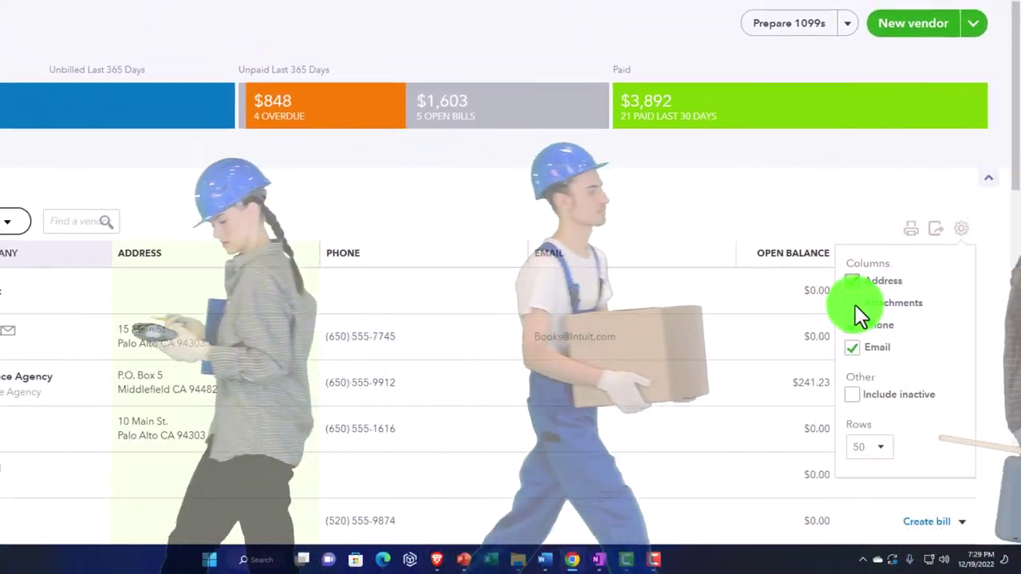
{"action": "left_click", "coordinate": [855, 304]}
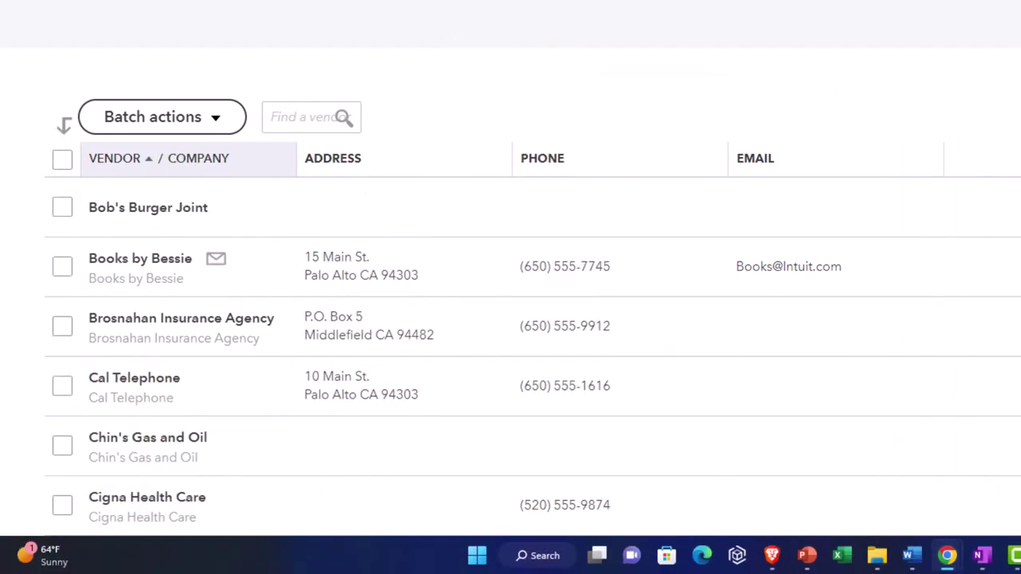
{"action": "left_click", "coordinate": [672, 222]}
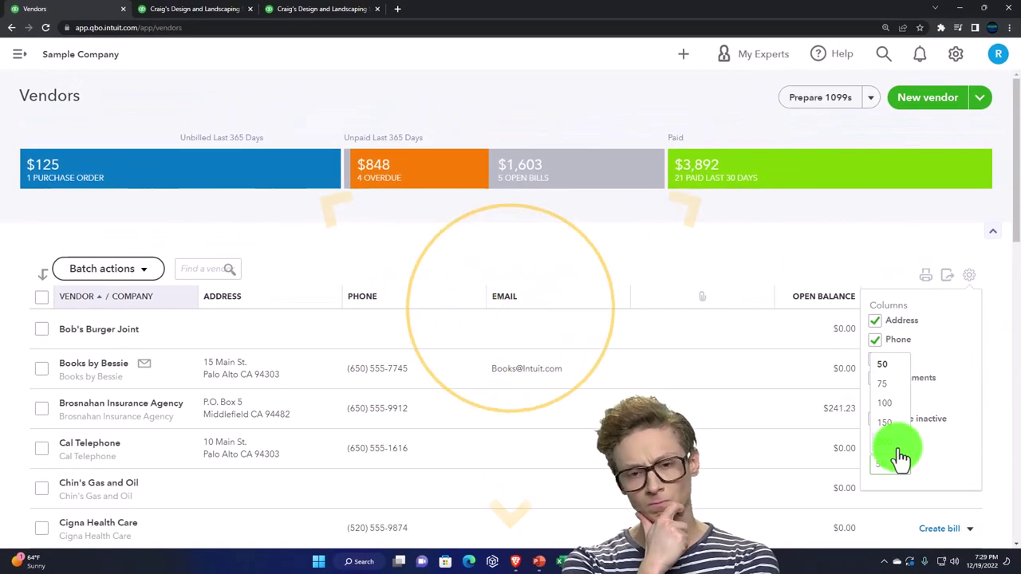
{"action": "left_click", "coordinate": [671, 237]}
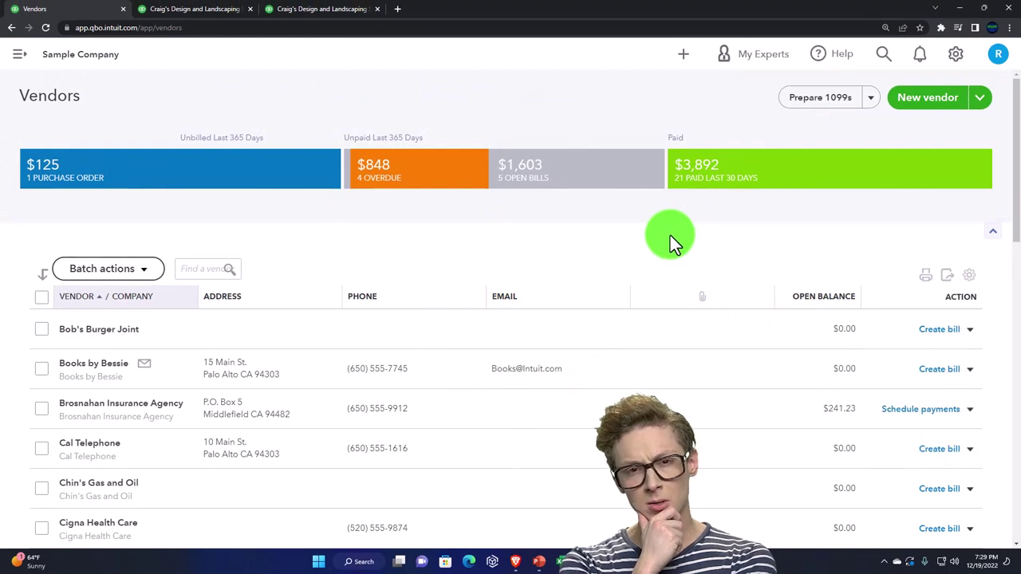
Open the Bob's Burger Joint vendor record and check the batch actions available for its transaction list
{"action": "scroll", "coordinate": [627, 264], "scroll_direction": "down", "scroll_amount": 1}
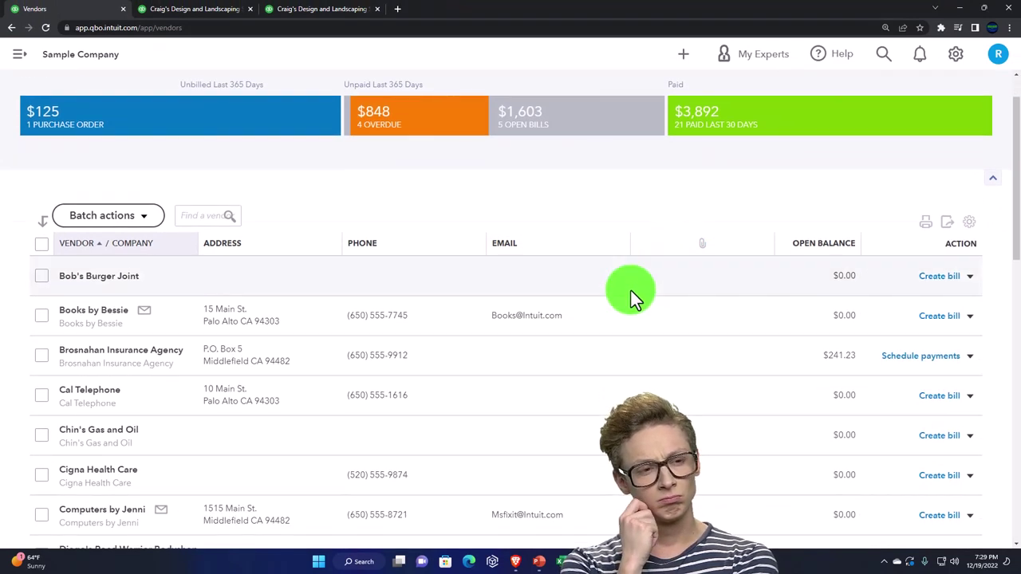
{"action": "left_click", "coordinate": [99, 283]}
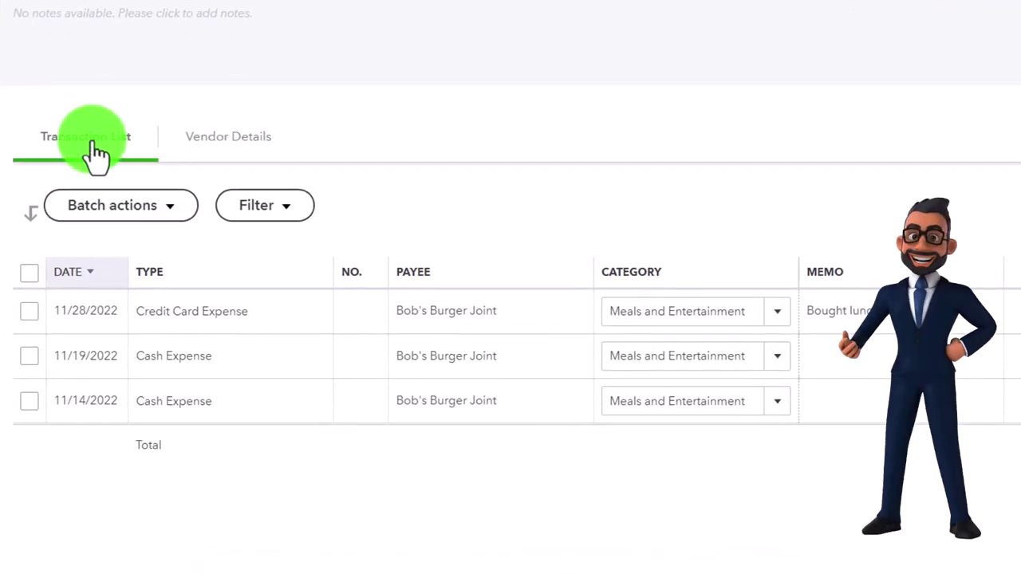
{"action": "left_click", "coordinate": [170, 209]}
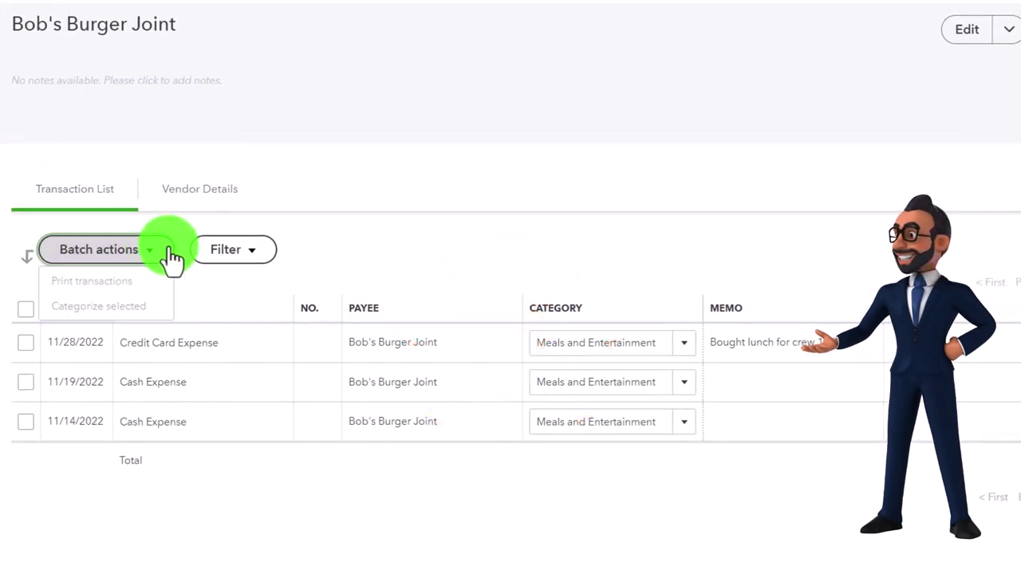
{"action": "left_click", "coordinate": [359, 240]}
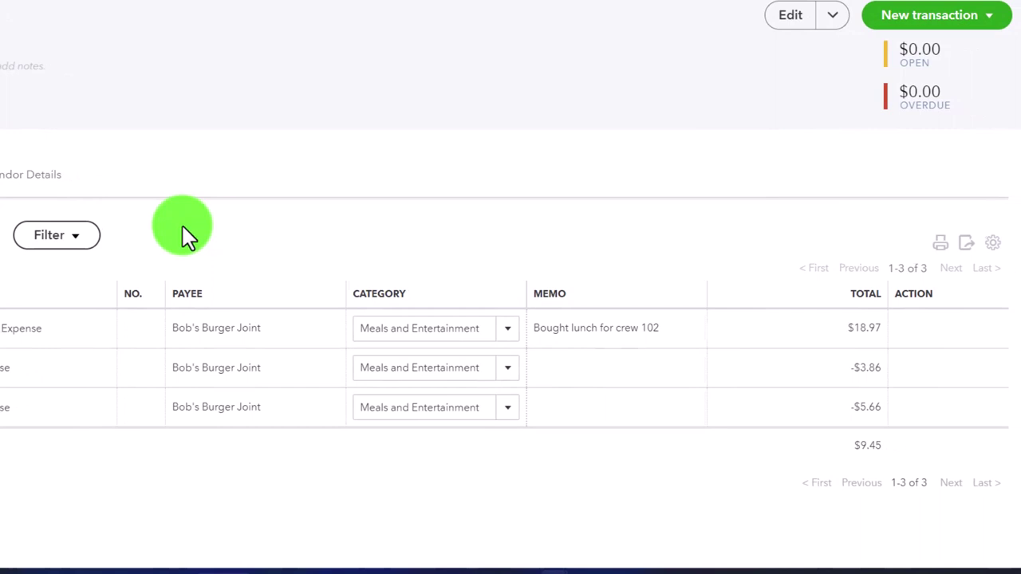
Examine the transaction types and date criteria offered by the vendor's transaction filter without applying any
{"action": "left_click", "coordinate": [73, 237]}
{"action": "left_click", "coordinate": [163, 307]}
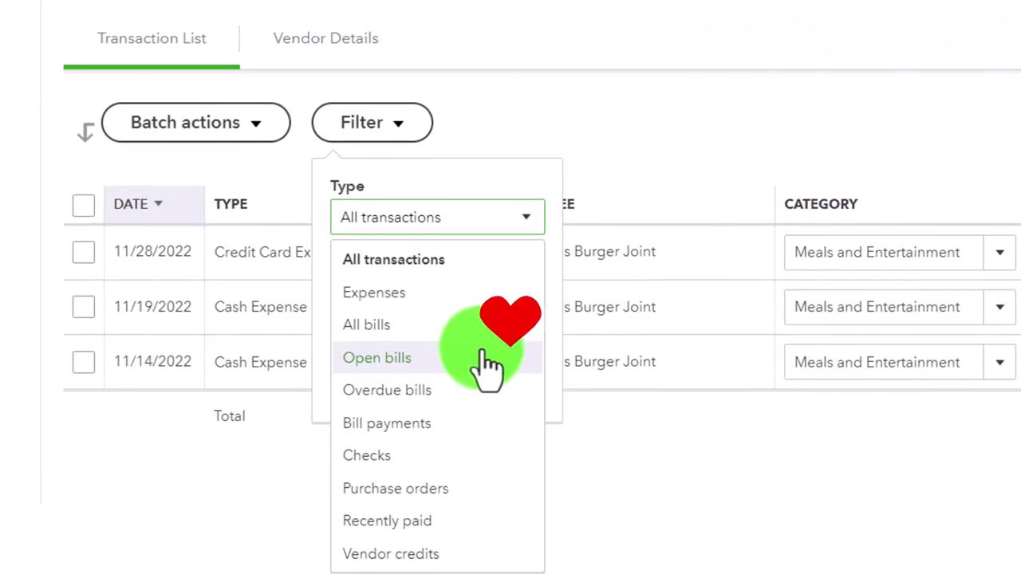
{"action": "left_click", "coordinate": [643, 121]}
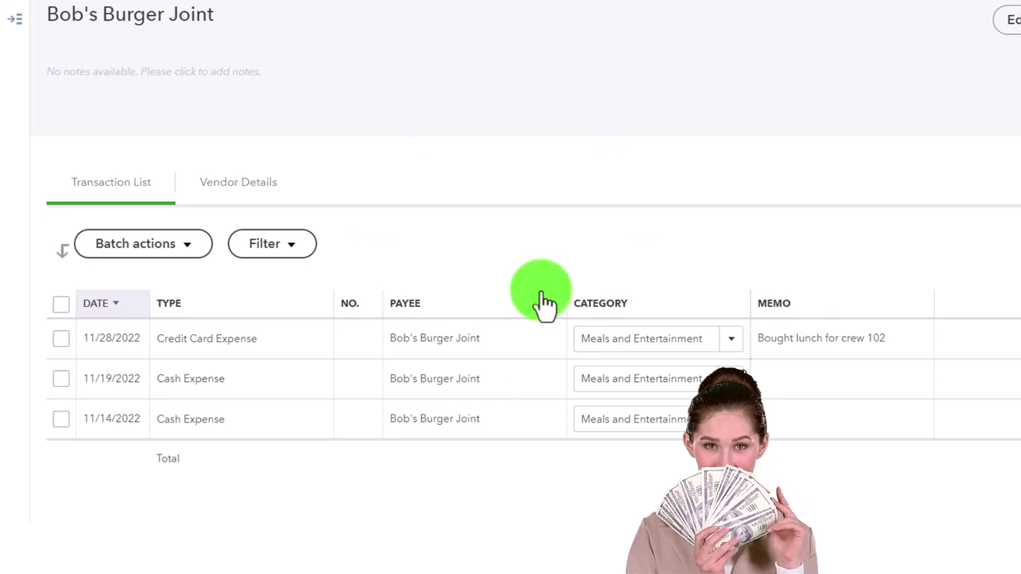
{"action": "left_click", "coordinate": [303, 250]}
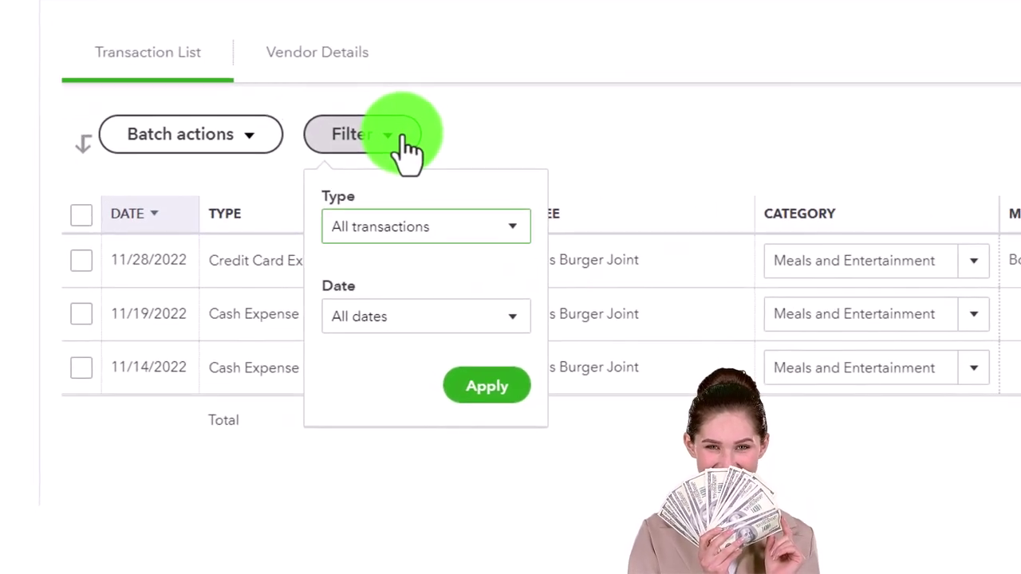
{"action": "left_click", "coordinate": [388, 142]}
{"action": "left_click", "coordinate": [224, 141]}
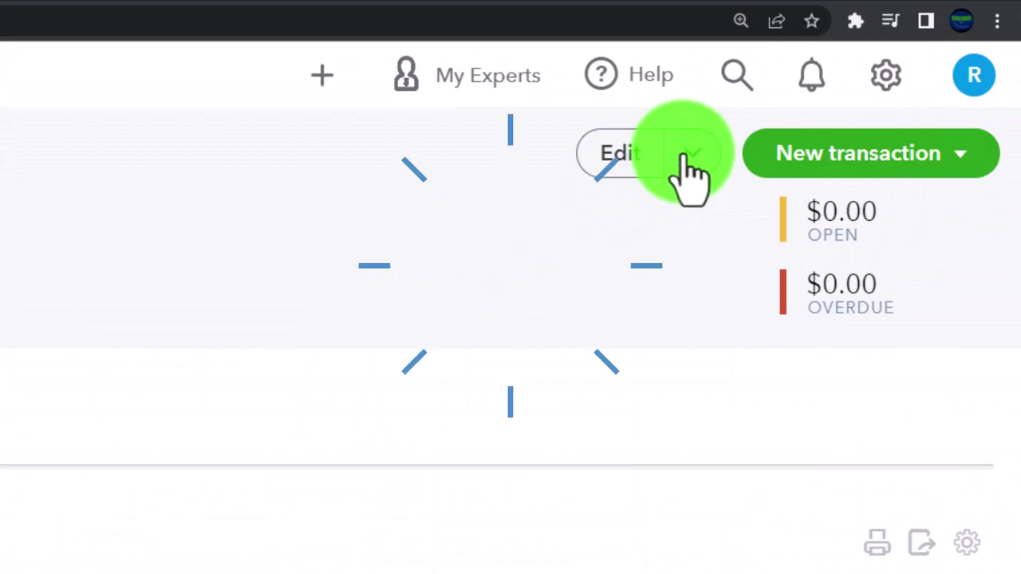
Check the extra actions beside the vendor's Edit option, and compare the vendor's new transaction types with the global create list
{"action": "left_click", "coordinate": [686, 156]}
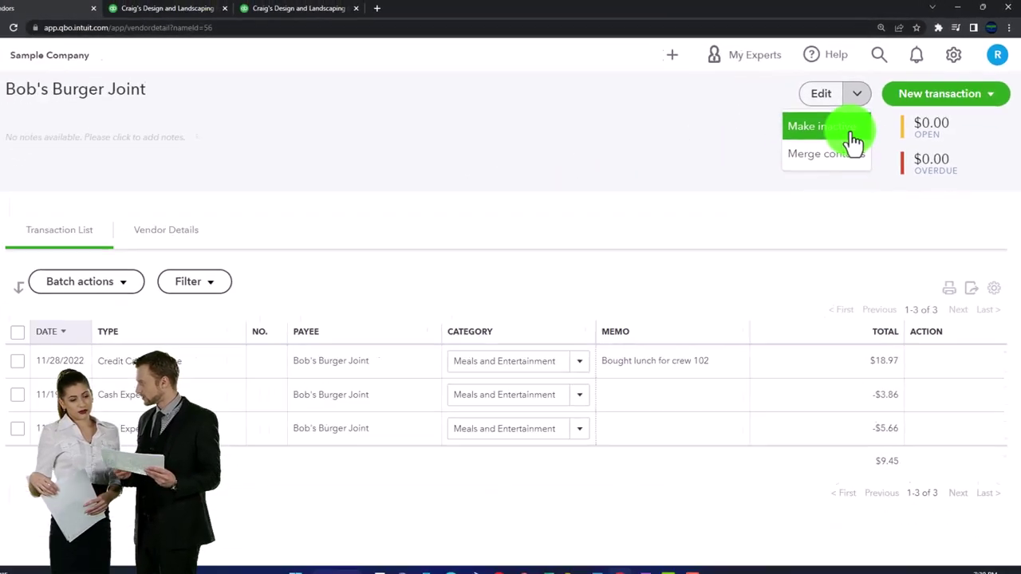
{"action": "left_click", "coordinate": [862, 107]}
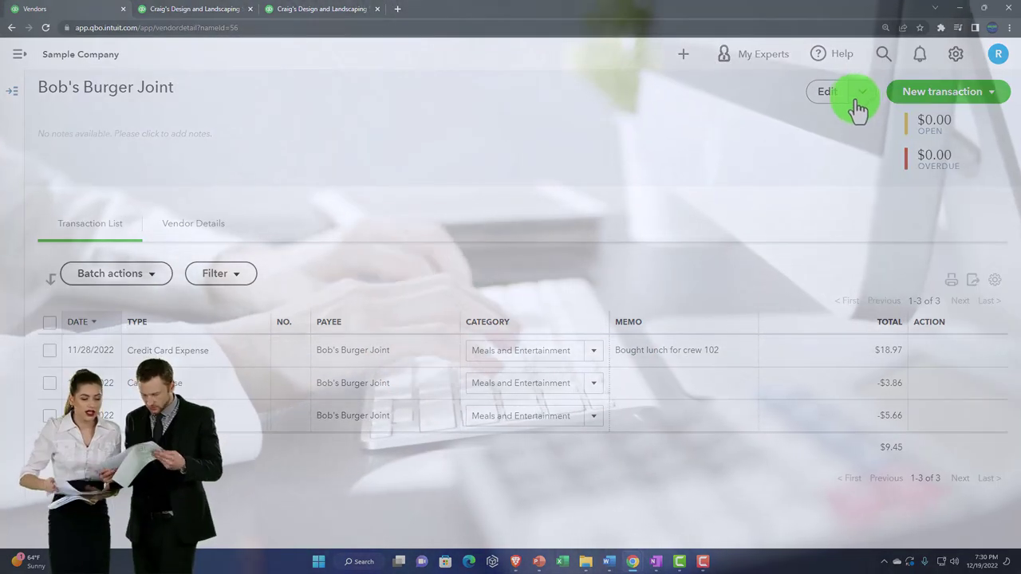
{"action": "left_click", "coordinate": [997, 101]}
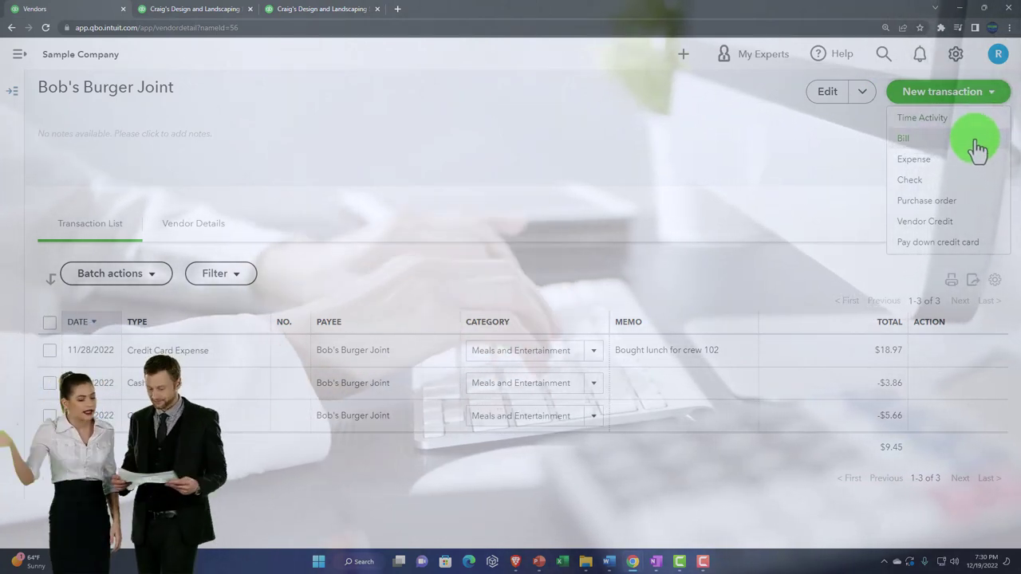
{"action": "left_click", "coordinate": [682, 60]}
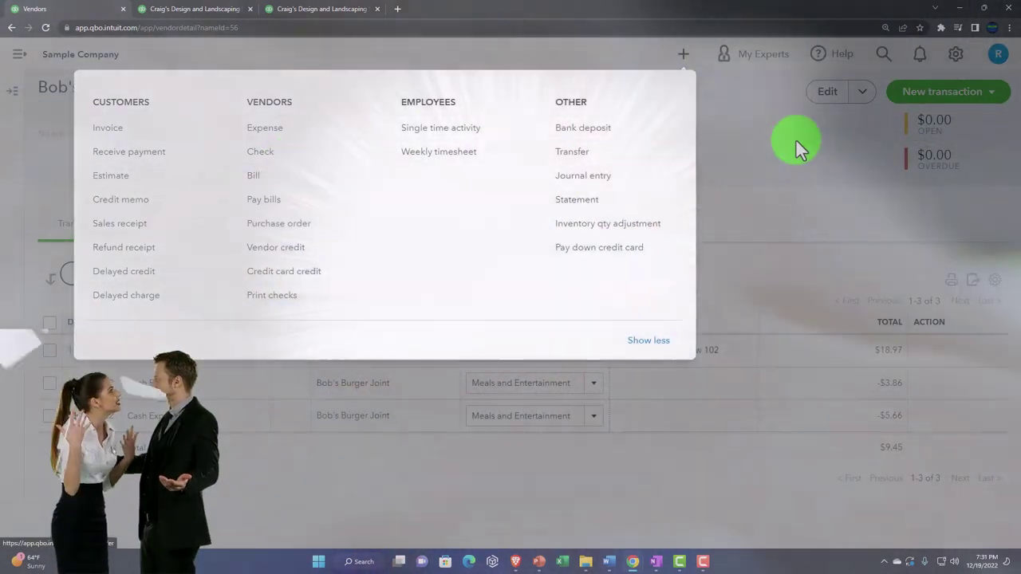
{"action": "left_click", "coordinate": [1011, 94]}
Start a new bill from Bob's Burger Joint's record, look over its vendor and date fields, and close it without saving
{"action": "left_click", "coordinate": [1000, 100]}
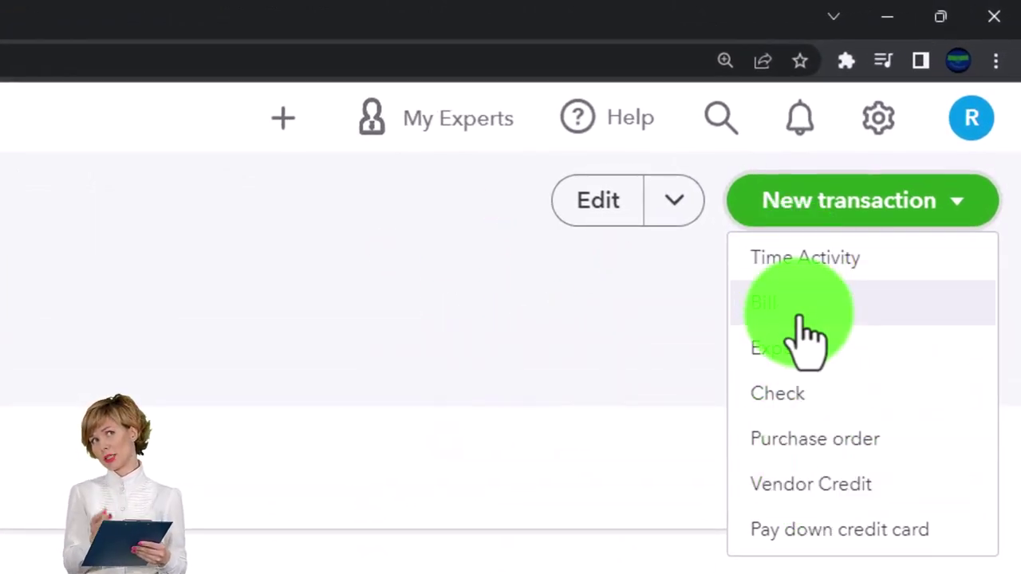
{"action": "left_click", "coordinate": [802, 319]}
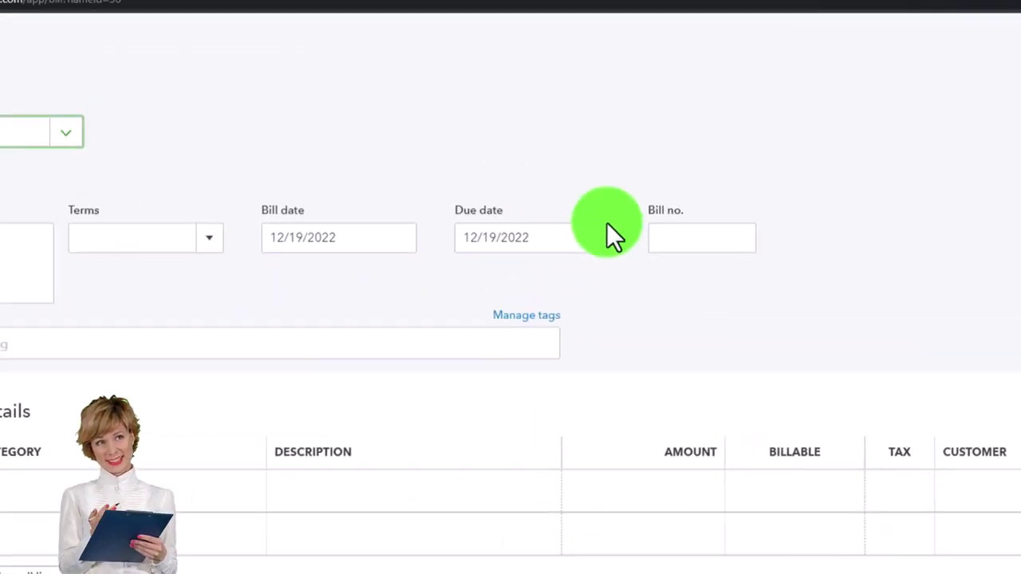
{"action": "left_click", "coordinate": [334, 249]}
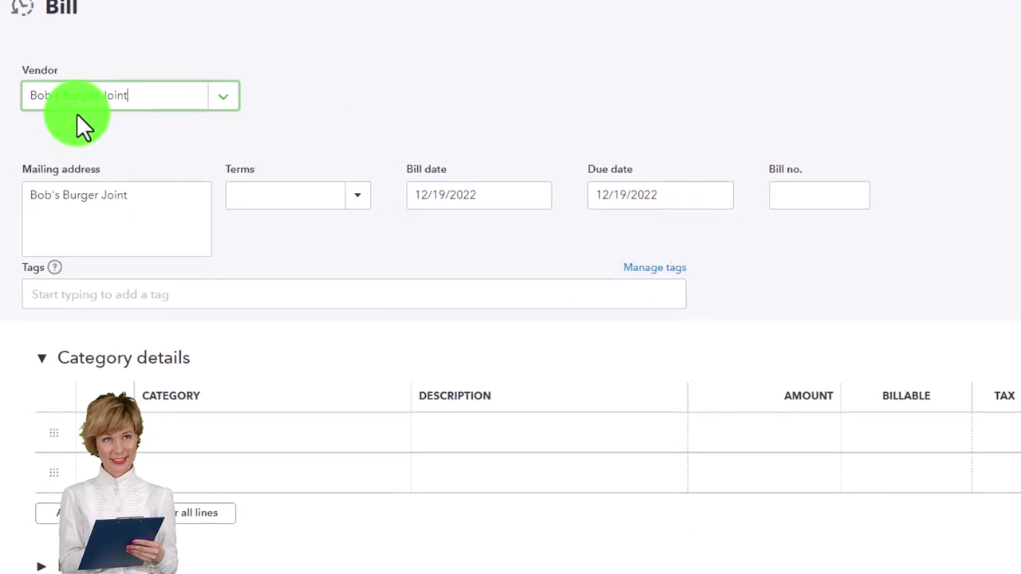
{"action": "left_click", "coordinate": [1010, 73]}
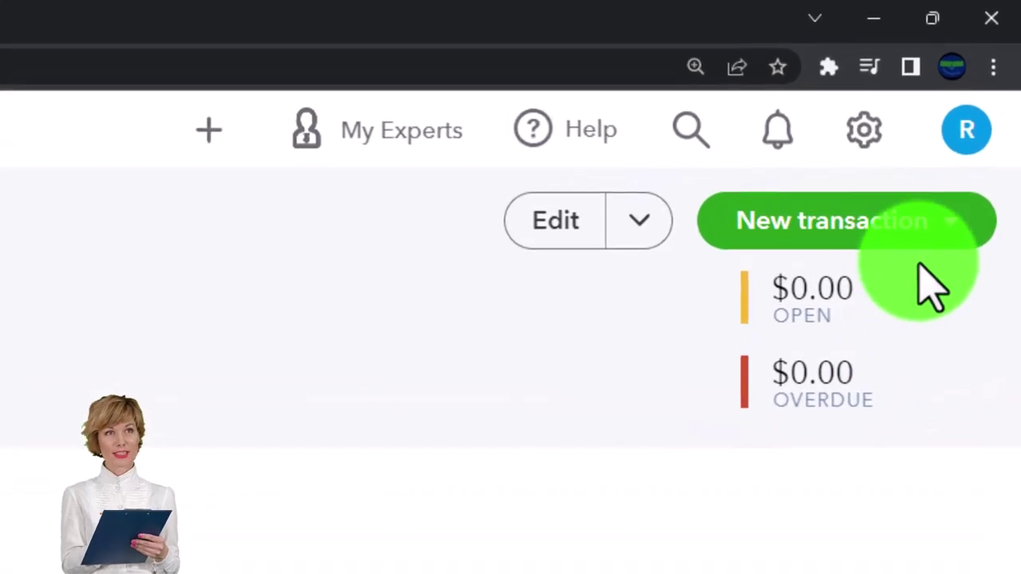
Review the vendor forms in the global create list again alongside the new transaction types for Bob's Burger Joint
{"action": "left_click", "coordinate": [209, 130]}
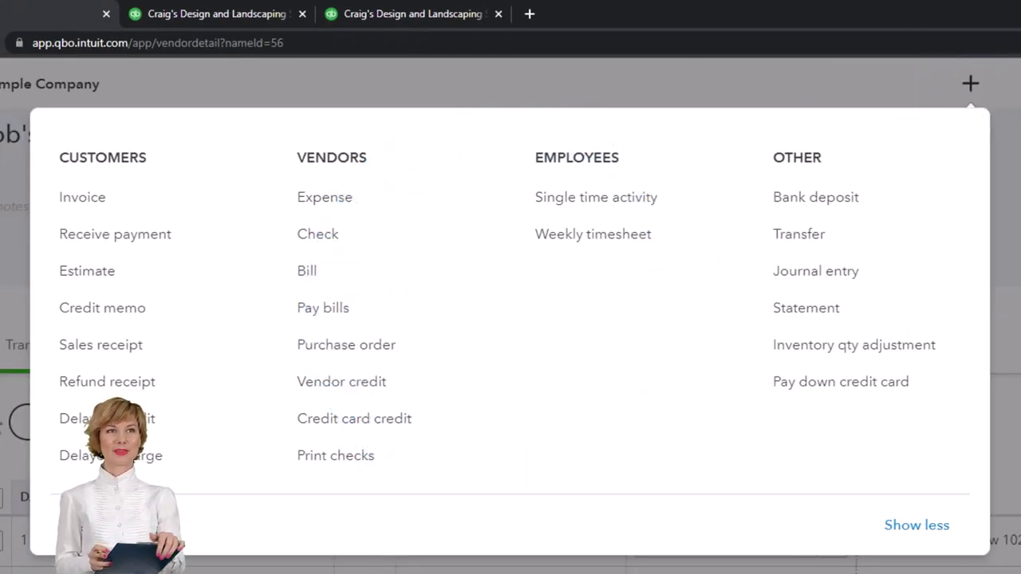
{"action": "key", "text": "Escape"}
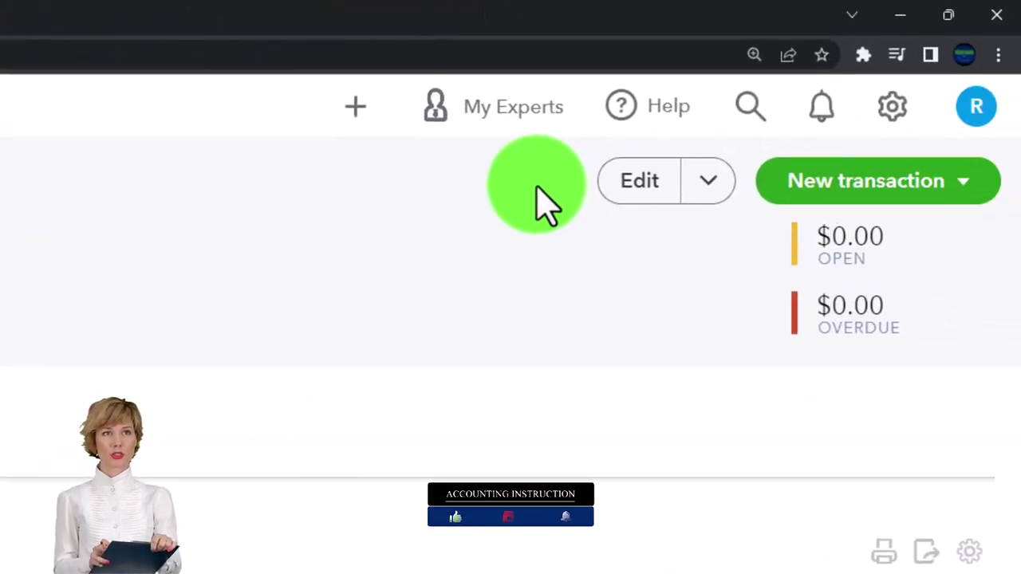
{"action": "left_click", "coordinate": [942, 177]}
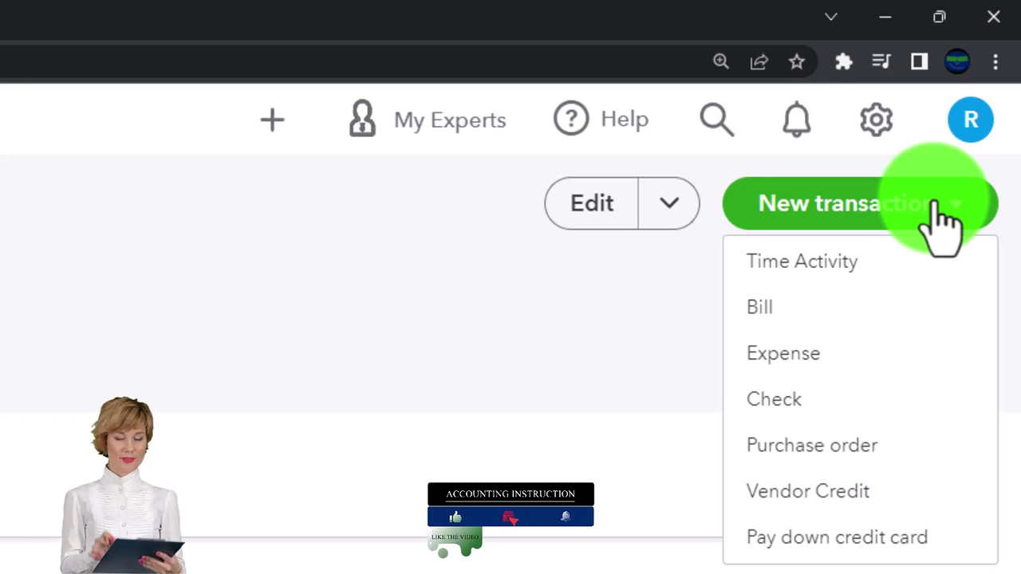
{"action": "left_click", "coordinate": [937, 206]}
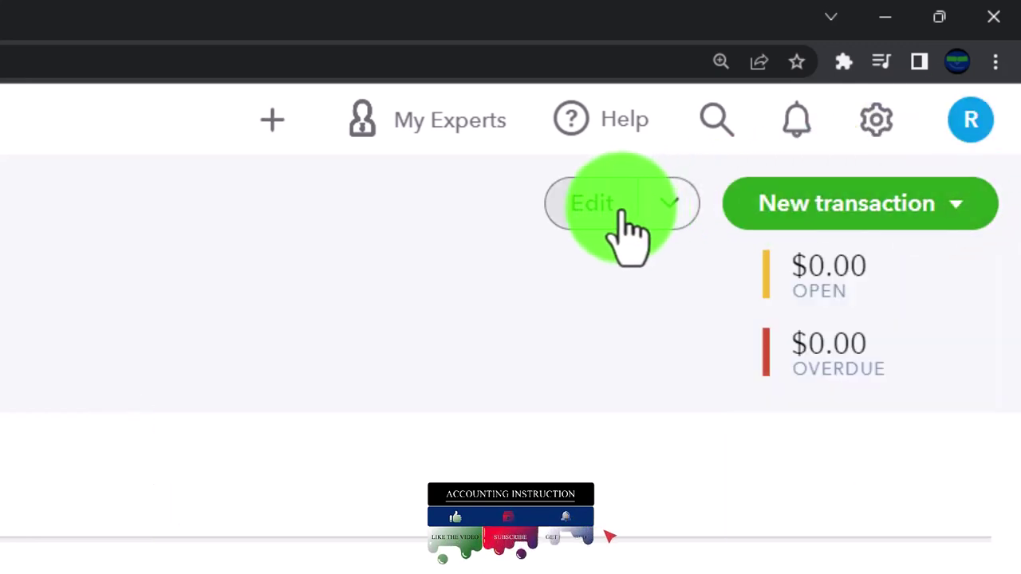
Open Bob's Burger Joint's details for editing and go through the Name and contact fields from company name to website
{"action": "left_click", "coordinate": [603, 209]}
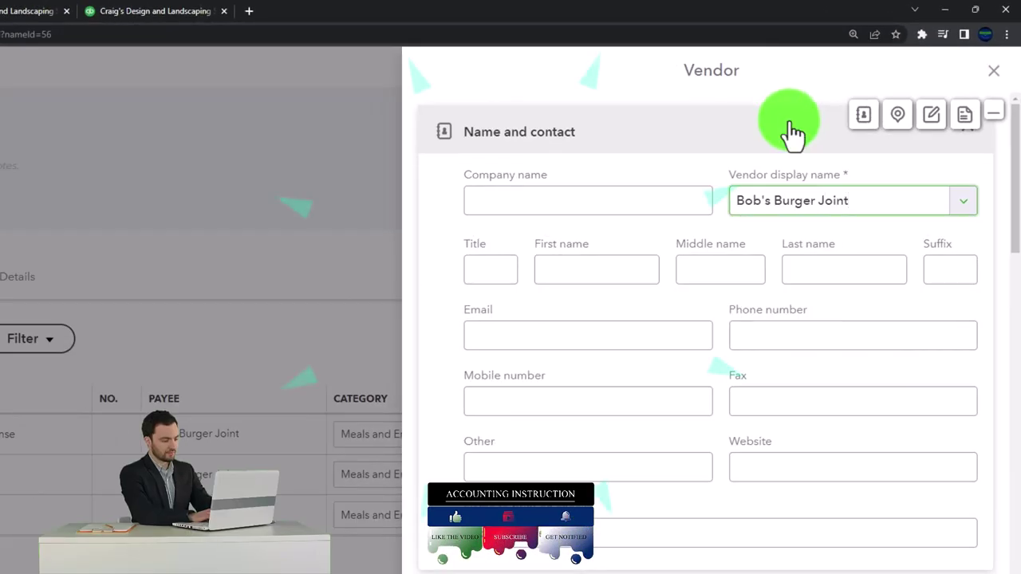
{"action": "left_click", "coordinate": [515, 210]}
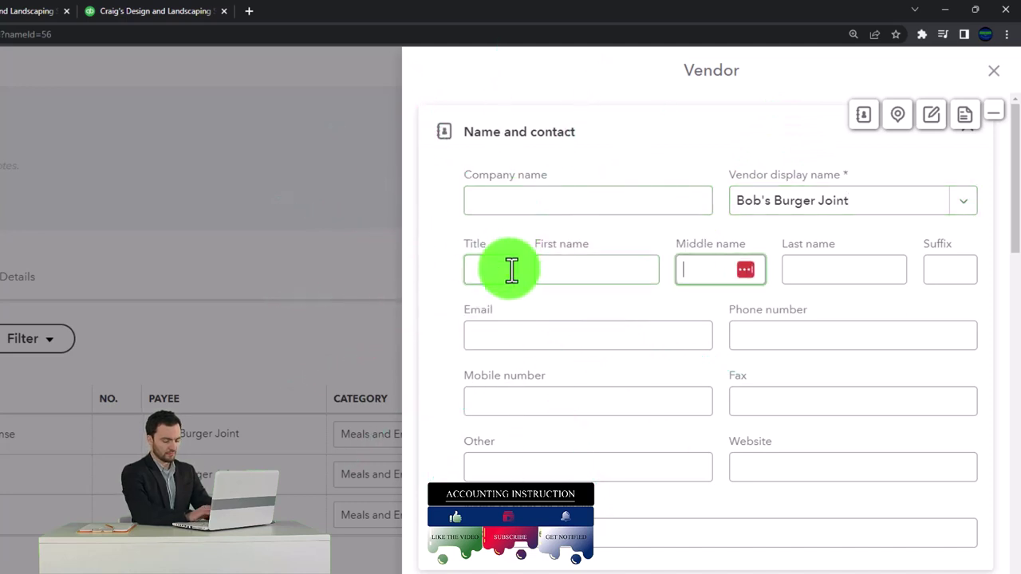
{"action": "key", "text": "Tab"}
{"action": "key", "text": "Tab"}
{"action": "key", "text": "Tab"}
{"action": "key", "text": "Tab"}
{"action": "key", "text": "Tab"}
{"action": "key", "text": "Tab"}
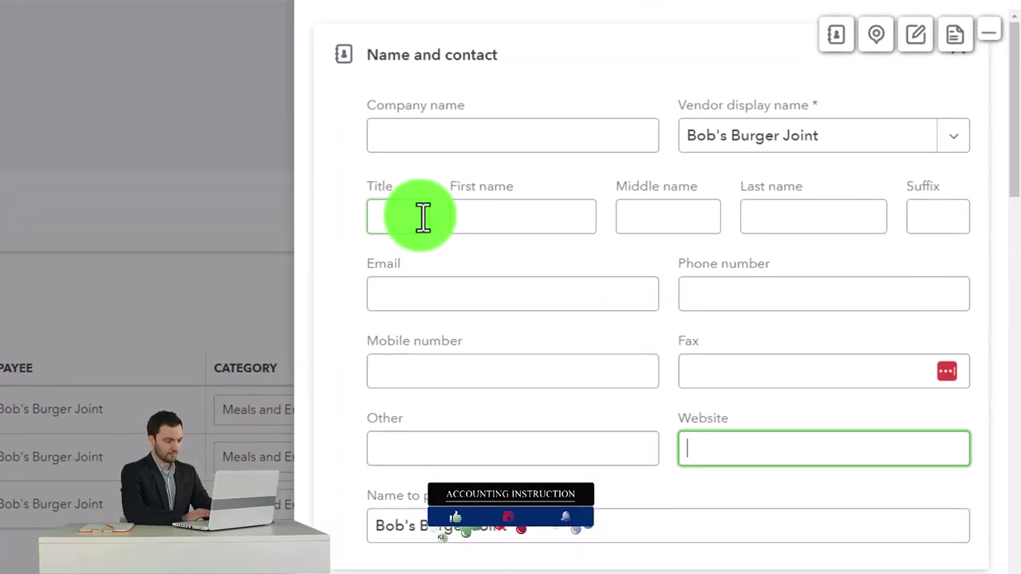
Go through the remaining vendor sections, from notes and attachments to payments, accounting and opening balance, and close the form without saving
{"action": "key", "text": "Tab"}
{"action": "scroll", "coordinate": [490, 145], "scroll_direction": "down", "scroll_amount": 6}
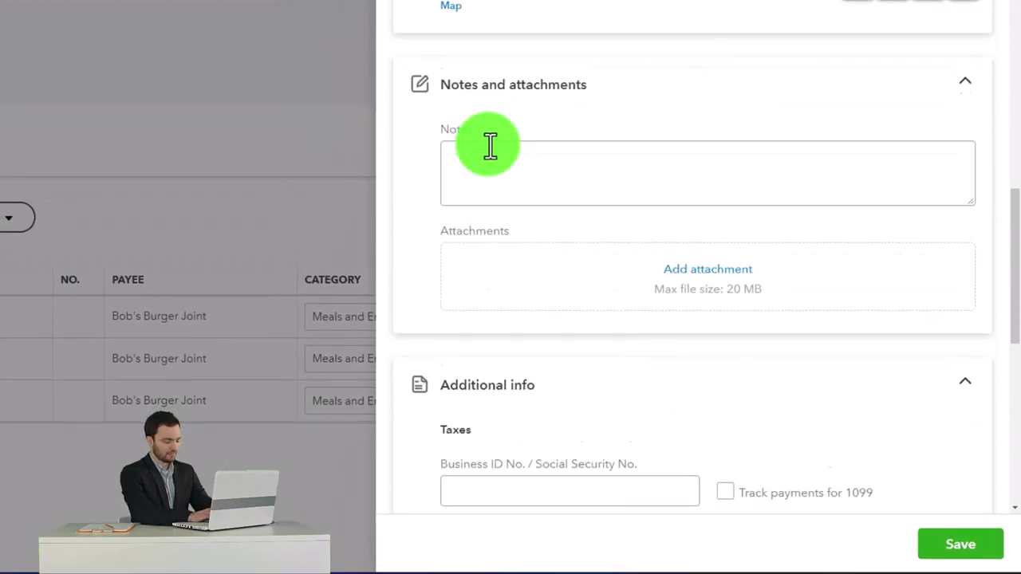
{"action": "scroll", "coordinate": [490, 145], "scroll_direction": "down", "scroll_amount": 7}
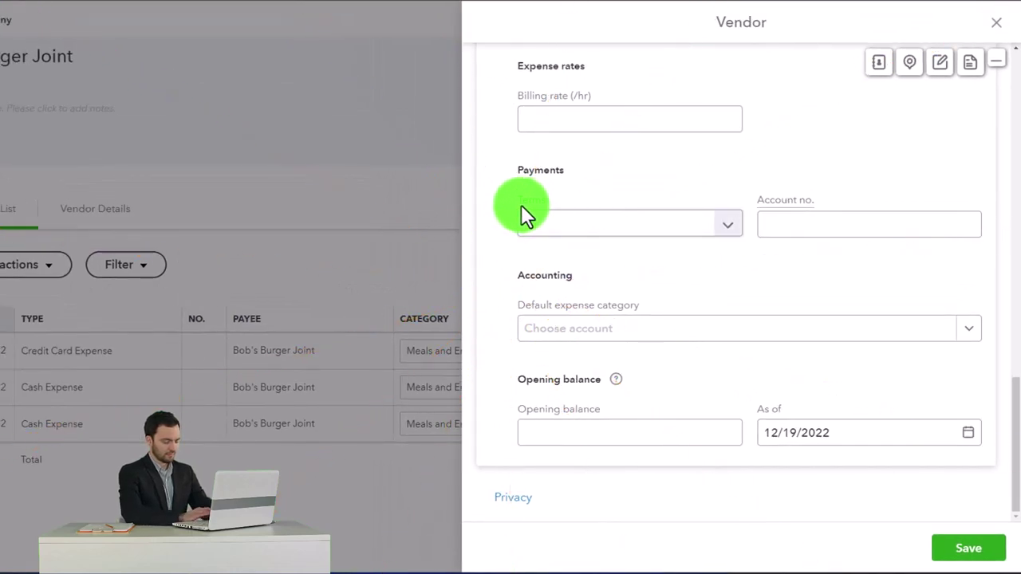
{"action": "left_click", "coordinate": [401, 137]}
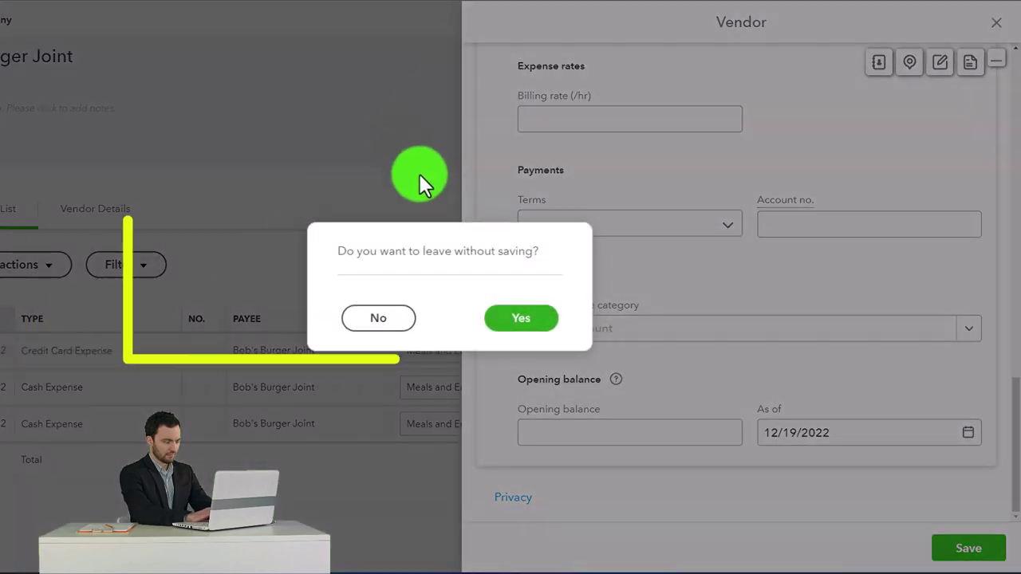
{"action": "left_click", "coordinate": [519, 317]}
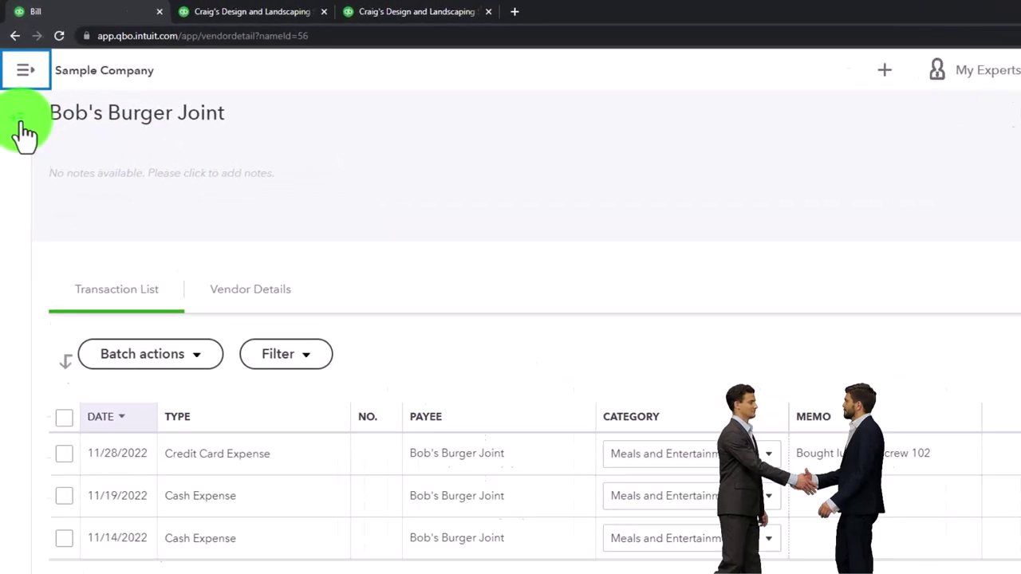
Return from Bob's Burger Joint's record to the vendor list and open the Bills page under Get paid & pay
{"action": "left_click", "coordinate": [32, 182]}
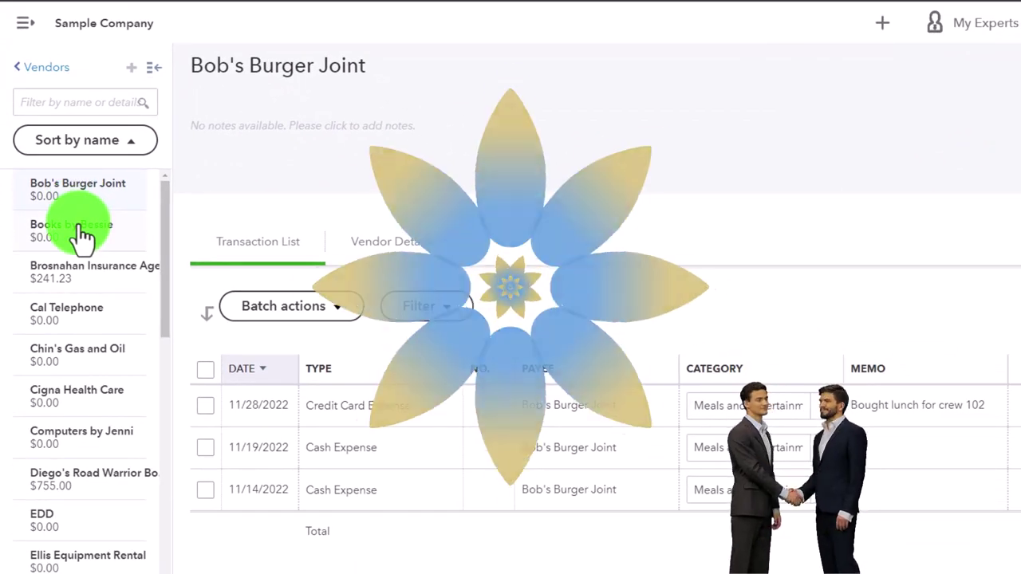
{"action": "left_click", "coordinate": [39, 73]}
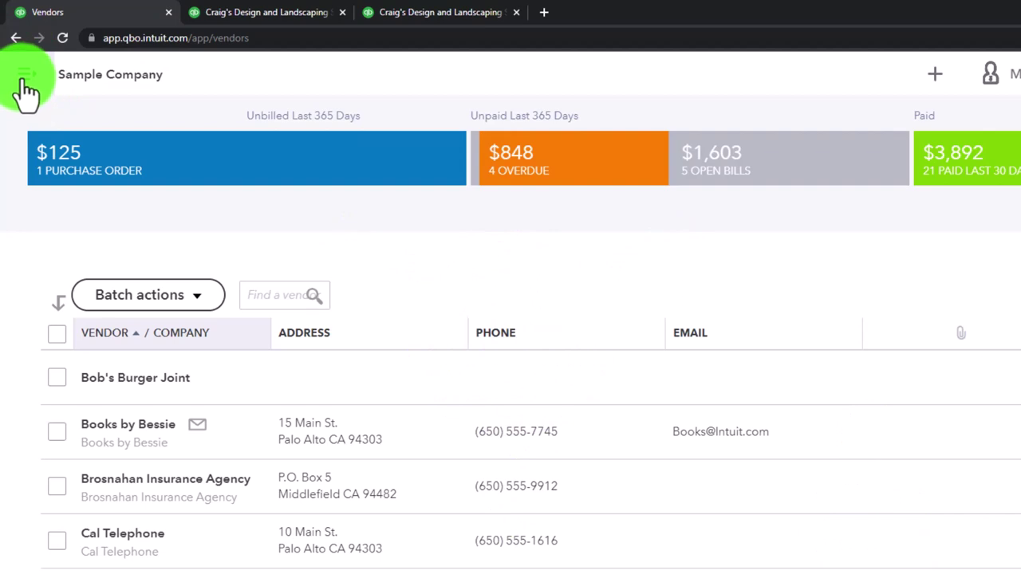
{"action": "left_click", "coordinate": [25, 76]}
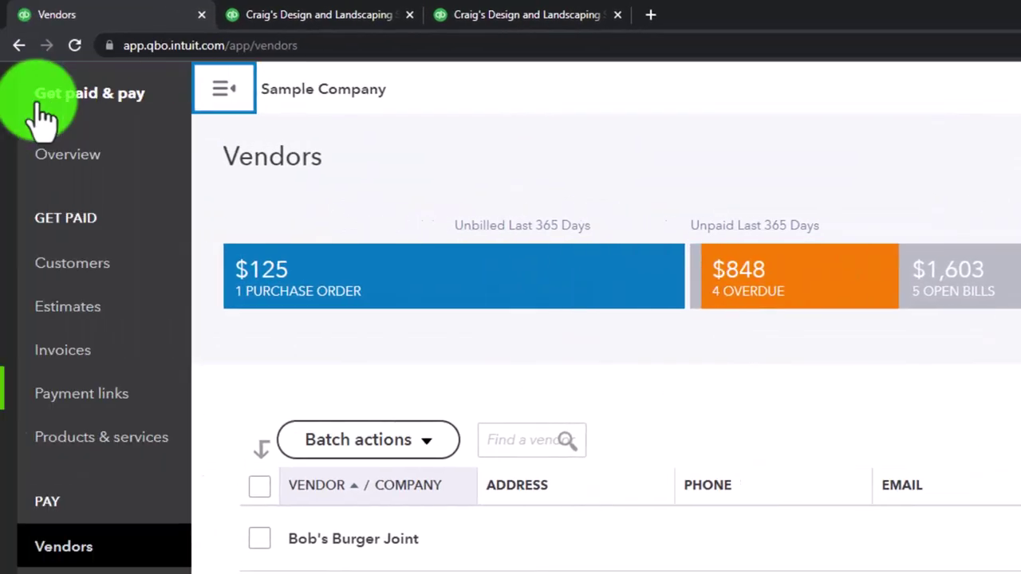
{"action": "left_click", "coordinate": [160, 392]}
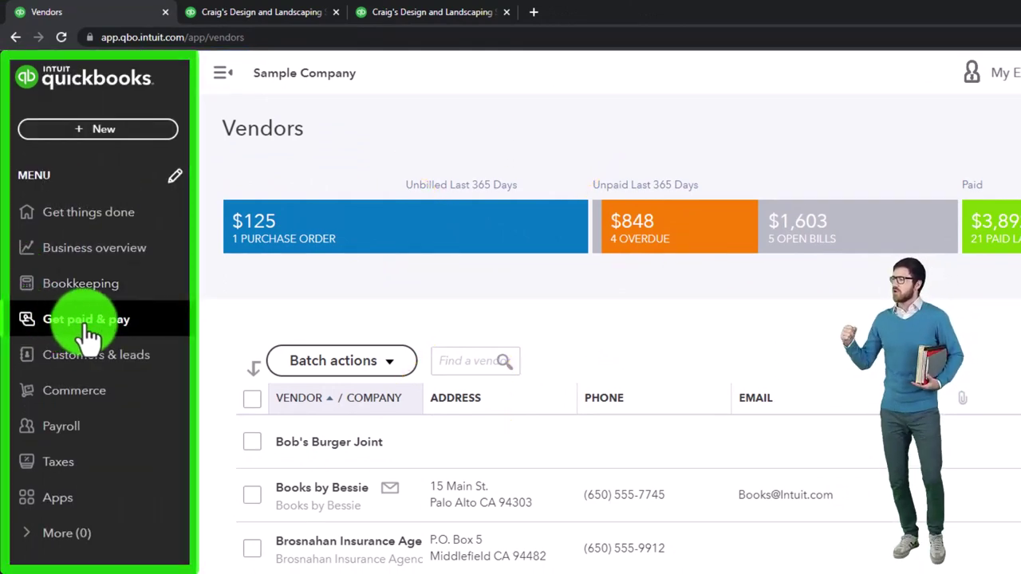
{"action": "mouse_move", "coordinate": [88, 335]}
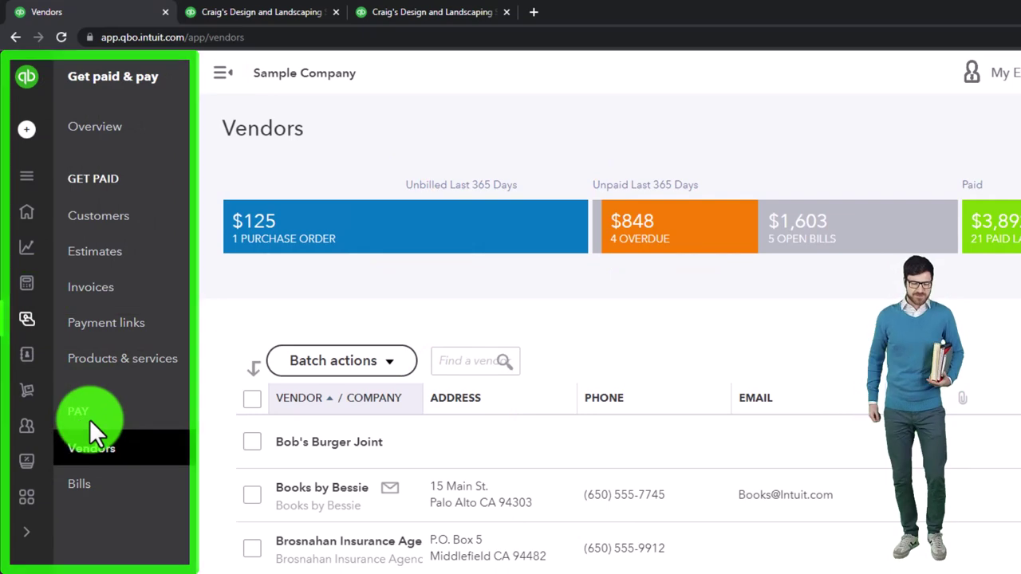
{"action": "left_click", "coordinate": [104, 503]}
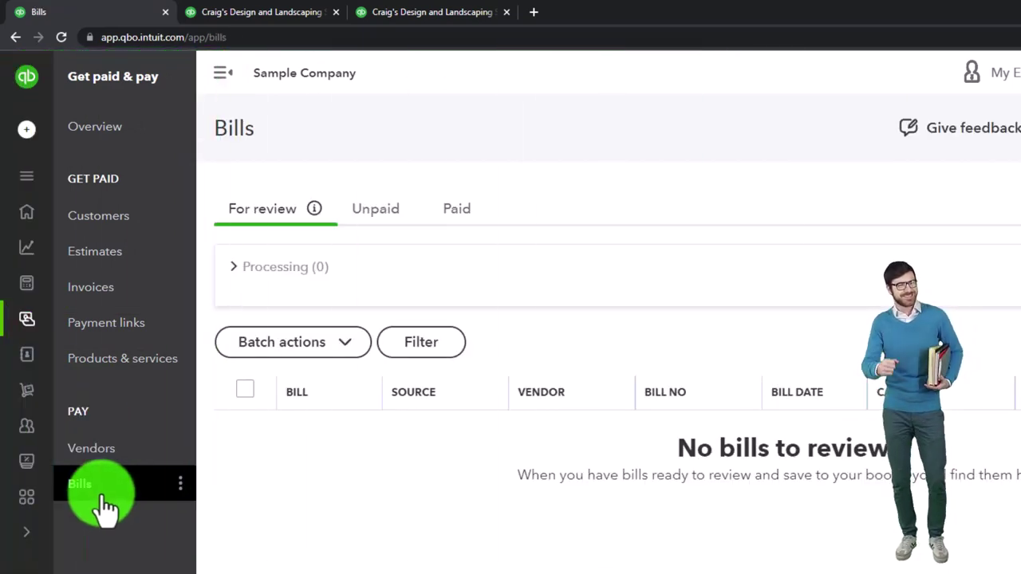
Review the vendor forms in the global create list from the Bills page and close the list
{"action": "left_click", "coordinate": [223, 99]}
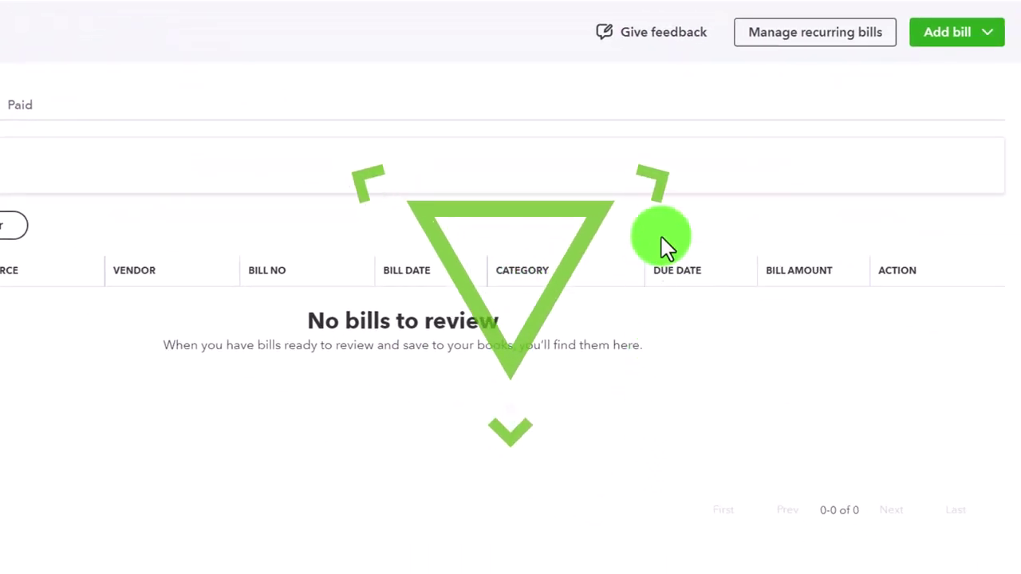
{"action": "left_click", "coordinate": [859, 51]}
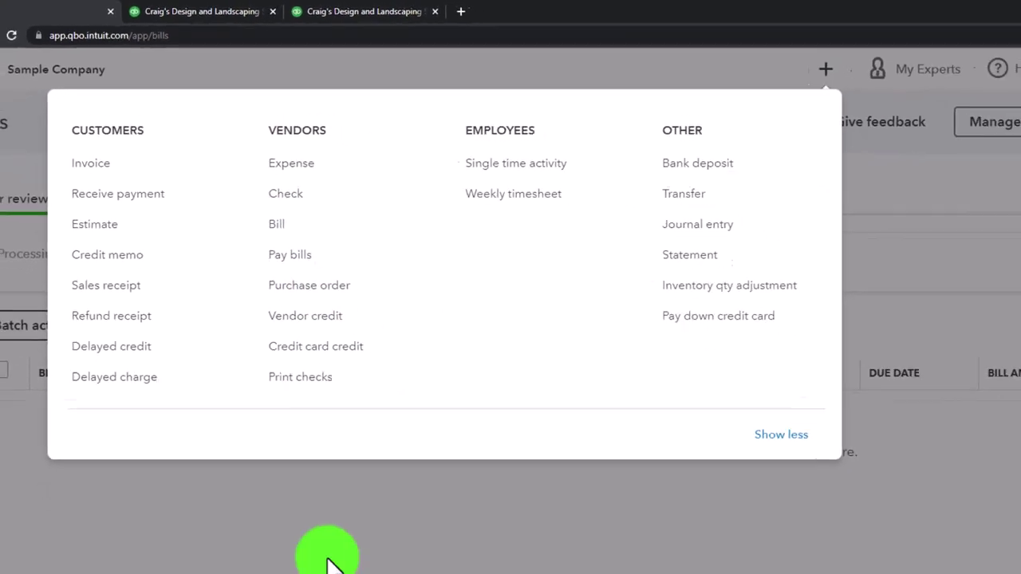
{"action": "left_click", "coordinate": [327, 562]}
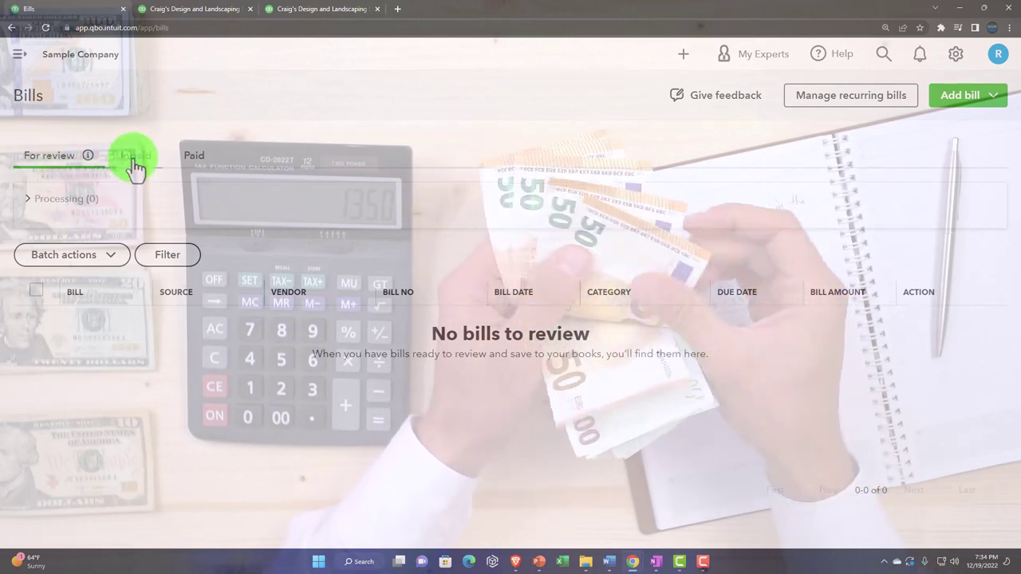
Show the unpaid bills and check the additional actions available for the PG&E bill
{"action": "left_click", "coordinate": [134, 160]}
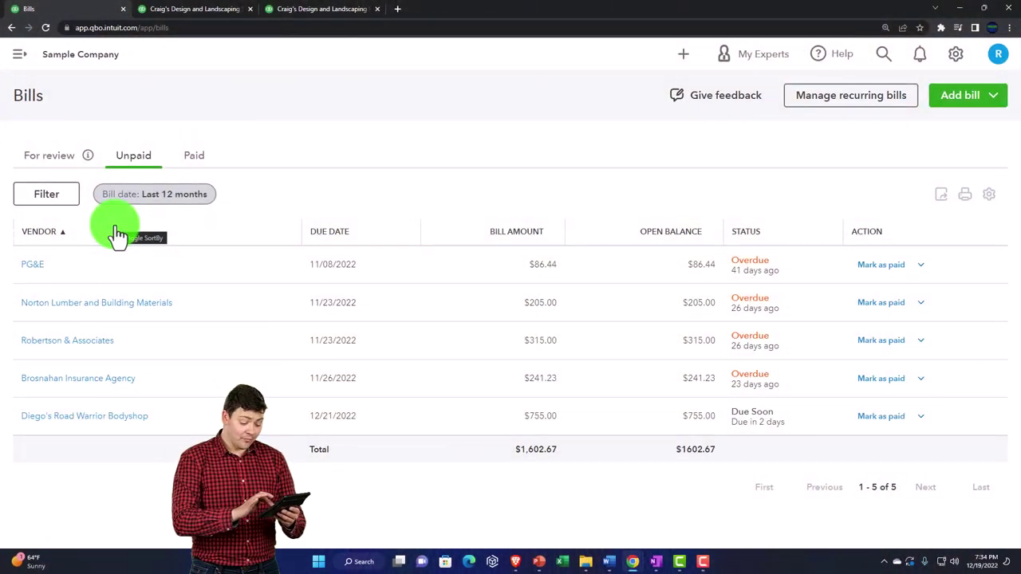
{"action": "left_click", "coordinate": [118, 234]}
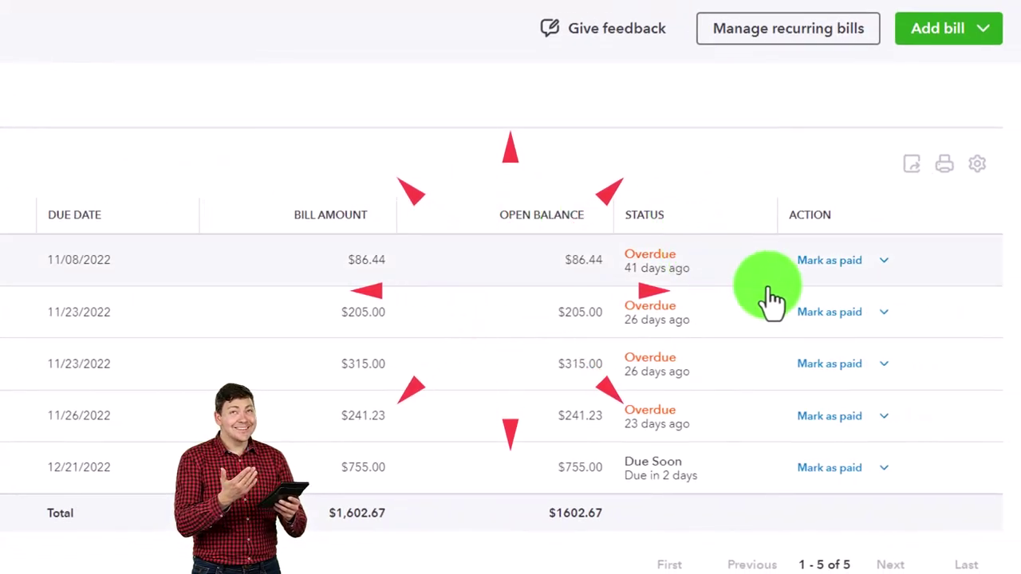
{"action": "left_click", "coordinate": [883, 261]}
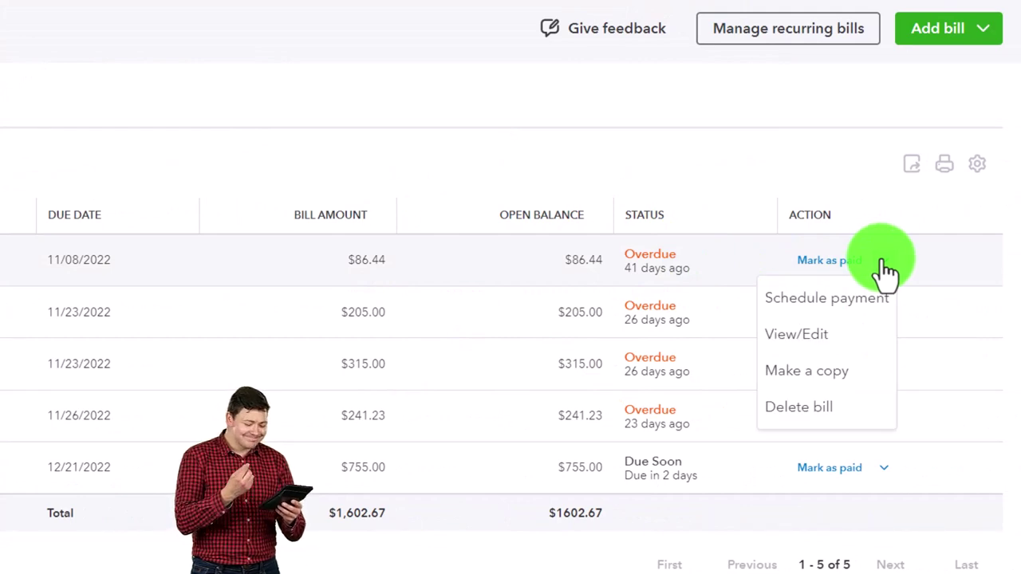
{"action": "left_click", "coordinate": [884, 265]}
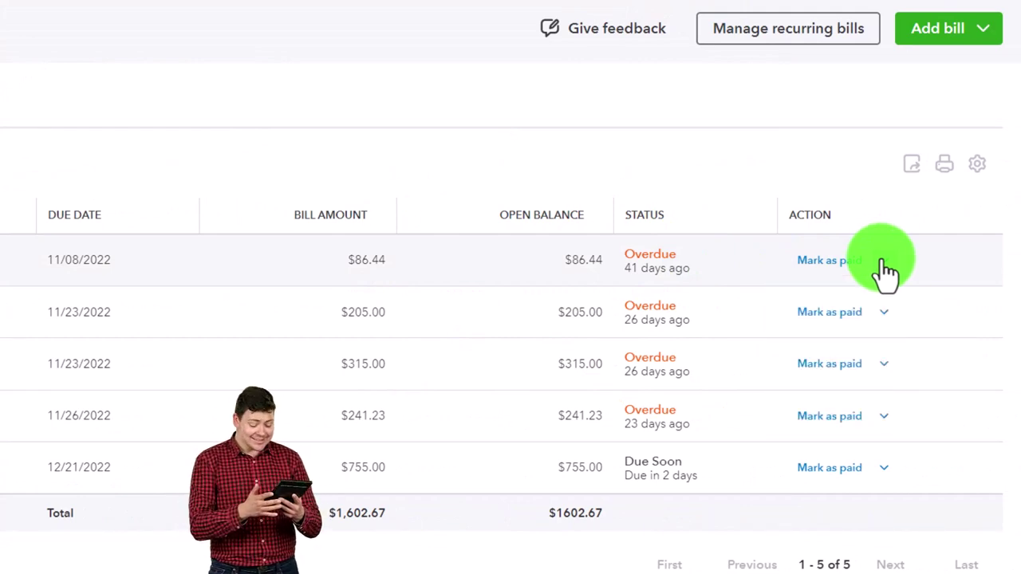
{"action": "left_click", "coordinate": [884, 262]}
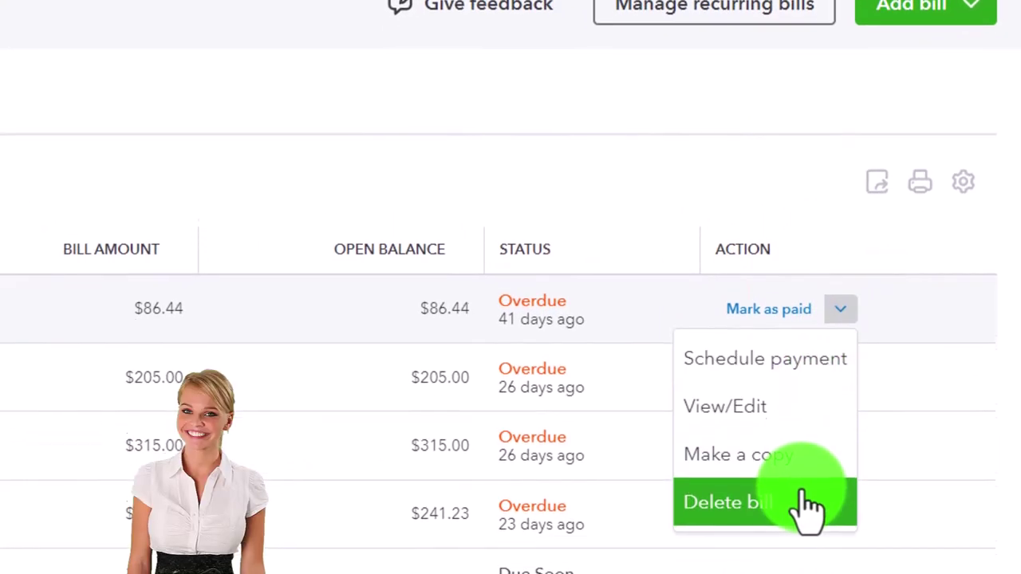
{"action": "left_click", "coordinate": [327, 568]}
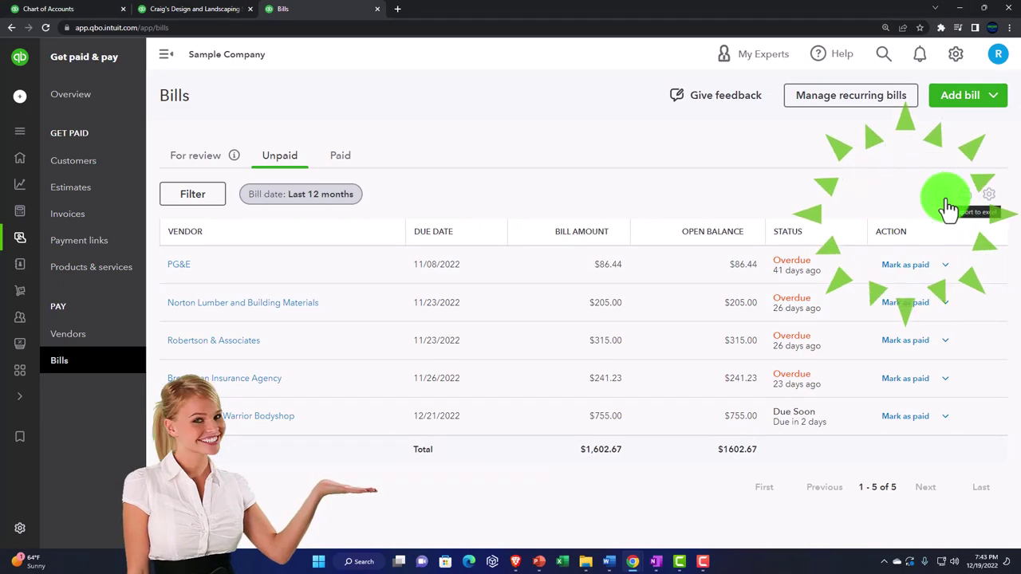
Add the Location, Class and Memo columns to the unpaid bills list
{"action": "left_click", "coordinate": [984, 199]}
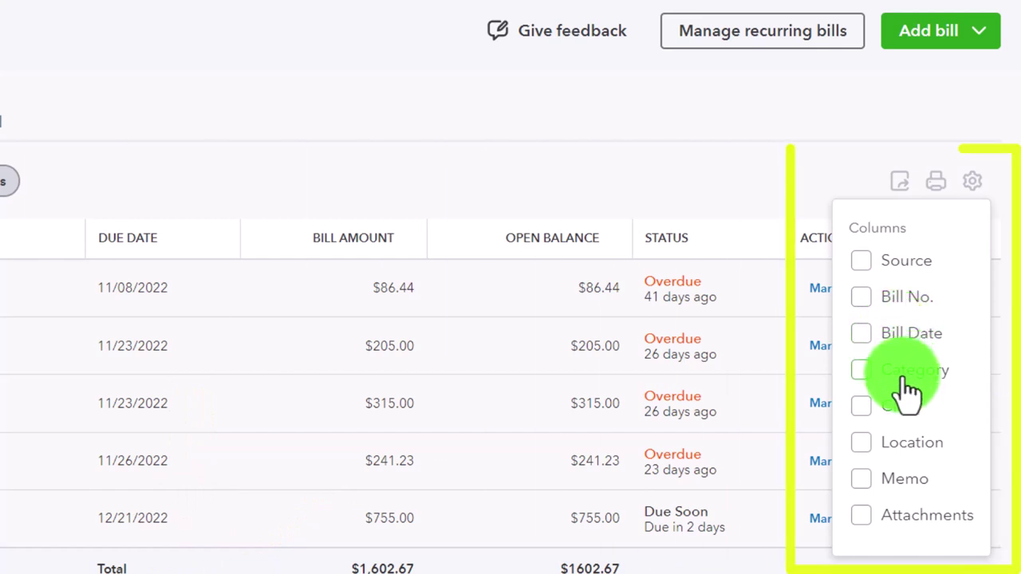
{"action": "left_click", "coordinate": [868, 445]}
{"action": "left_click", "coordinate": [864, 408]}
{"action": "left_click", "coordinate": [874, 481]}
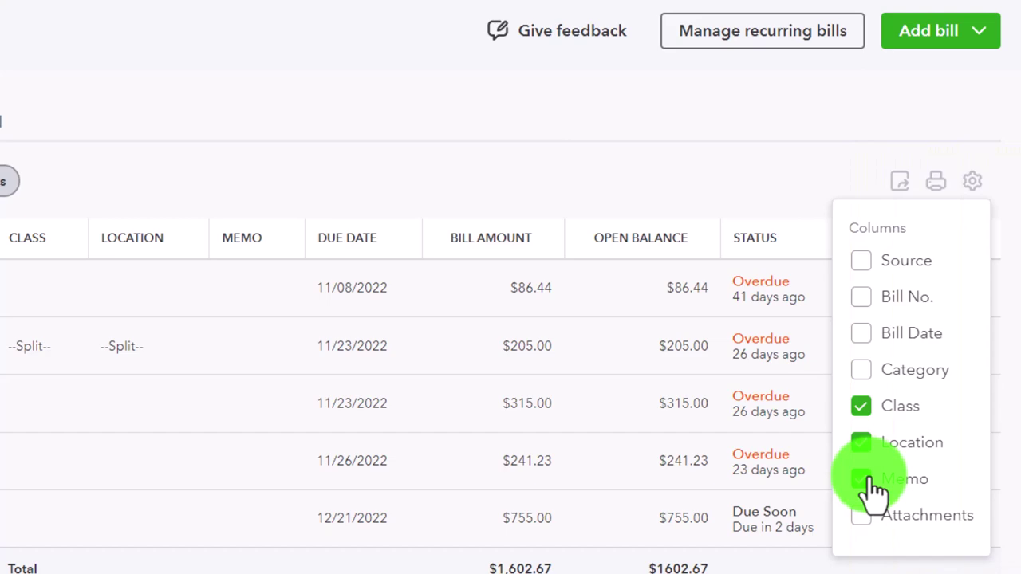
{"action": "left_click", "coordinate": [479, 471]}
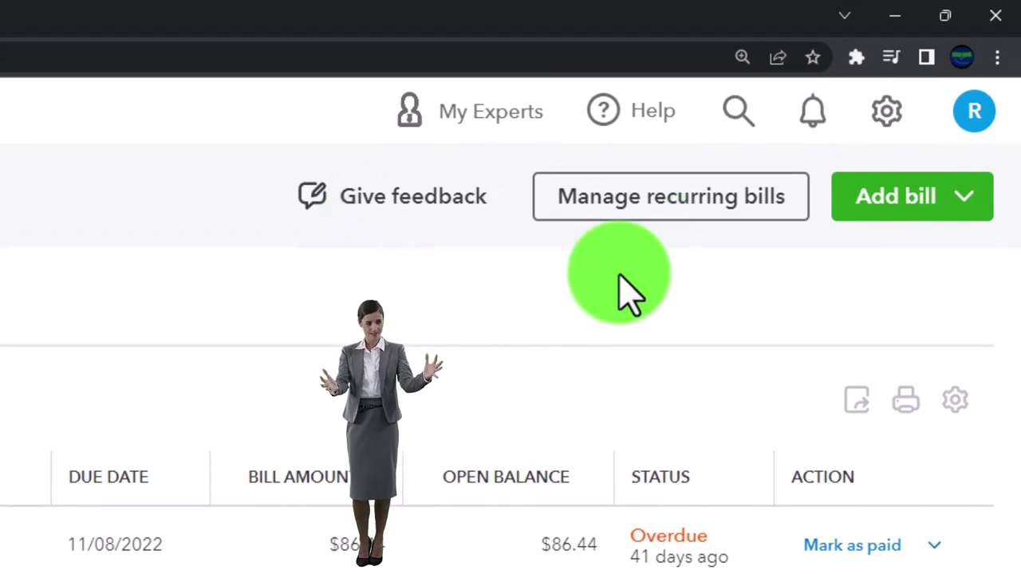
Look over the recurring bill templates and return to the Bills page
{"action": "left_click", "coordinate": [618, 206]}
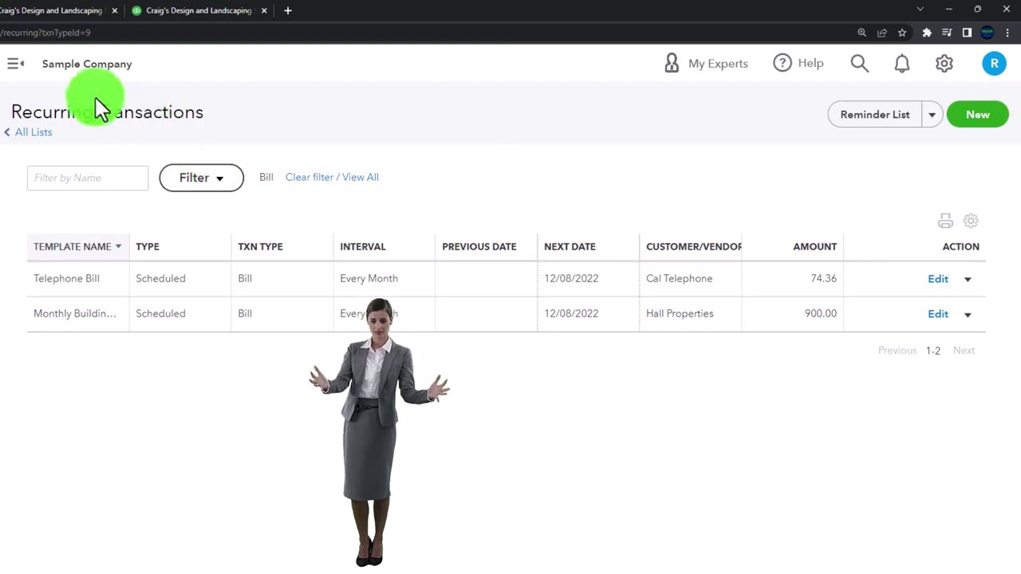
{"action": "left_click", "coordinate": [17, 65]}
{"action": "left_click", "coordinate": [18, 65]}
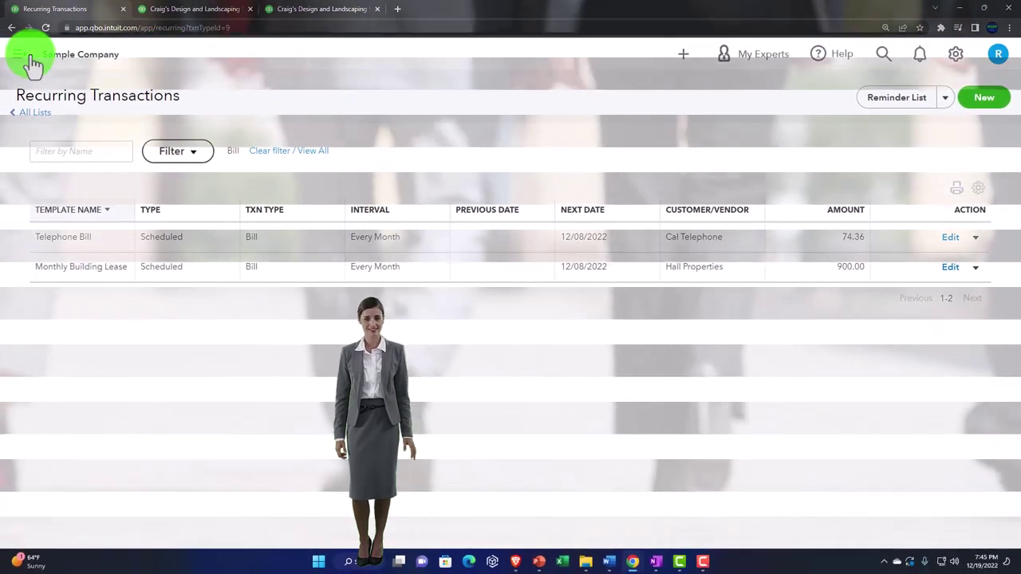
{"action": "left_click", "coordinate": [24, 56]}
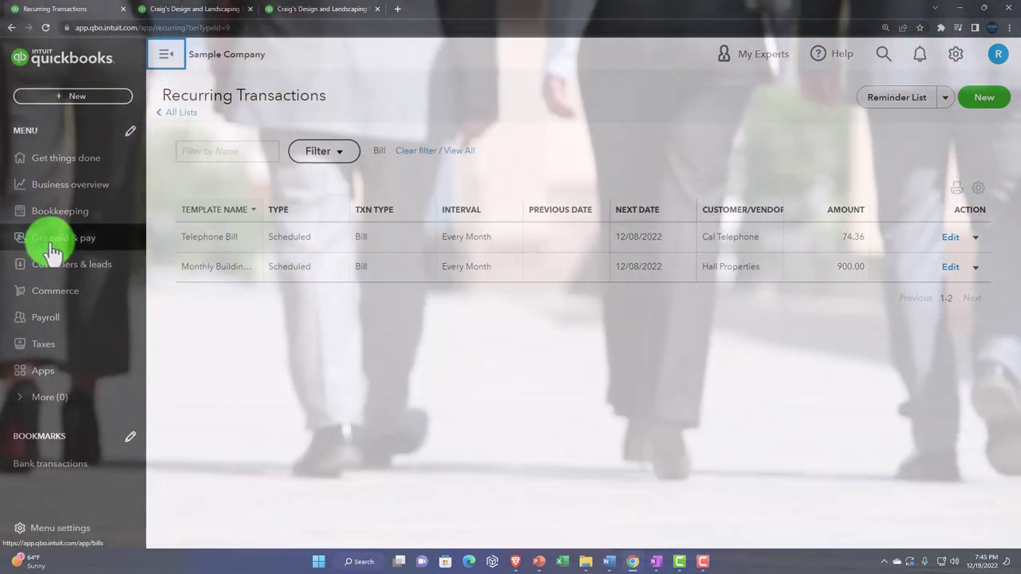
{"action": "left_click", "coordinate": [52, 252]}
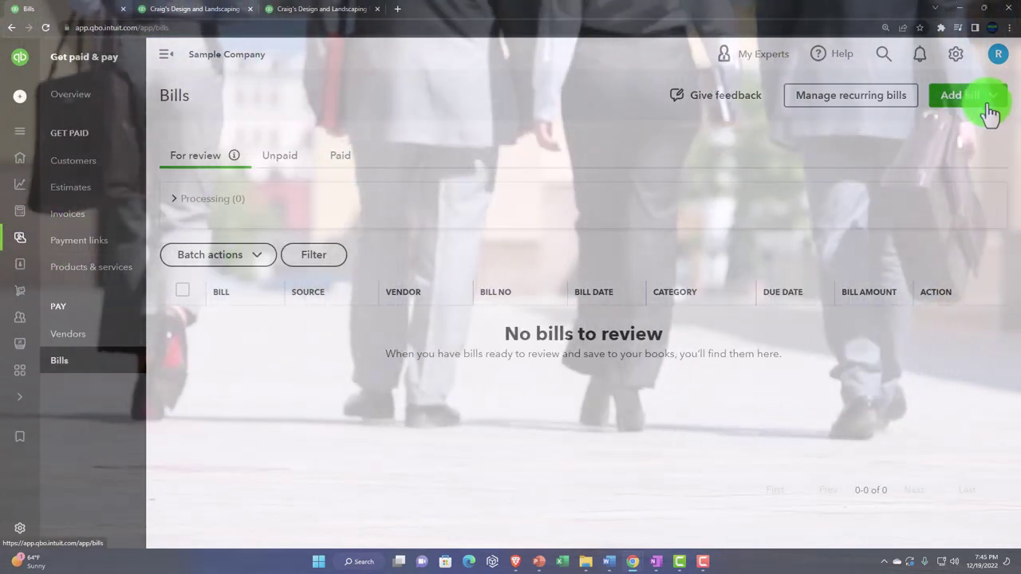
Compare the Add bill options, including Create bill and Create recurring bill, with the vendor forms in the global create list
{"action": "left_click", "coordinate": [995, 106]}
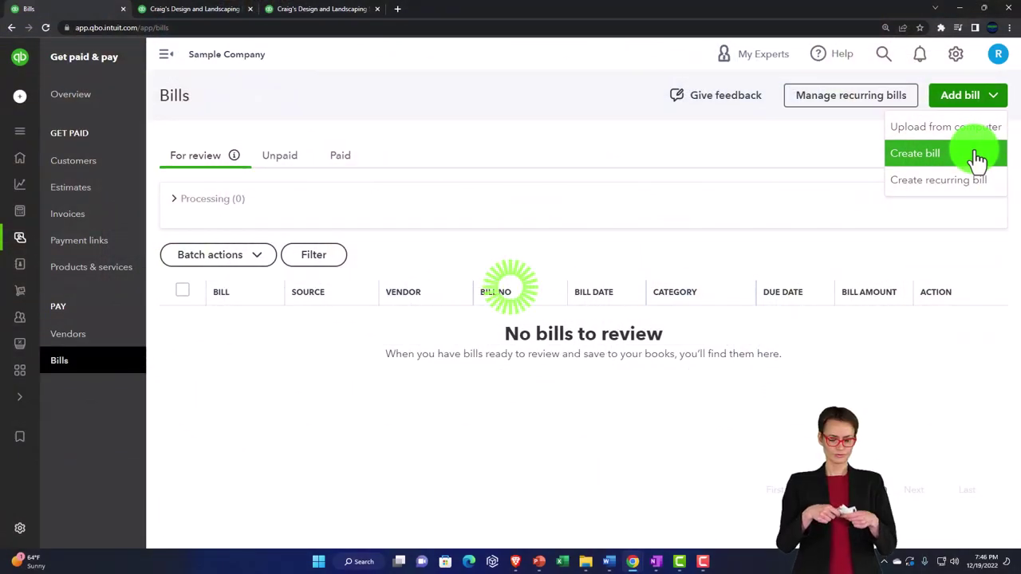
{"action": "mouse_move", "coordinate": [23, 101]}
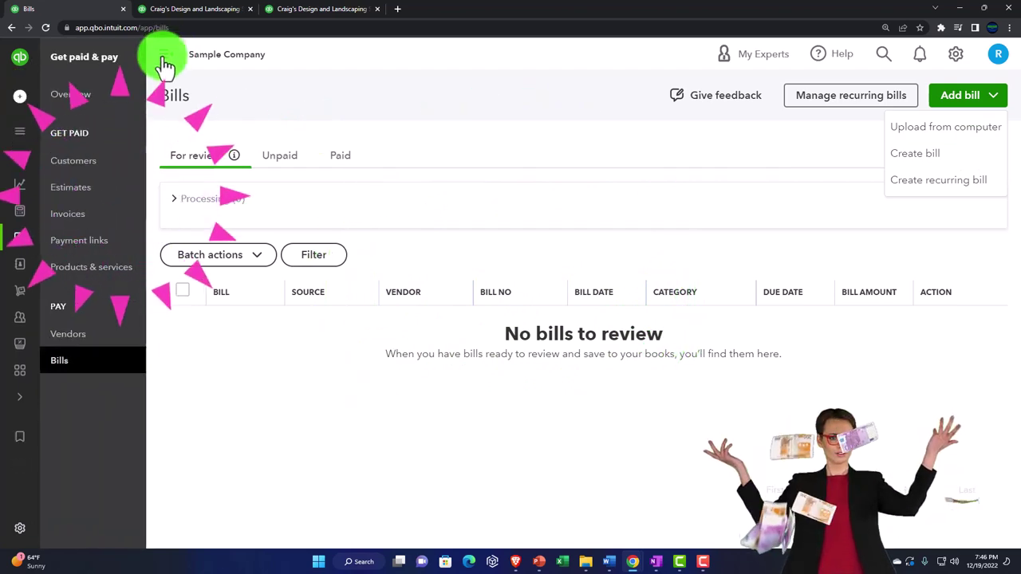
{"action": "left_click", "coordinate": [165, 56]}
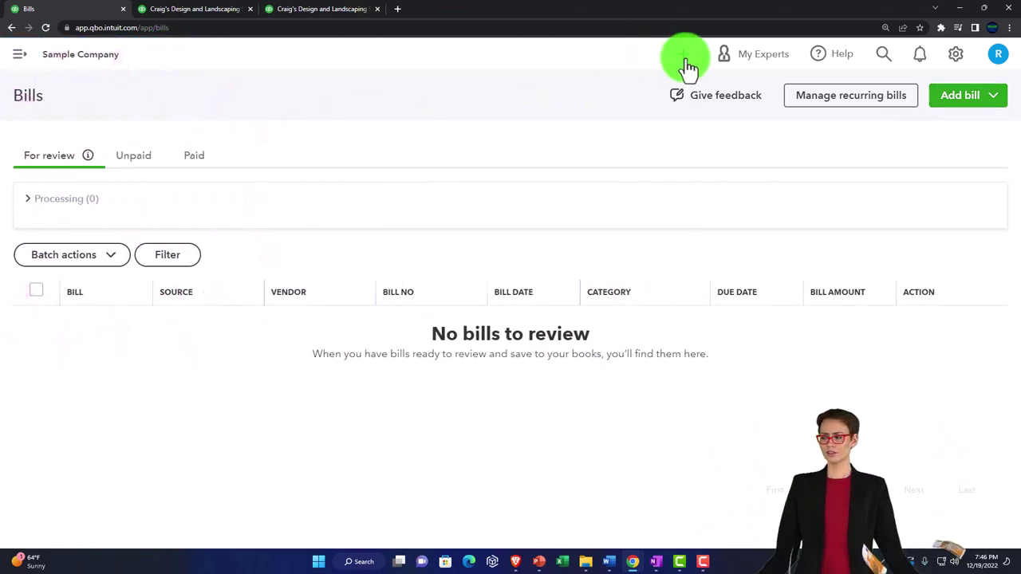
{"action": "left_click", "coordinate": [686, 60]}
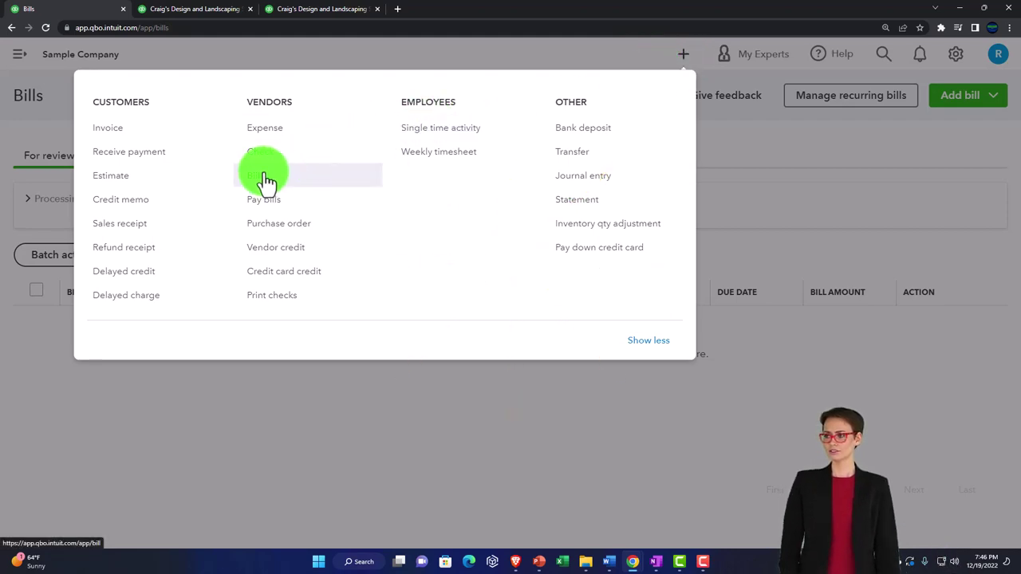
{"action": "left_click", "coordinate": [819, 146]}
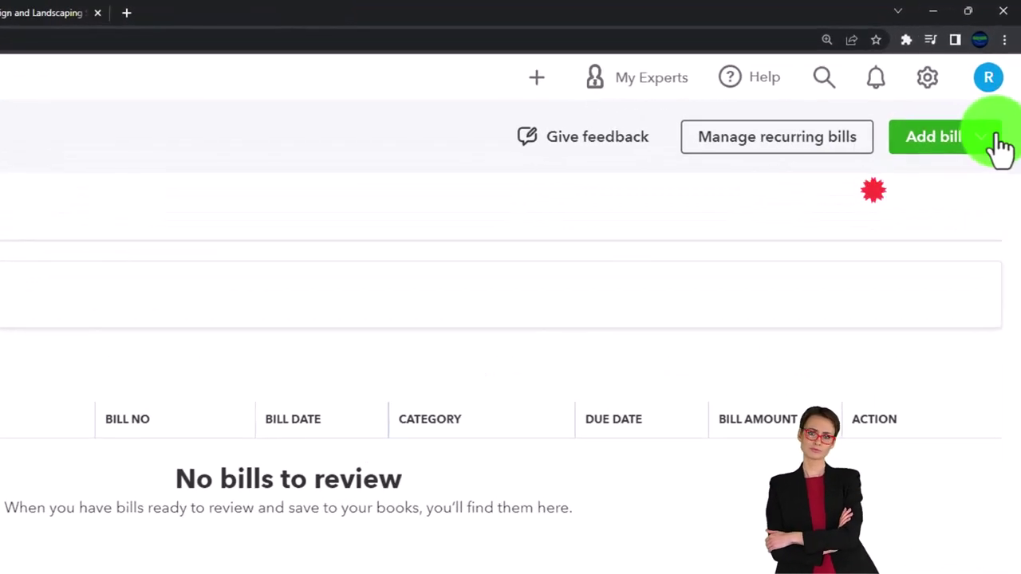
{"action": "left_click", "coordinate": [991, 137]}
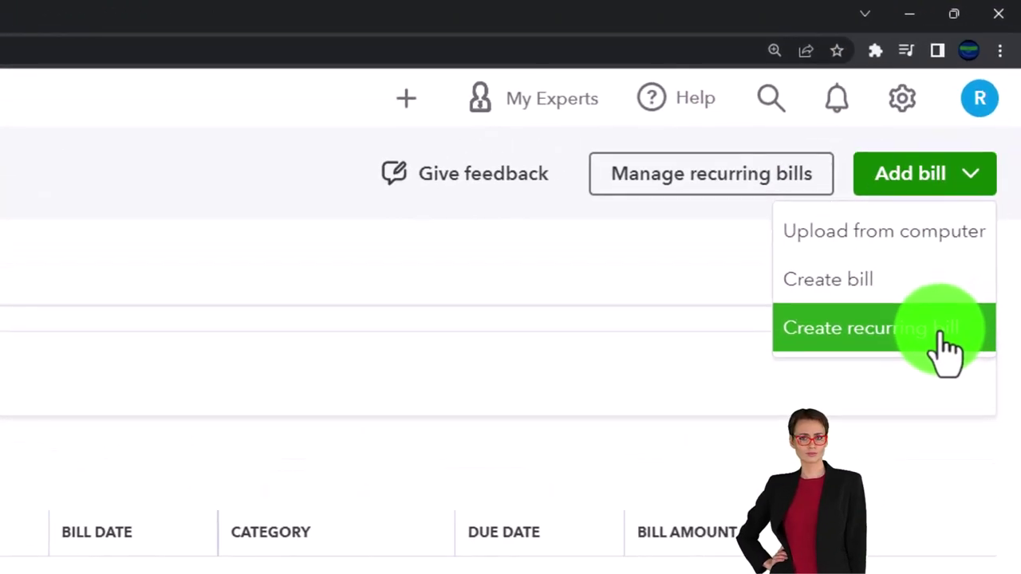
{"action": "left_click", "coordinate": [9, 189]}
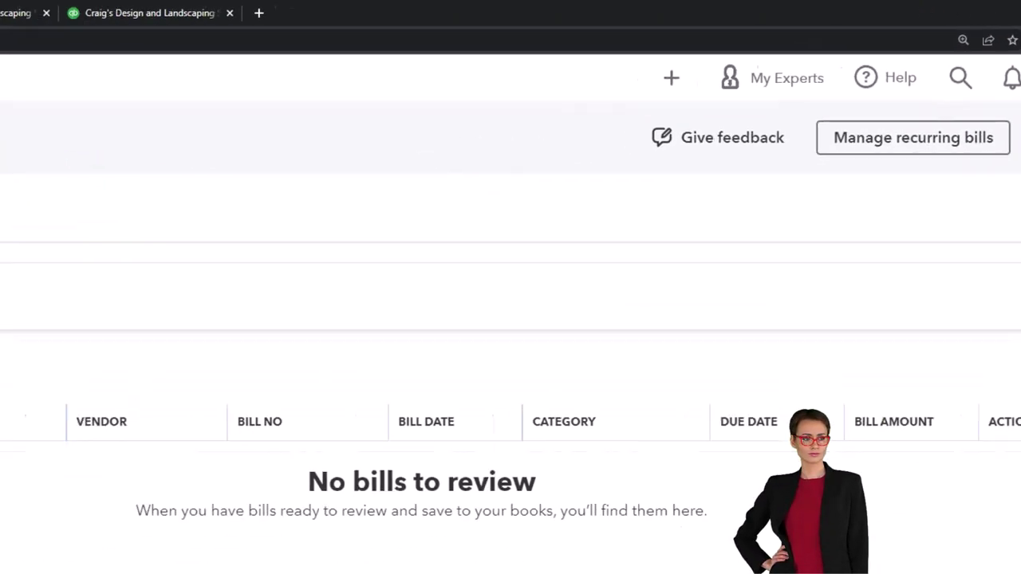
Look through the unpaid and paid bills, check the vendor and bill date filters, and close them unchanged
{"action": "left_click", "coordinate": [173, 200]}
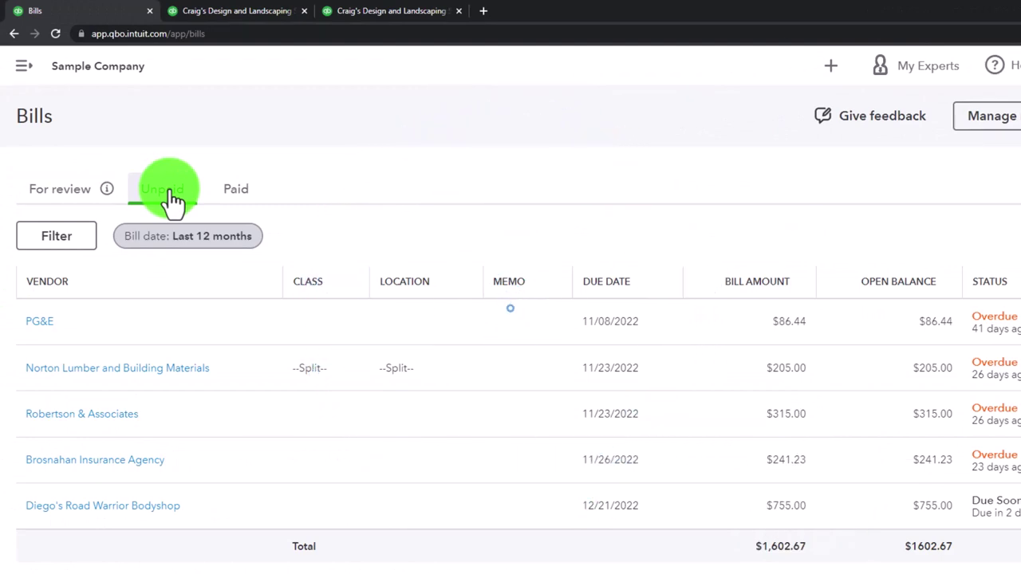
{"action": "left_click", "coordinate": [231, 199]}
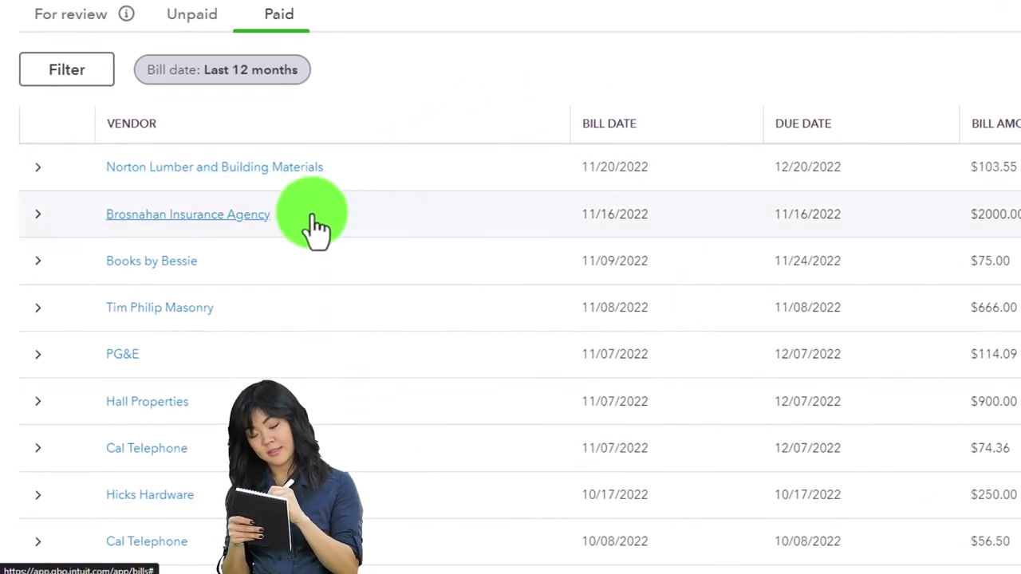
{"action": "left_click", "coordinate": [67, 70]}
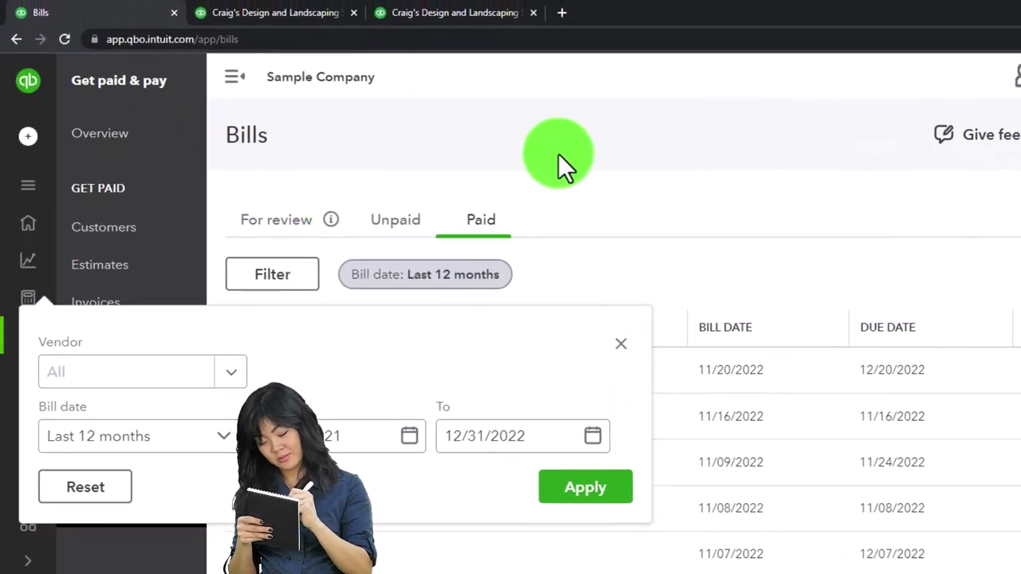
{"action": "left_click", "coordinate": [620, 343]}
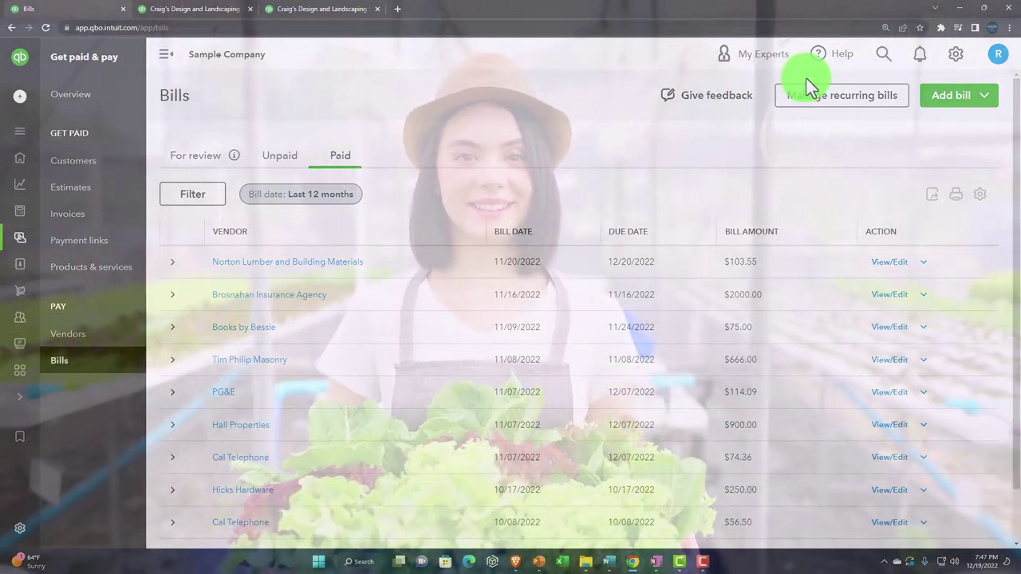
Check the Bill and Pay bills forms in the global create list against the paid bills page
{"action": "left_click", "coordinate": [20, 99]}
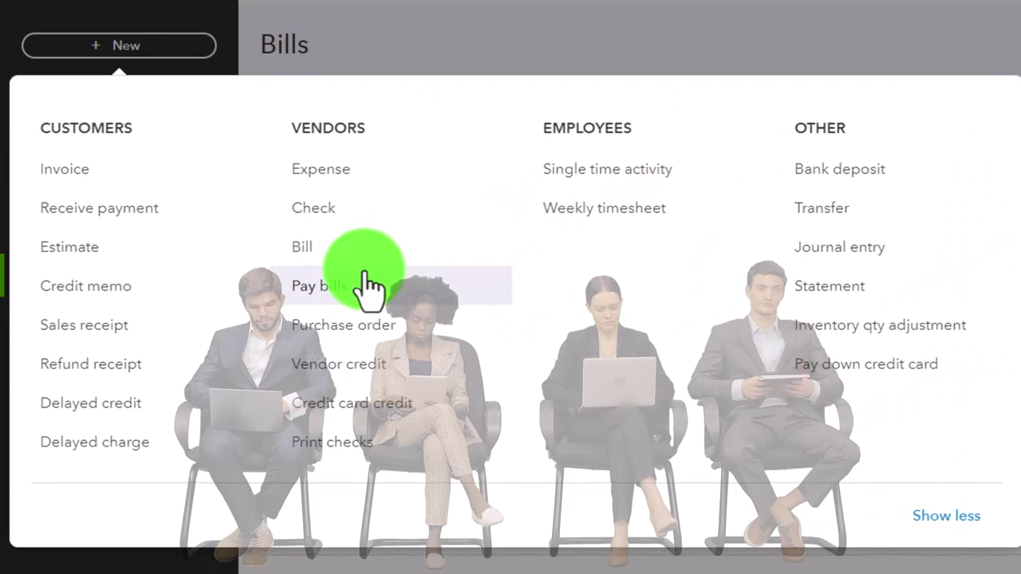
{"action": "left_click", "coordinate": [566, 30]}
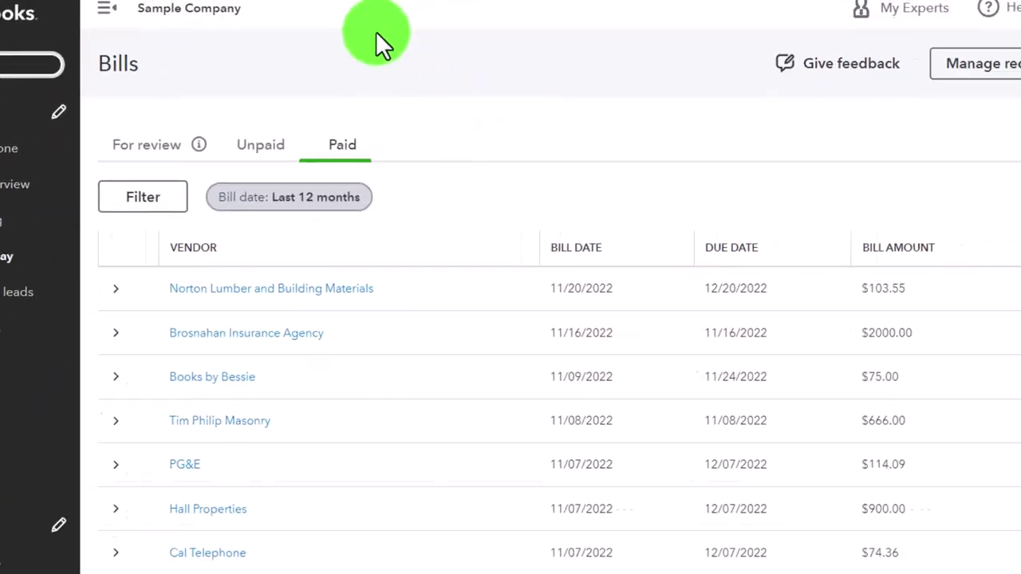